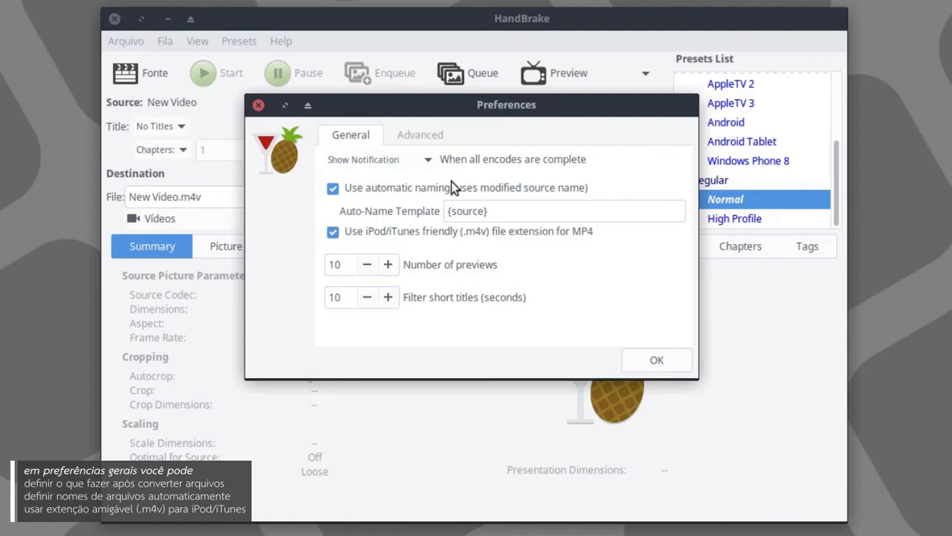
- Toggle automatic file naming off and back on in the general preferences
click(333, 190)
click(334, 188)
click(332, 195)
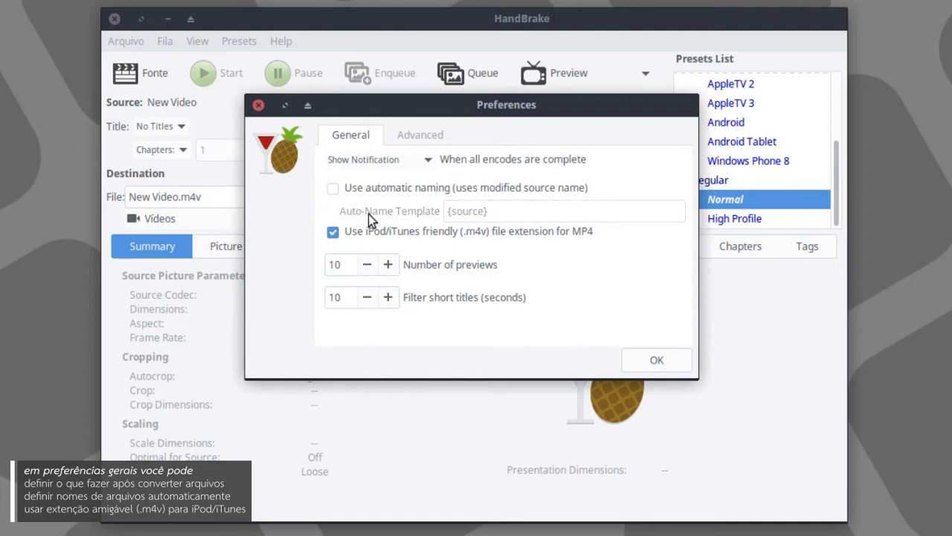
click(341, 191)
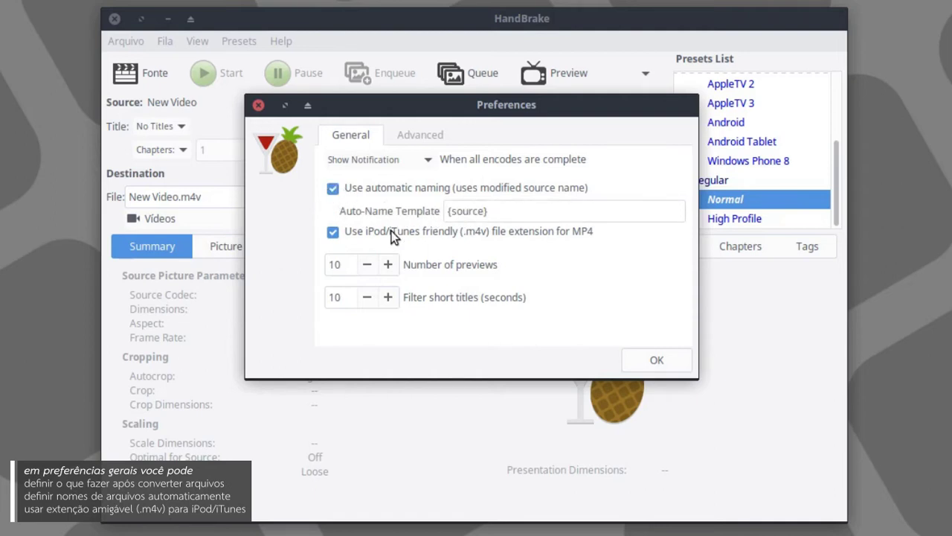
- Disable the iPod/iTunes friendly (.m4v) file extension for MP4 in the general preferences
click(332, 236)
click(331, 236)
drag(340, 111, 420, 121)
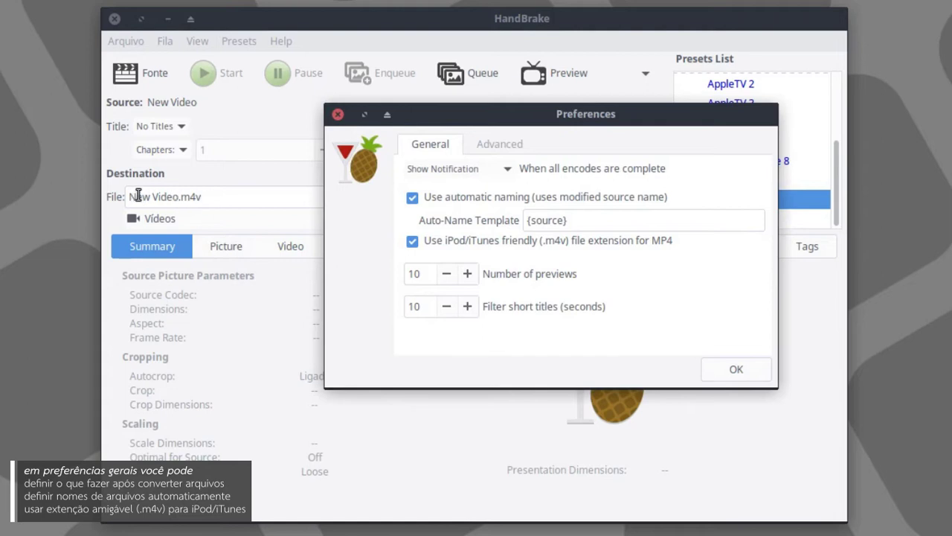
click(412, 242)
drag(494, 119, 444, 112)
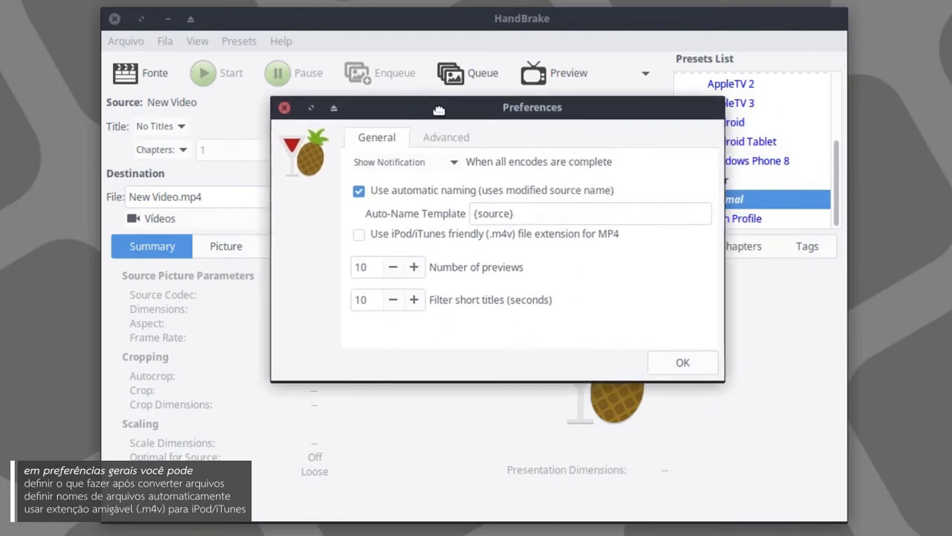
- Try other values for the number of previews and the short title filter, and return both to 10
click(395, 268)
click(418, 265)
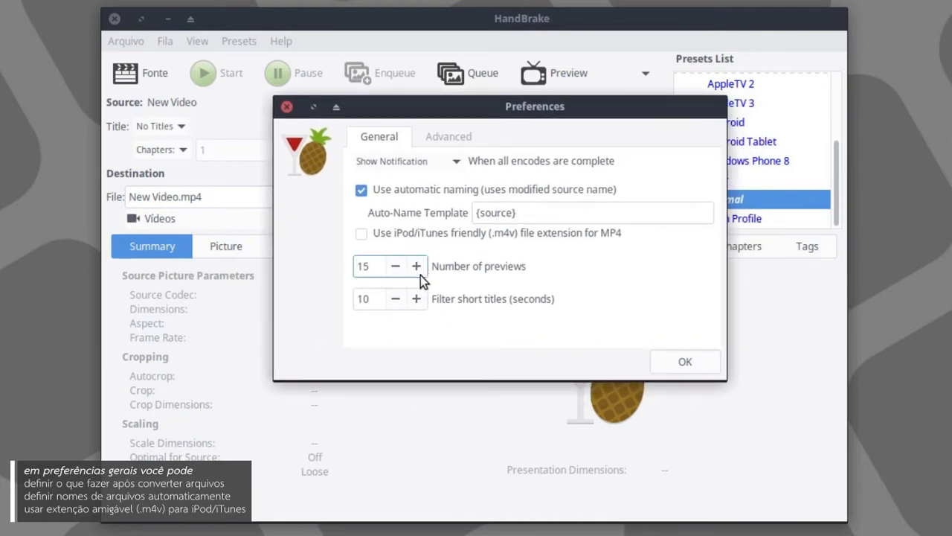
click(417, 299)
click(416, 300)
click(417, 301)
drag(419, 304, 392, 302)
click(414, 301)
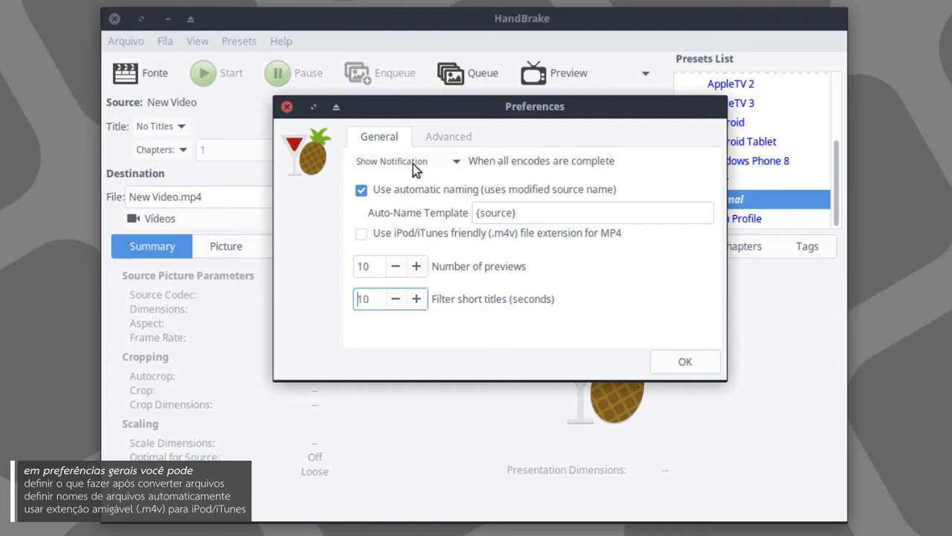
- Examine the advanced preferences' choices for constant quality granularity, activity log verbosity and log longevity, keeping 1, 1 and Immortal
click(442, 140)
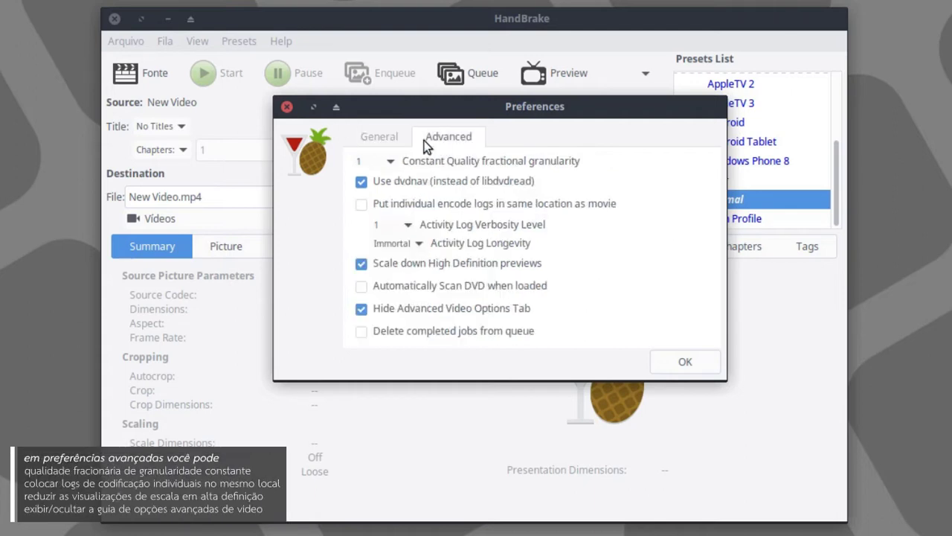
click(381, 163)
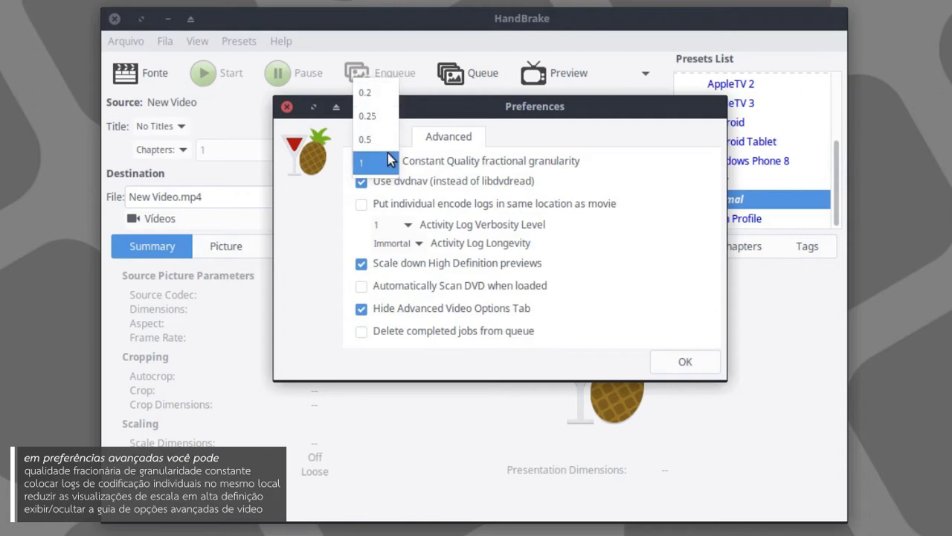
click(417, 154)
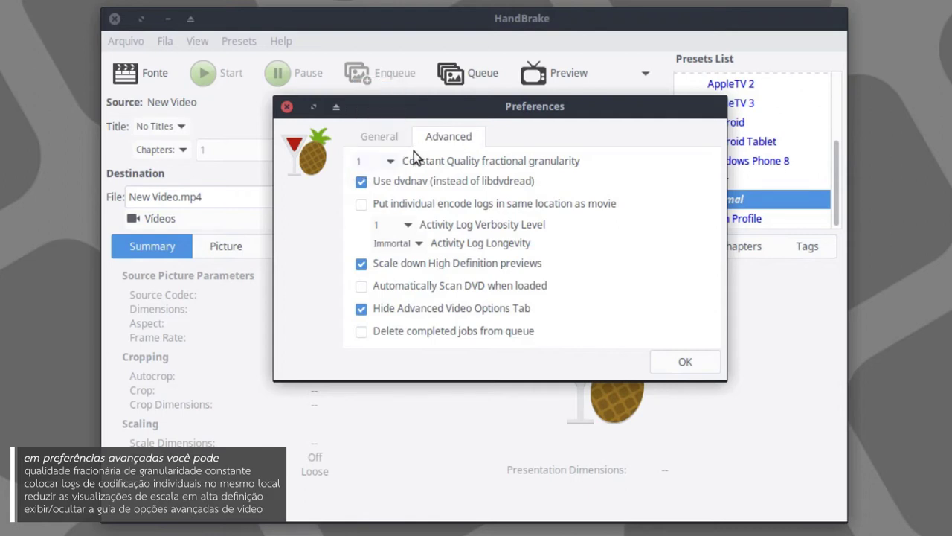
click(361, 190)
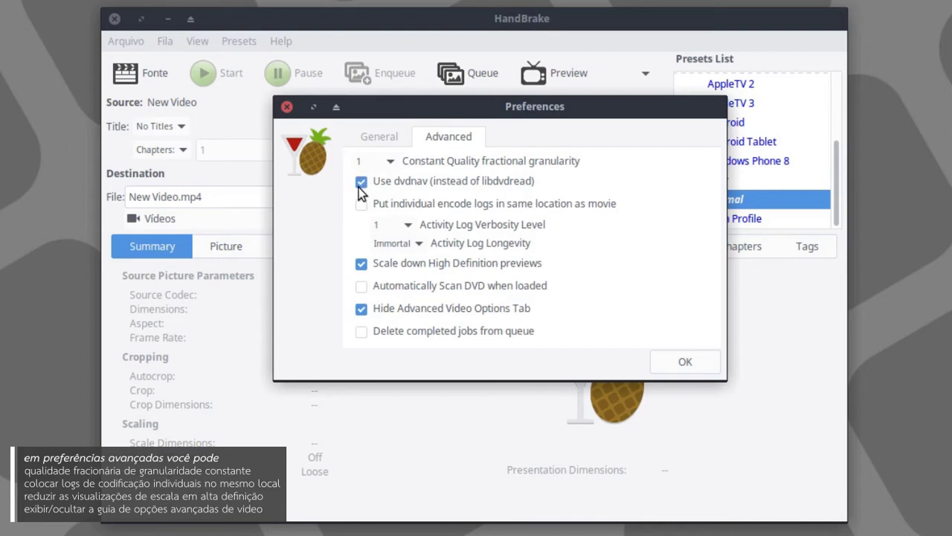
click(387, 224)
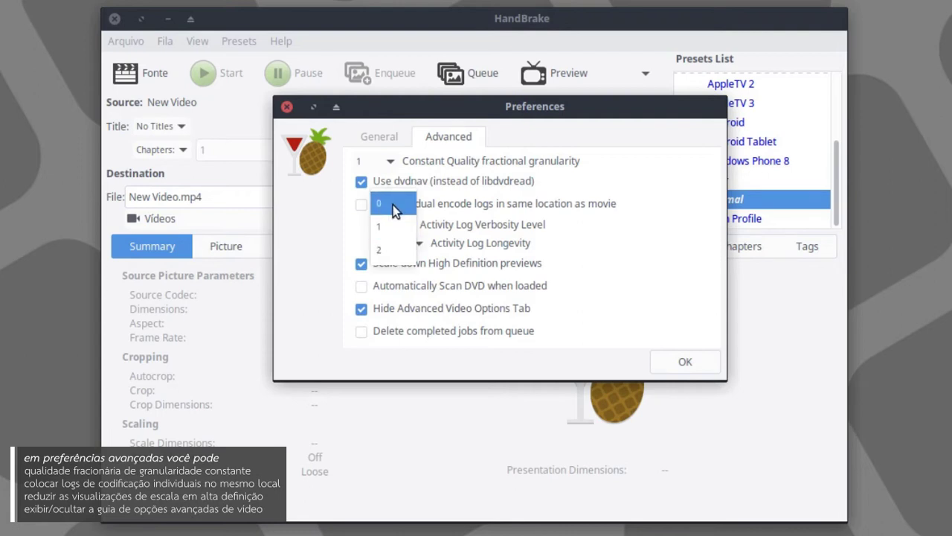
click(398, 230)
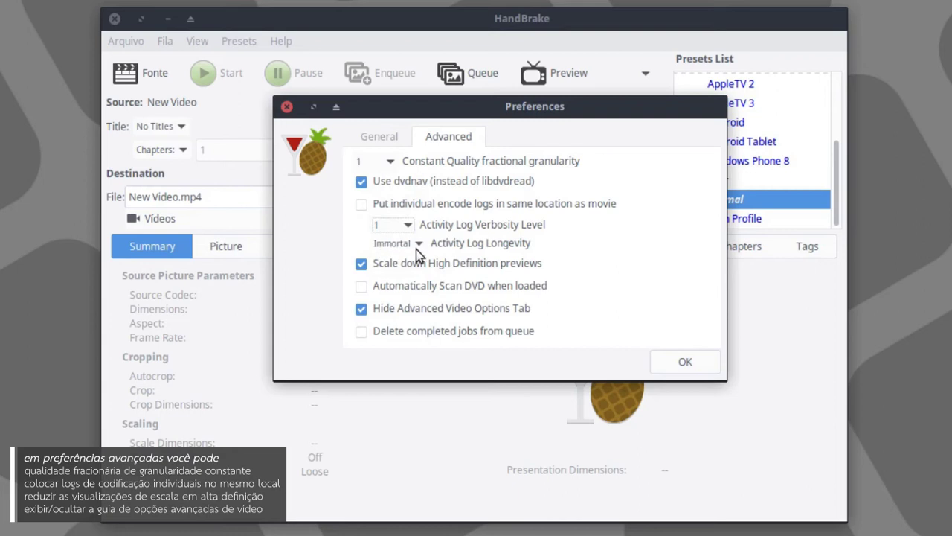
click(415, 243)
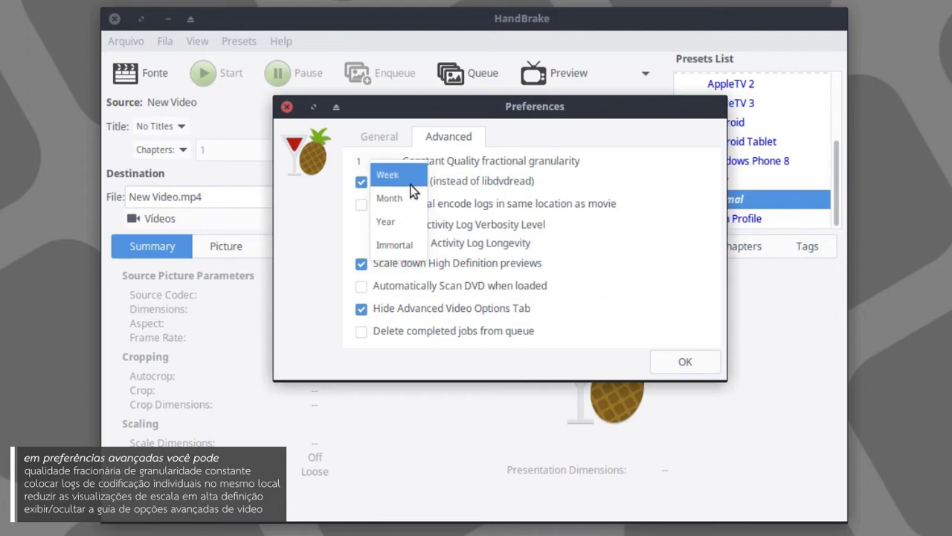
click(412, 249)
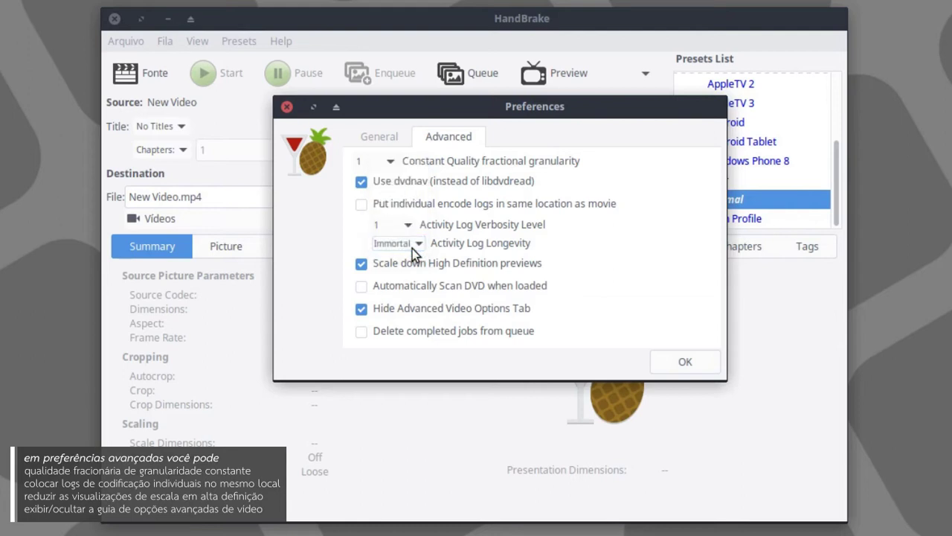
- Try toggling the scaling down of High Definition previews and automatic DVD scanning, keeping their original settings
click(361, 266)
click(362, 268)
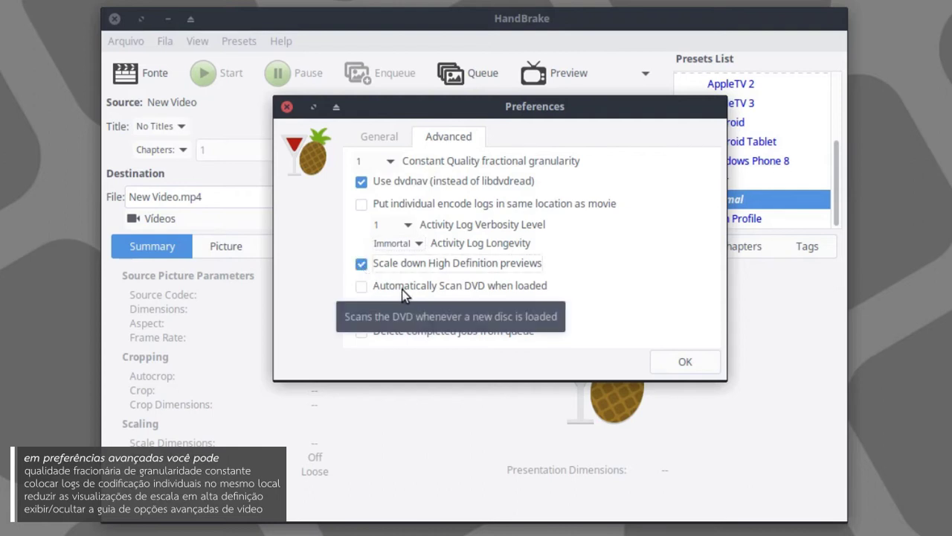
click(361, 288)
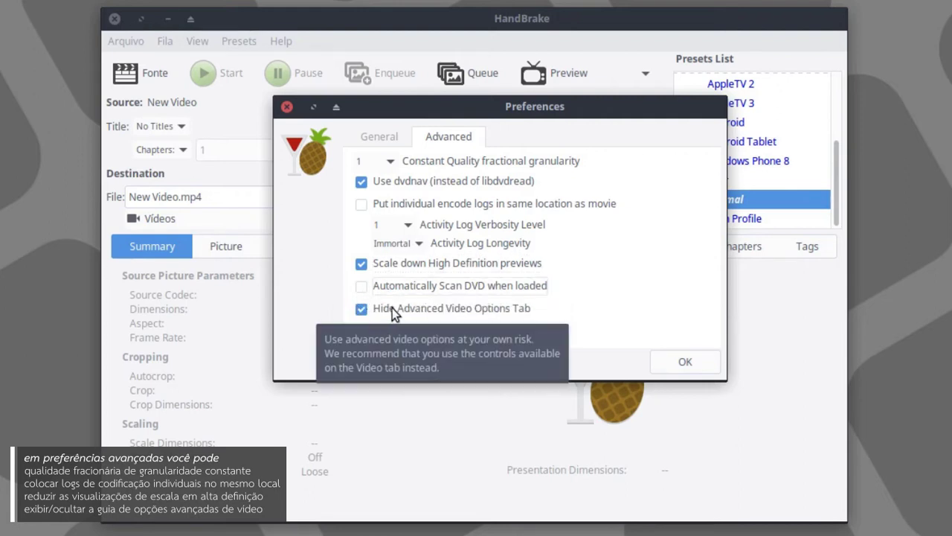
- Turn off hiding of the Advanced Video Options tab, comparing the main window with it hidden and shown
click(360, 311)
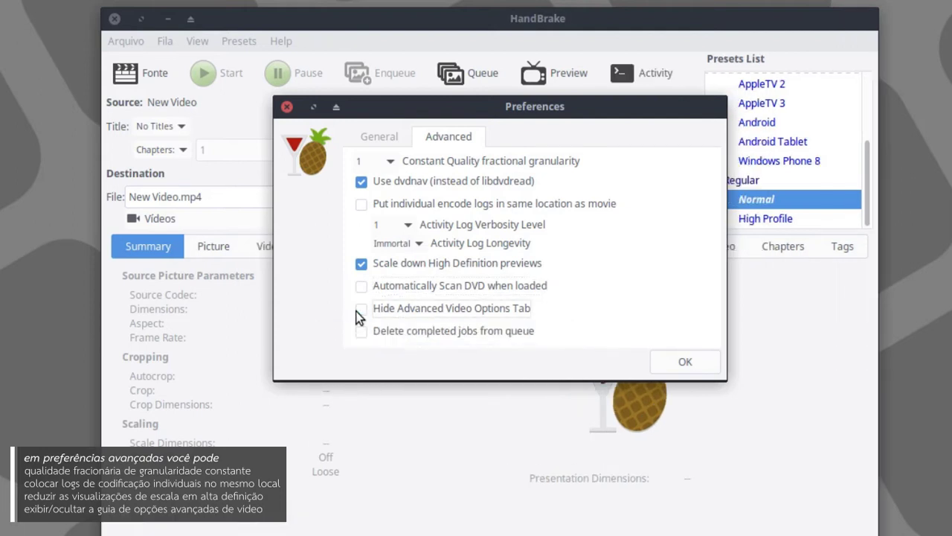
click(361, 312)
click(361, 311)
click(361, 311)
click(363, 312)
drag(397, 114, 393, 288)
click(358, 483)
click(358, 484)
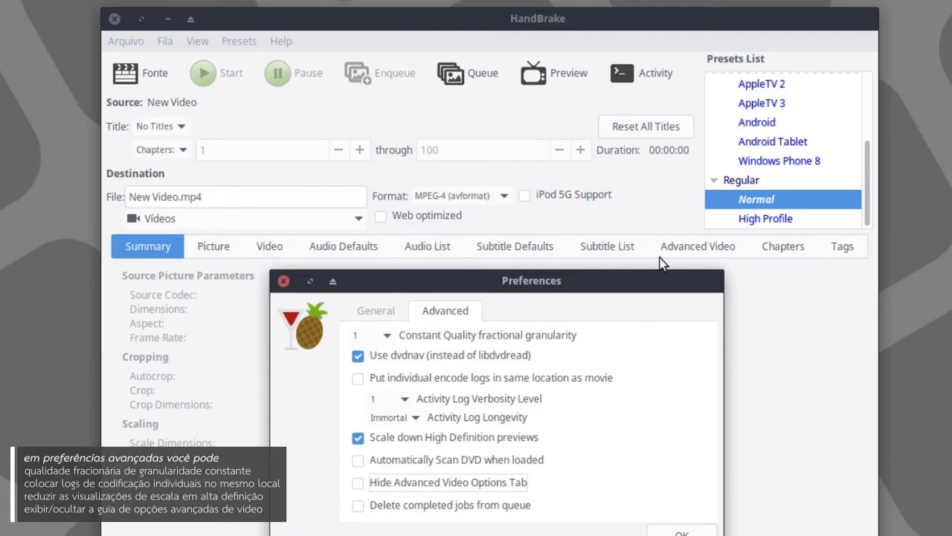
click(358, 483)
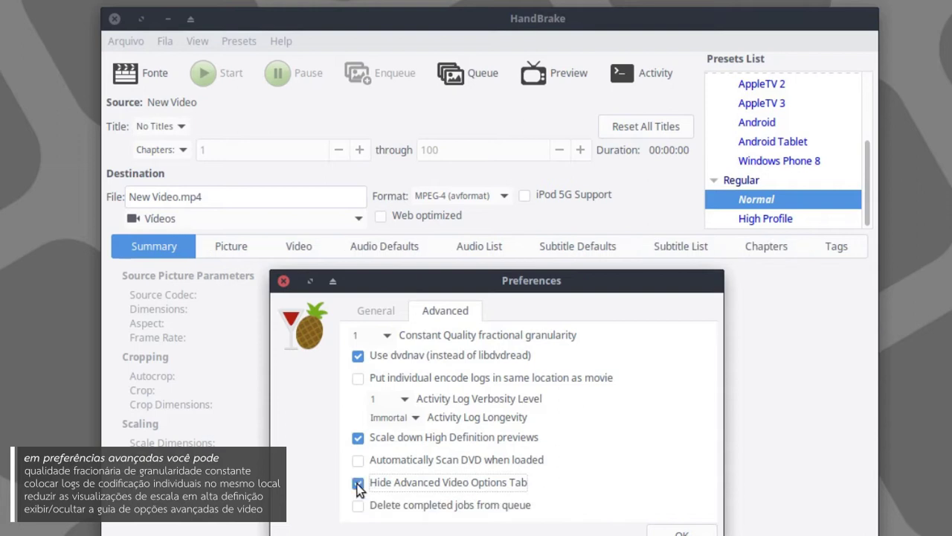
click(358, 483)
- Enable deletion of completed jobs from the queue and confirm the preferences
drag(394, 282, 387, 133)
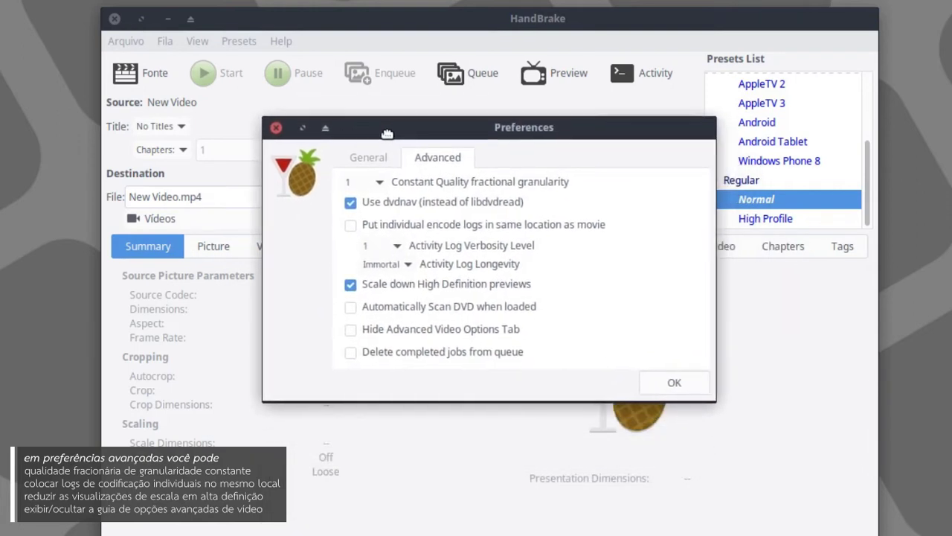
click(348, 354)
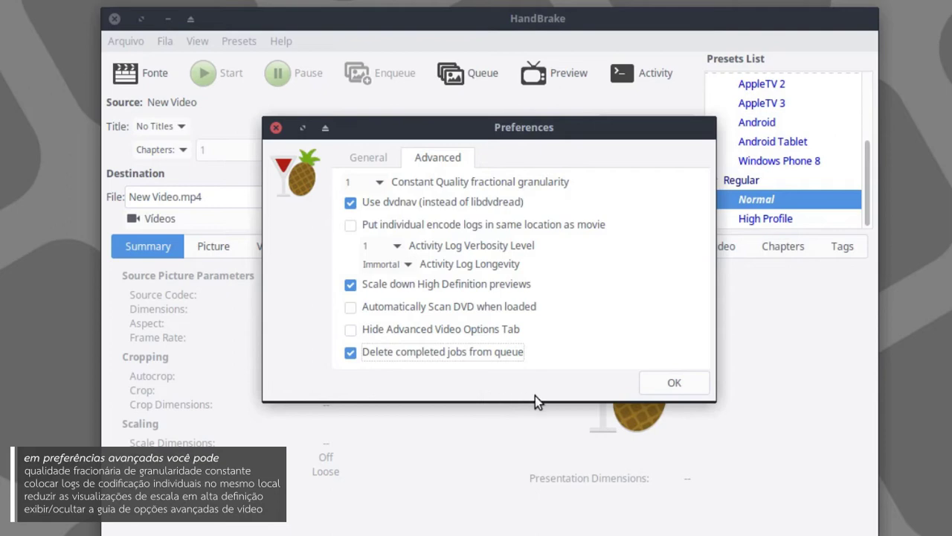
click(674, 384)
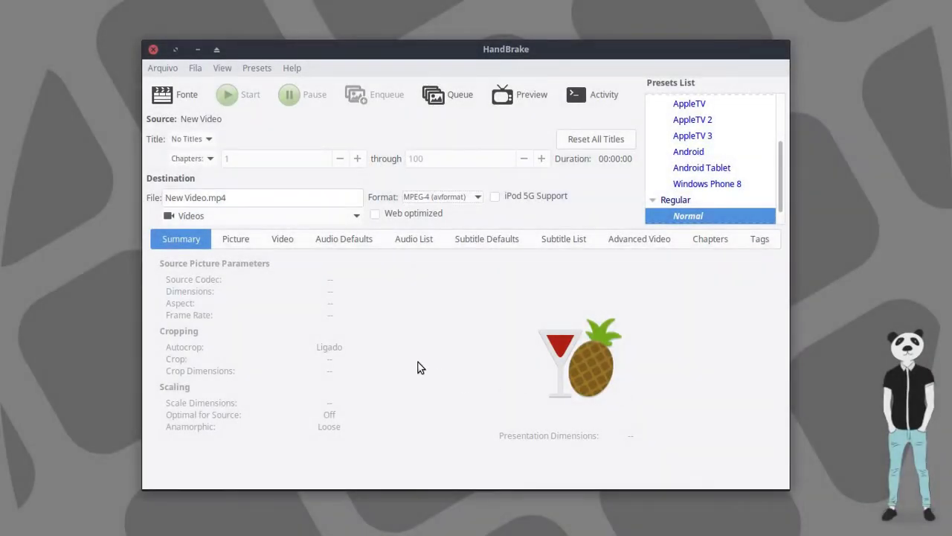
- Examine the videos in the InTrOs folder and the file type filters in the source chooser, and cancel it
click(162, 67)
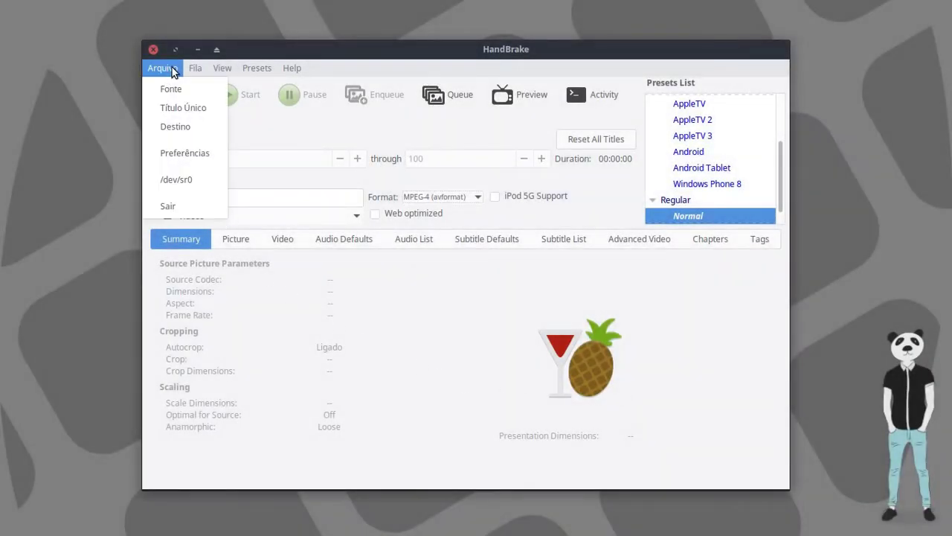
click(221, 95)
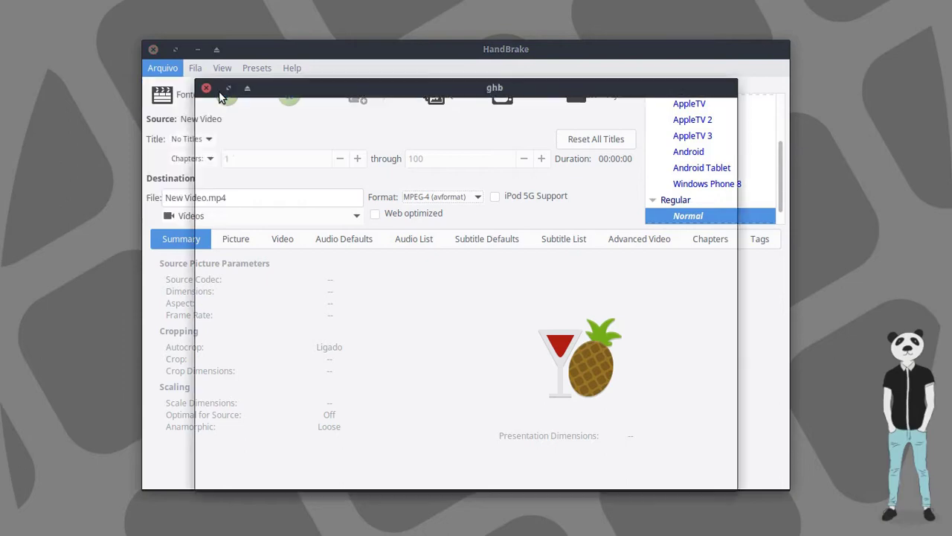
click(372, 157)
click(382, 173)
click(387, 188)
click(390, 237)
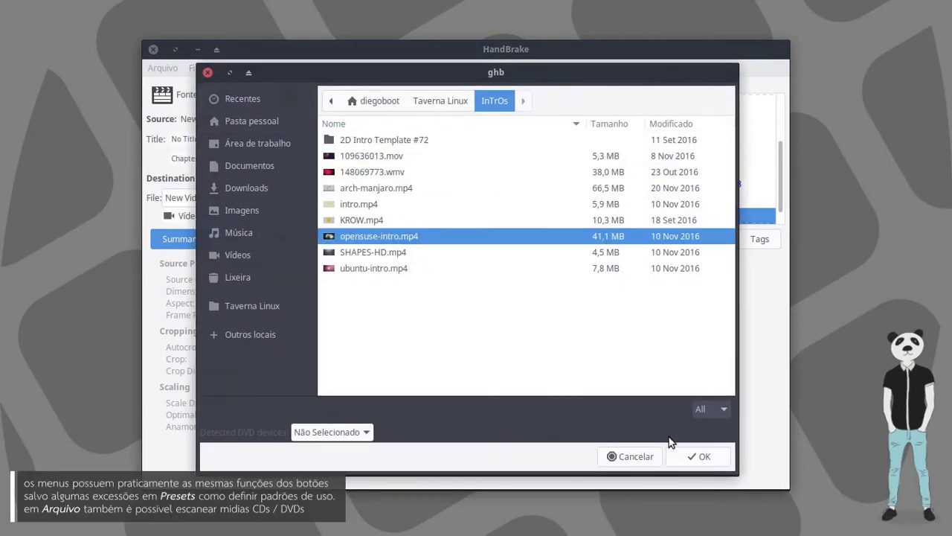
click(712, 410)
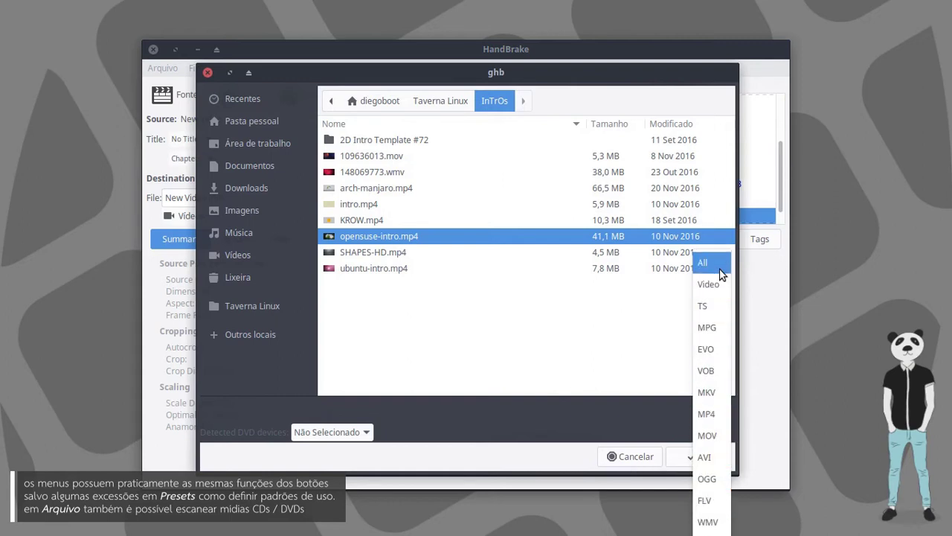
click(669, 310)
click(642, 459)
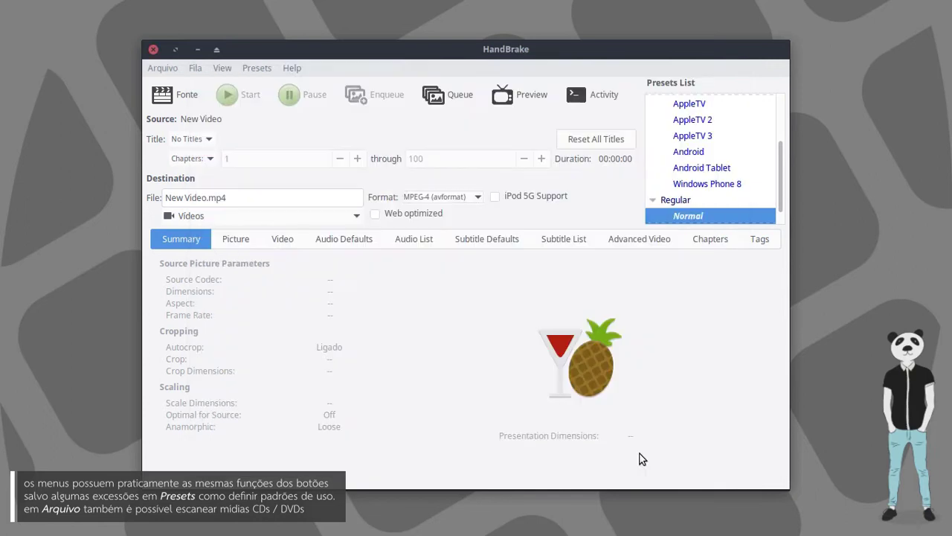
- Open the single title source chooser, browse Taverna Linux back to the InTrOs folder and select KROW.mp4
click(161, 68)
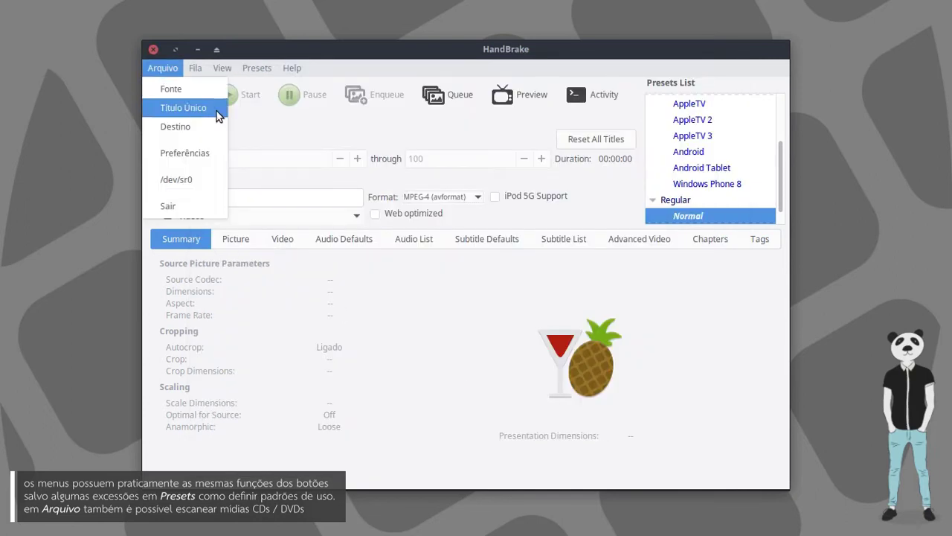
click(216, 110)
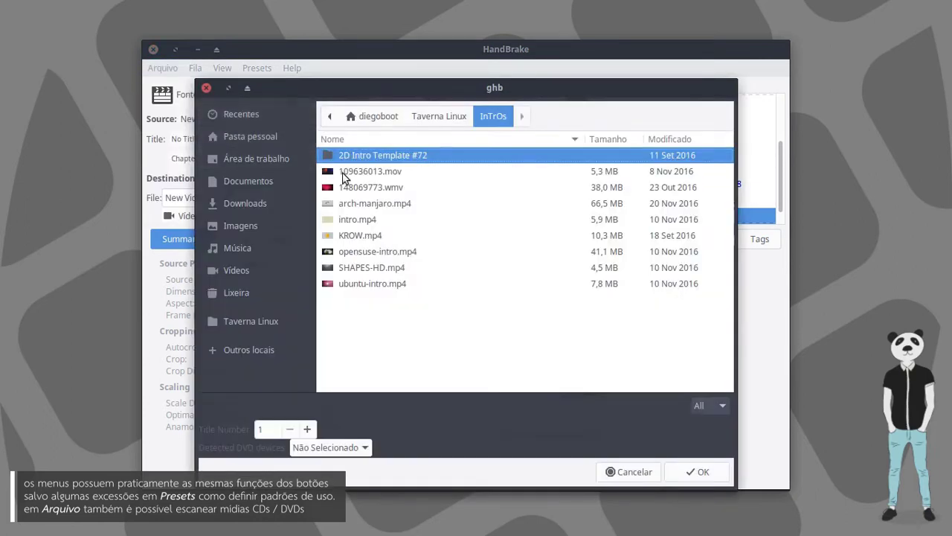
click(430, 117)
click(354, 288)
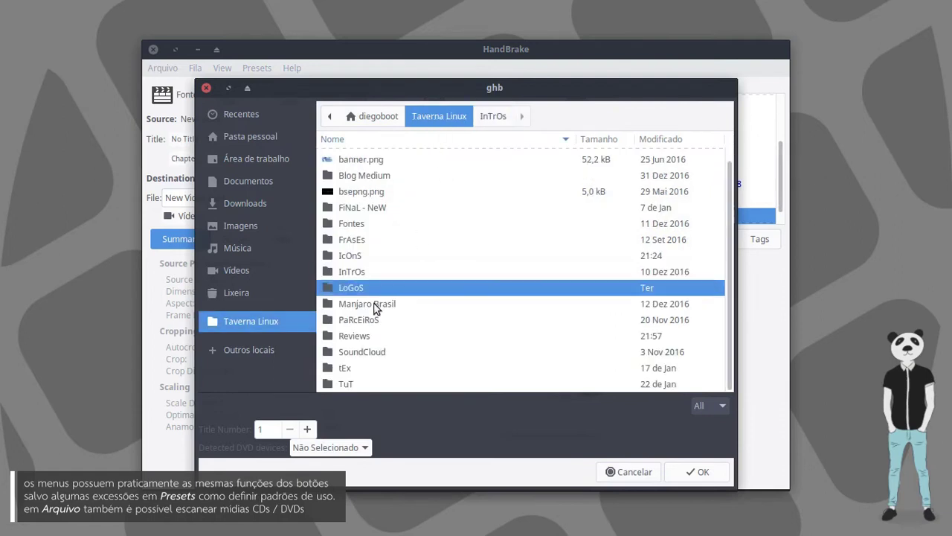
click(371, 256)
click(369, 269)
double_click(372, 272)
click(380, 204)
click(382, 233)
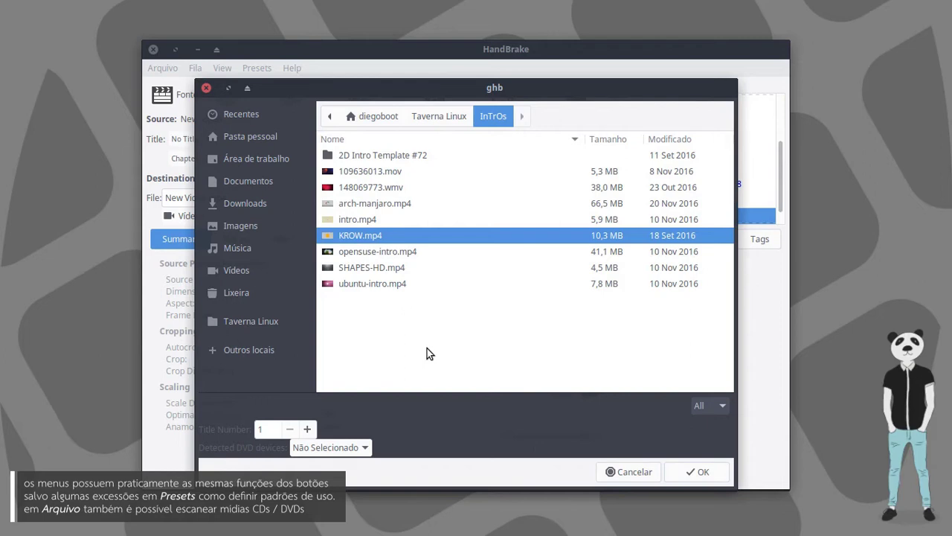
- Set the title number to 4 and select ubuntu-intro.mp4, checking the DVD device and file type choices
click(357, 447)
click(328, 448)
click(308, 429)
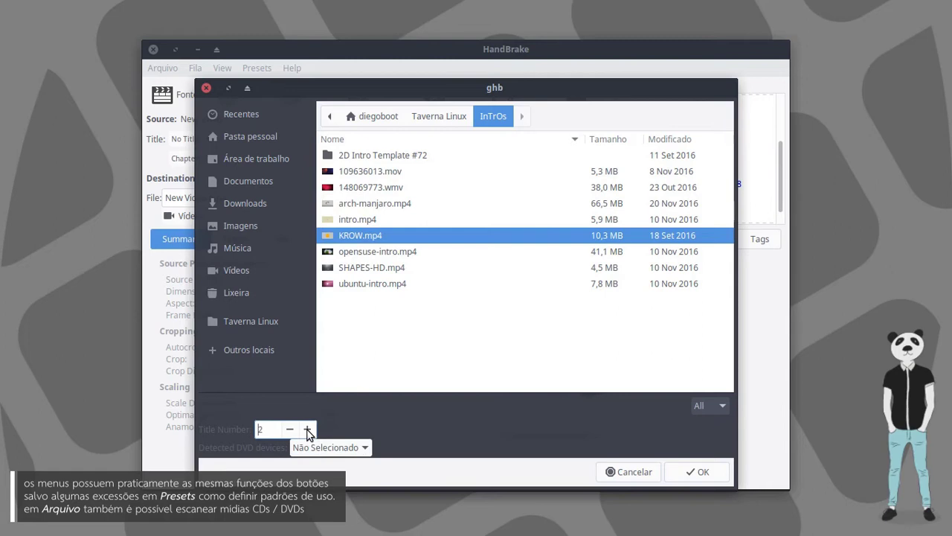
click(377, 267)
click(374, 253)
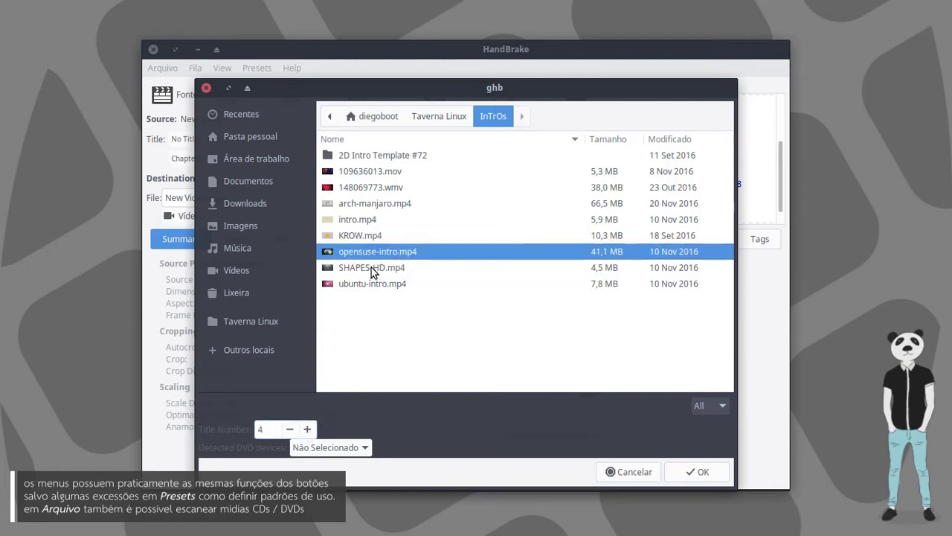
click(370, 273)
click(369, 288)
click(703, 405)
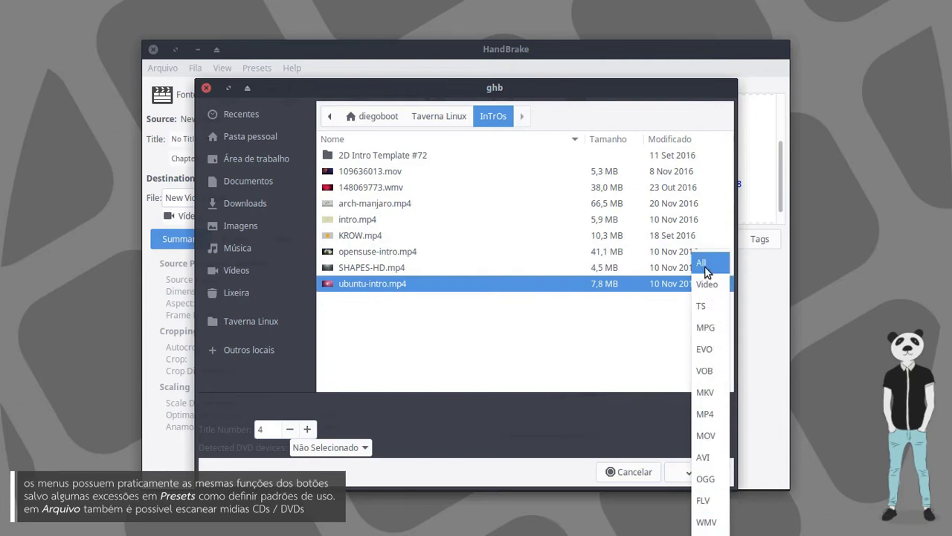
click(621, 331)
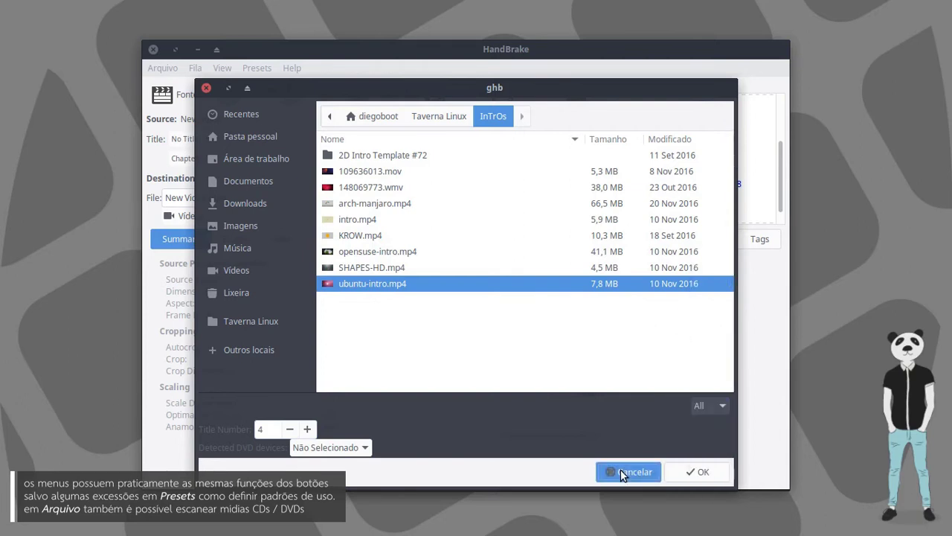
- Close the single title source chooser without choosing a video and set the destination folder to Área de trabalho
click(657, 473)
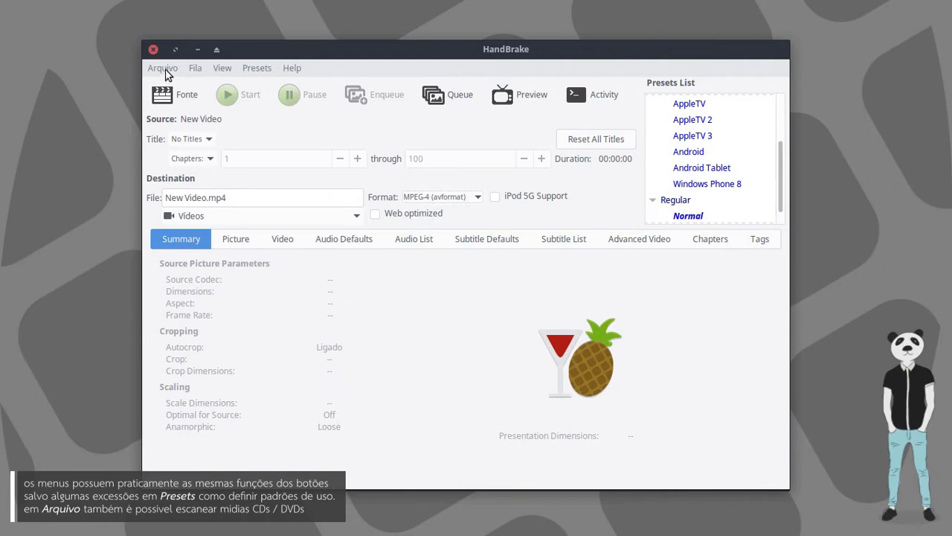
click(162, 68)
click(174, 128)
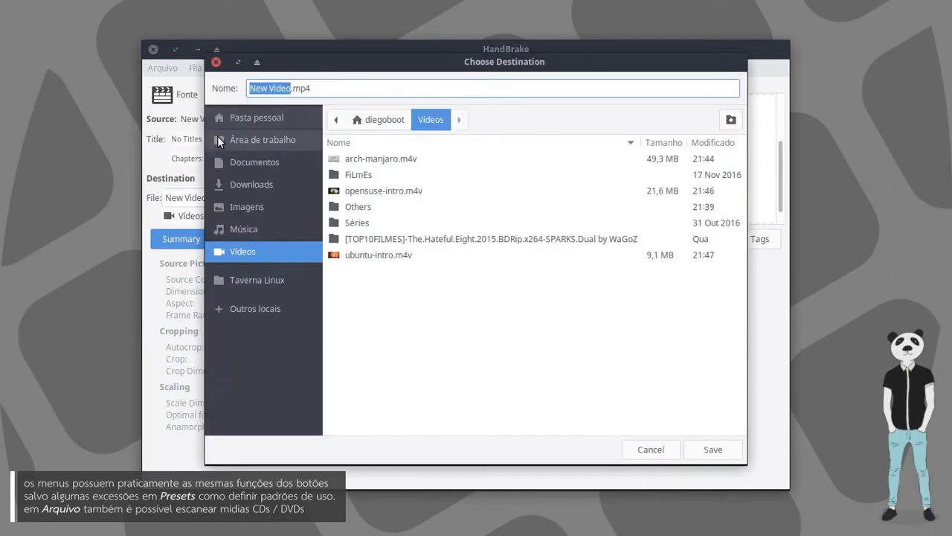
click(271, 140)
click(715, 450)
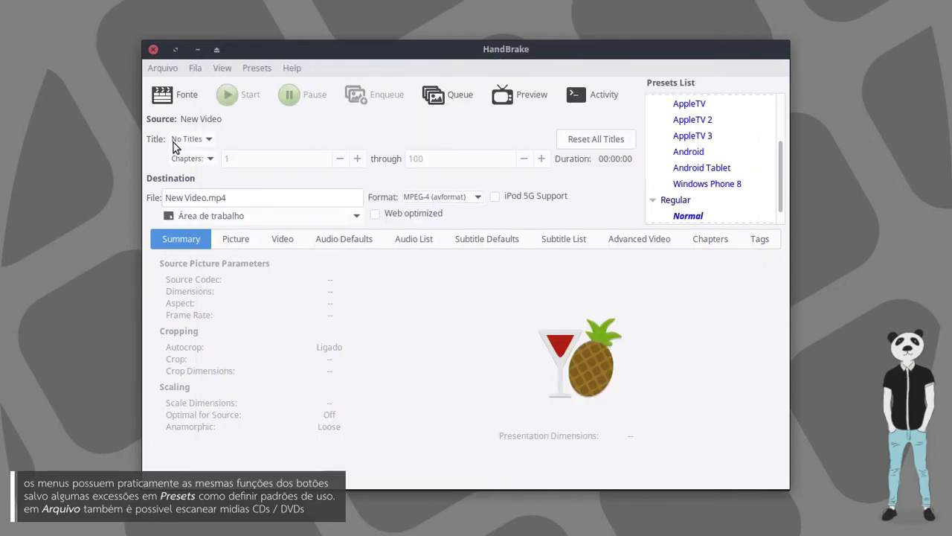
- Set the destination folder for New Video.mp4 to Vídeos in the destination chooser
click(162, 67)
click(176, 128)
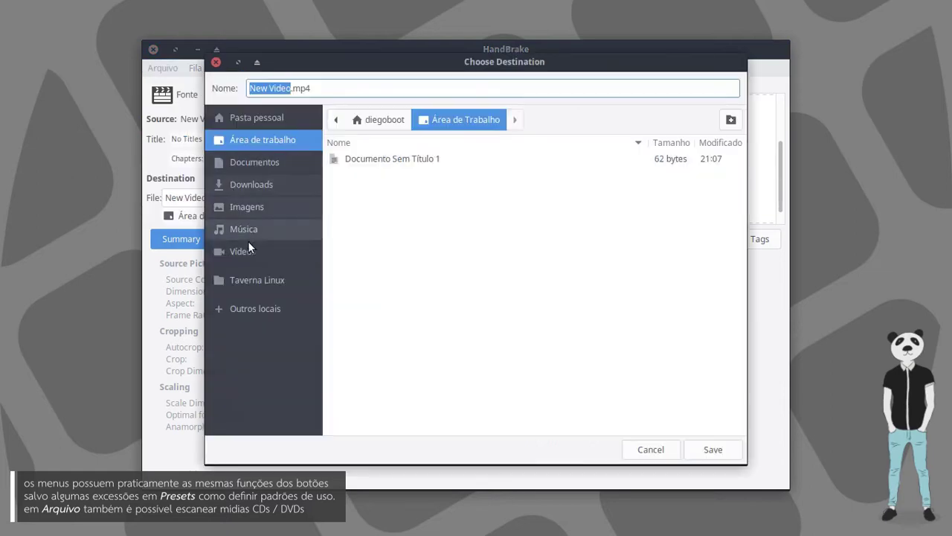
click(246, 250)
click(703, 457)
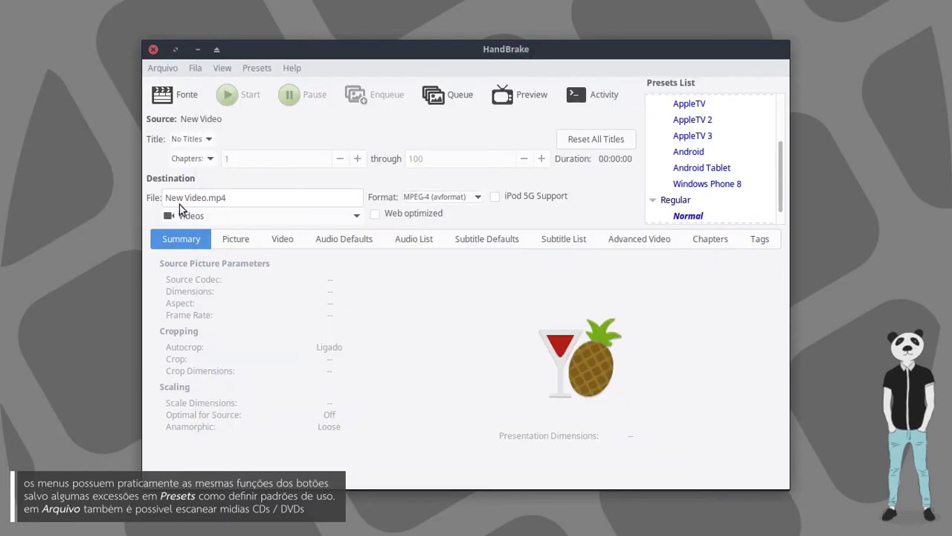
click(166, 71)
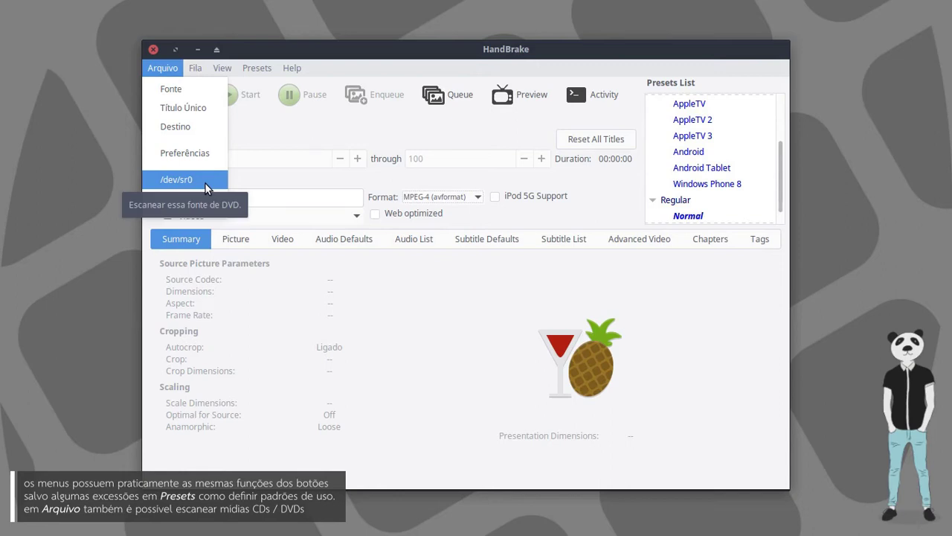
mouse_move(195, 68)
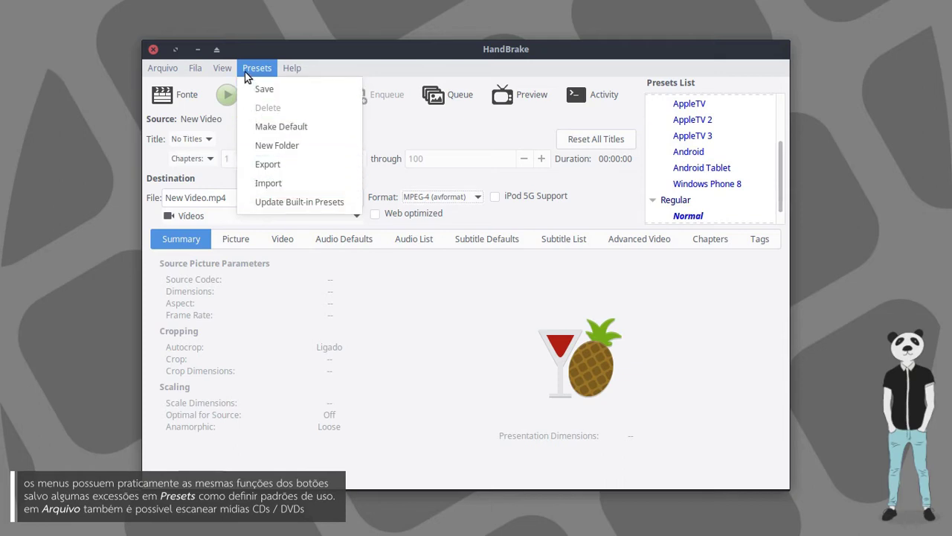
mouse_move(292, 69)
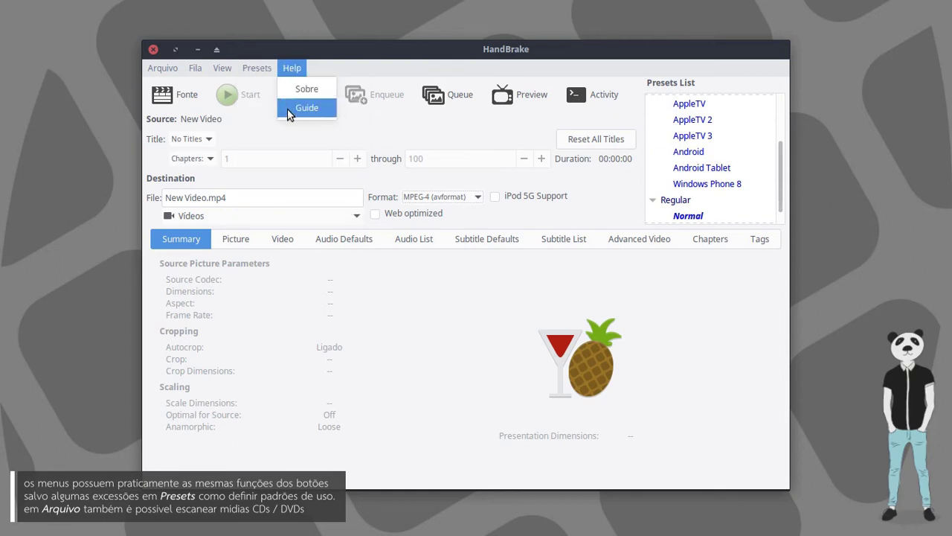
click(291, 135)
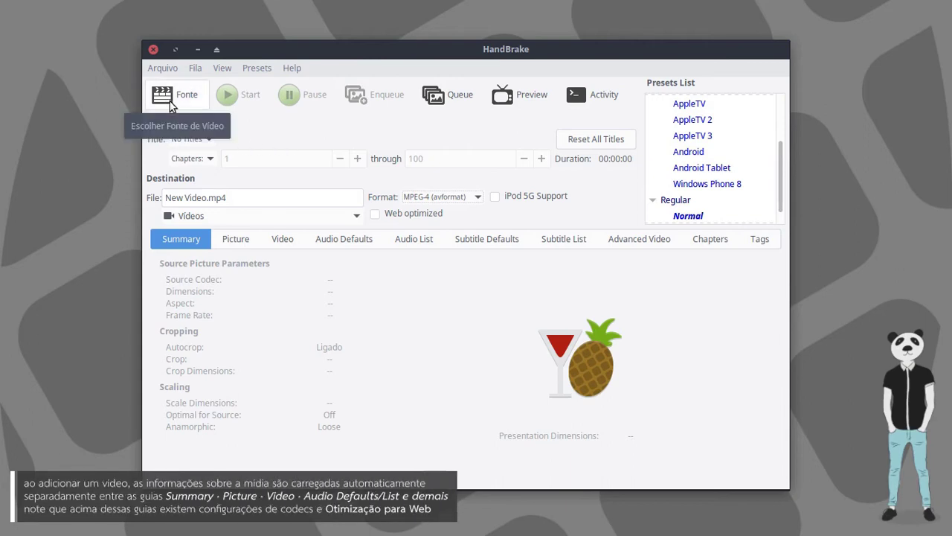
- Load opensuse-intro.mp4 from the InTrOs folder as the source video
click(193, 105)
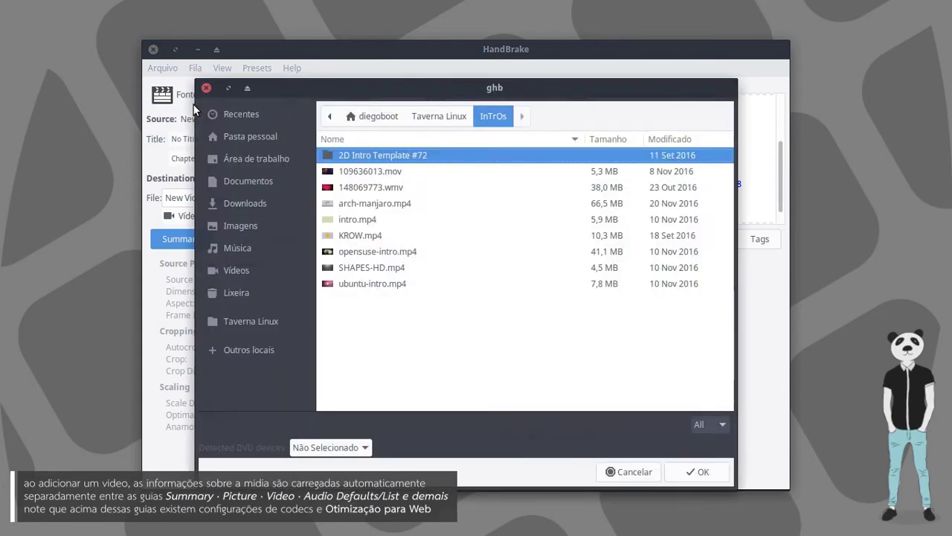
click(383, 251)
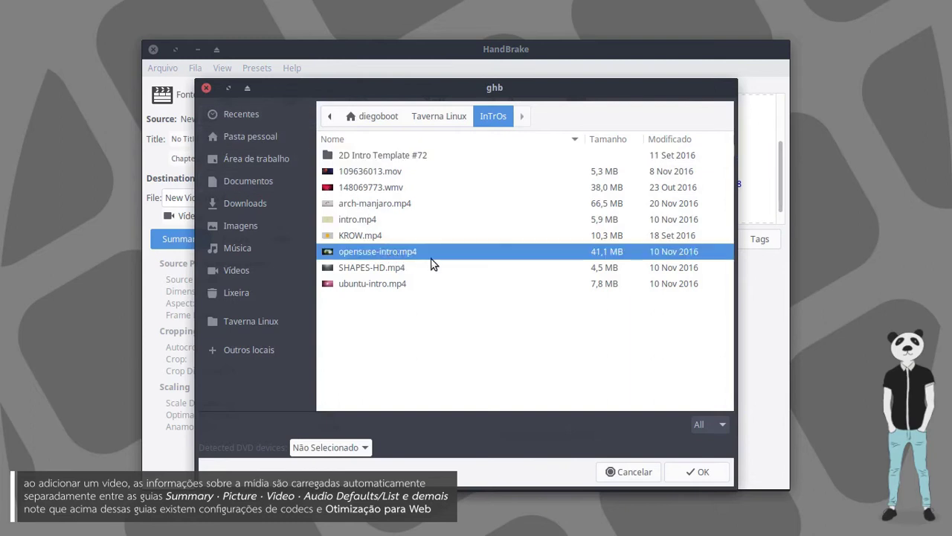
click(679, 473)
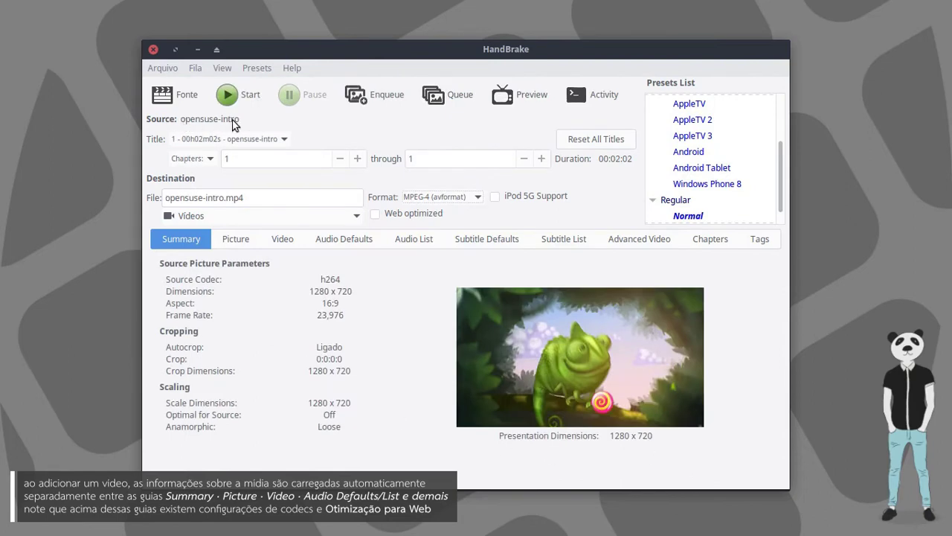
- Check the title choices, try Seconds and Frames as the unit of the encoding range, and return it to Chapters
click(283, 139)
click(234, 150)
click(208, 160)
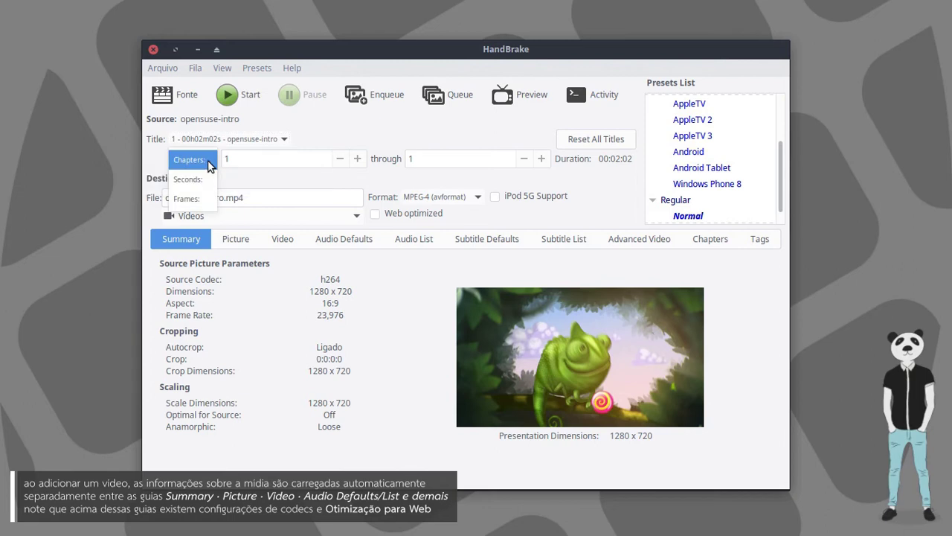
click(205, 175)
click(195, 158)
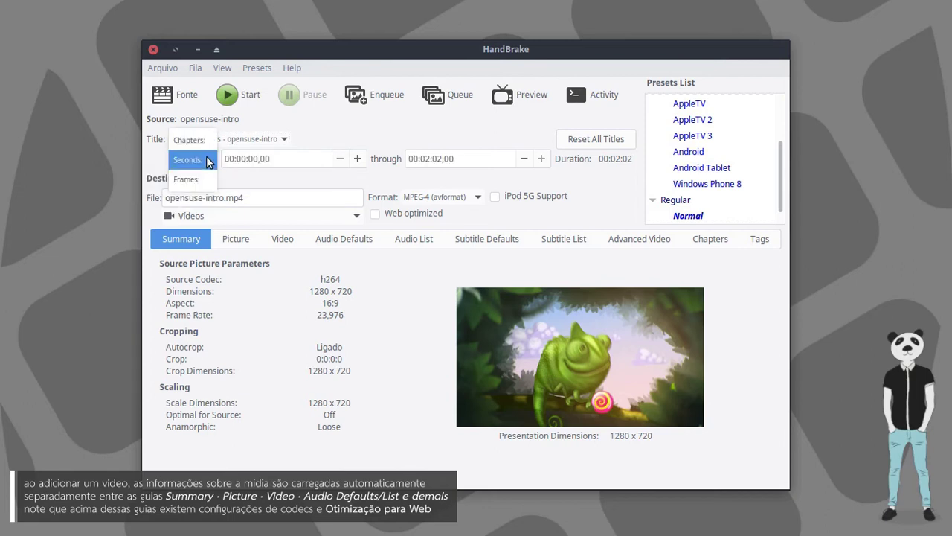
click(205, 177)
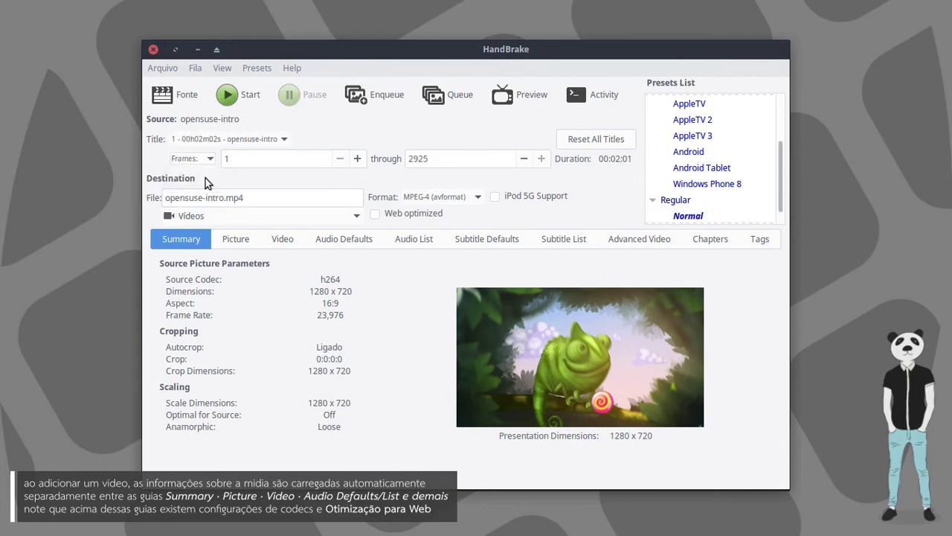
click(195, 158)
click(210, 123)
- Rename the destination file to opensuse-conv, keeping its extension
drag(258, 197, 160, 197)
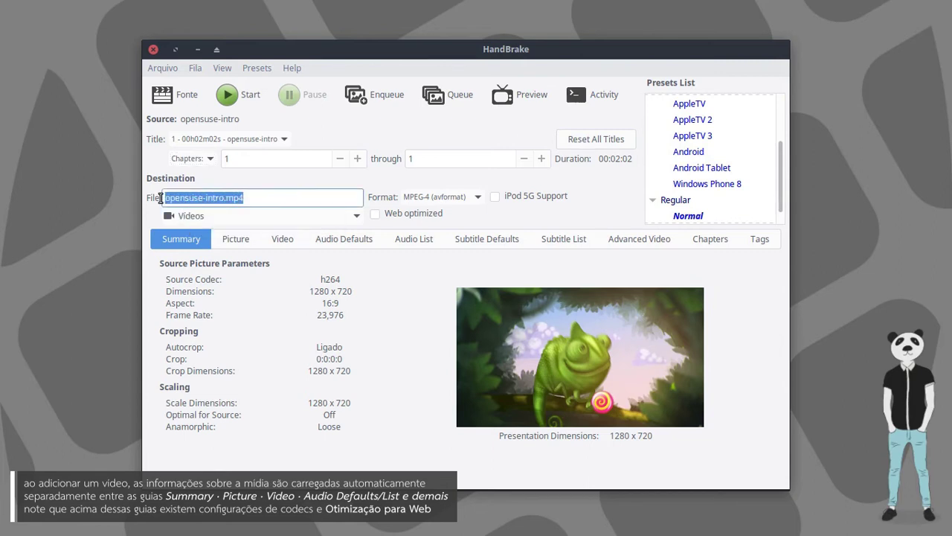
double_click(214, 198)
text(conv)
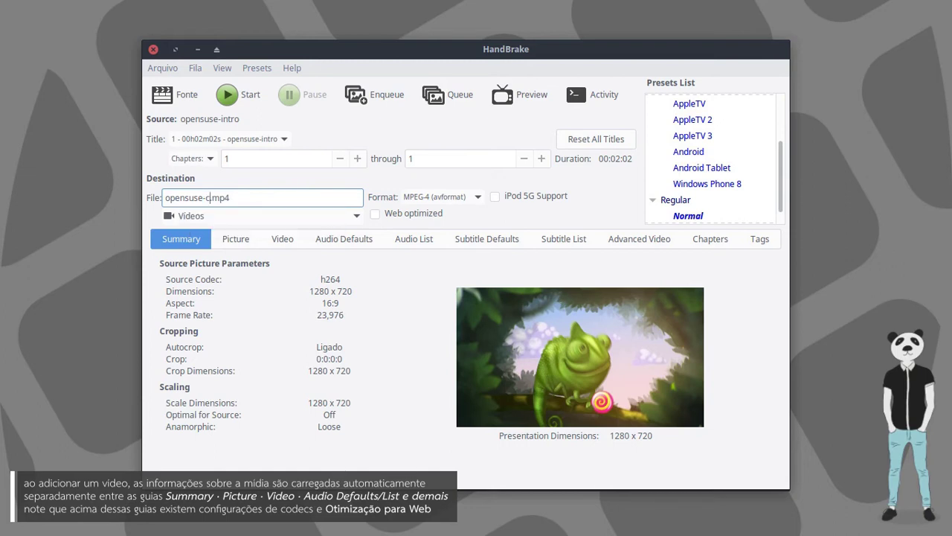
drag(184, 198, 251, 198)
click(268, 198)
- Try the Matroska format, return to MPEG-4 (avformat), and enable iPod 5G Support and Web optimized
click(480, 198)
click(446, 215)
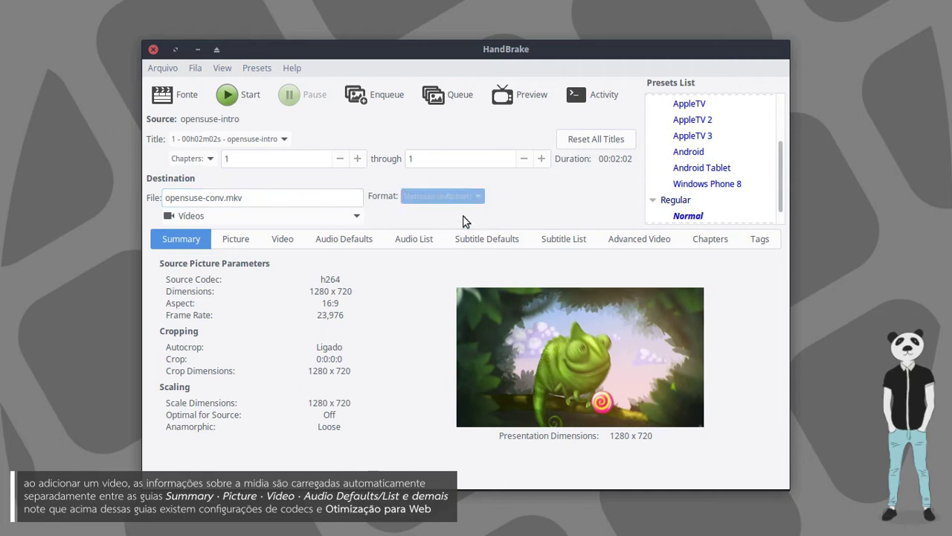
click(478, 196)
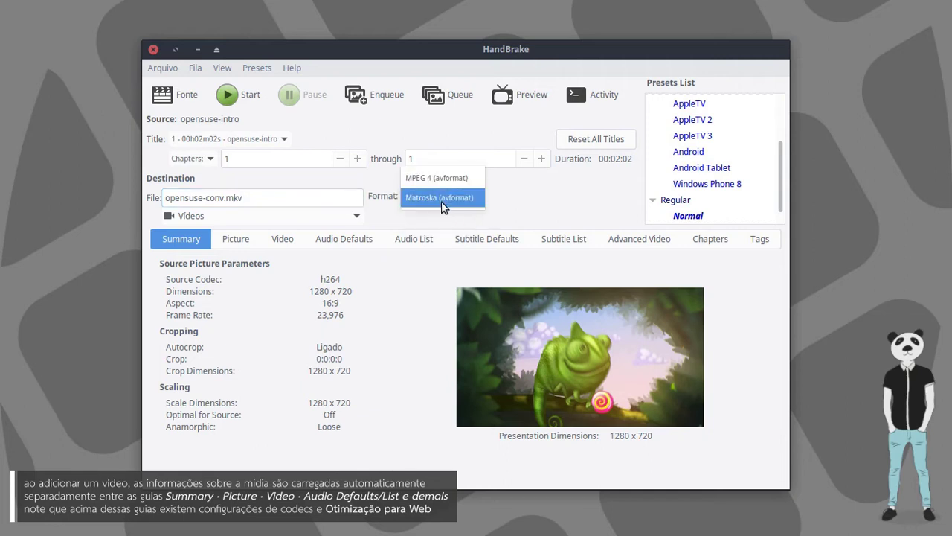
click(476, 180)
click(537, 204)
click(376, 215)
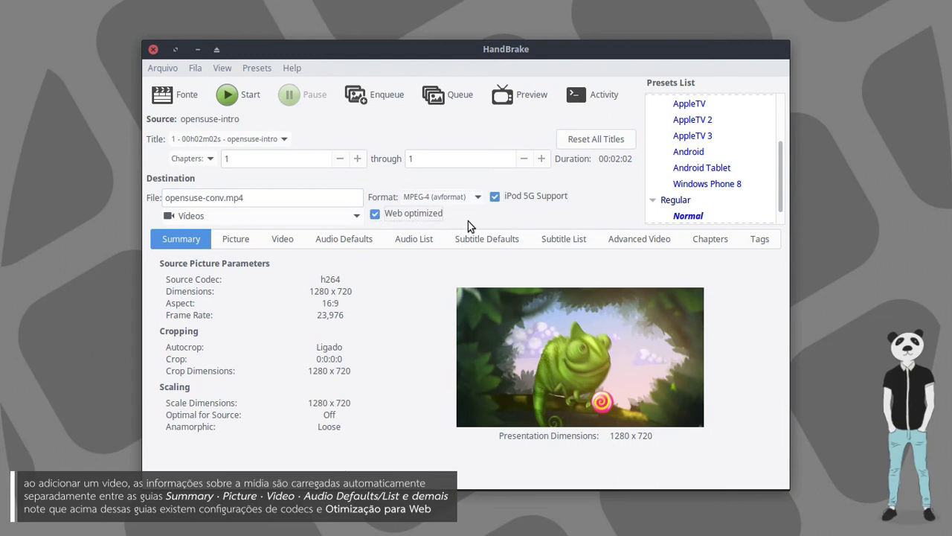
- Switch the destination to the home folder and set it back to Vídeos by browsing for another directory
click(352, 218)
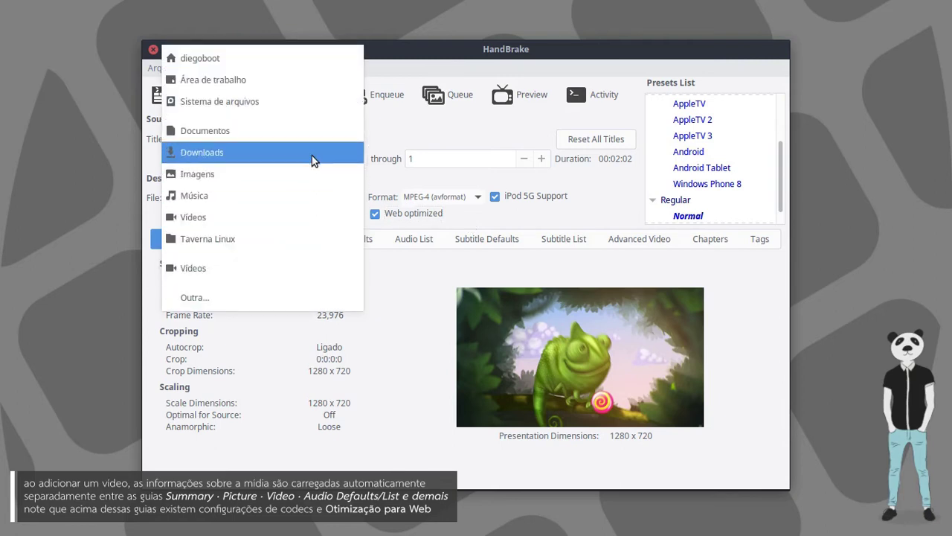
click(324, 69)
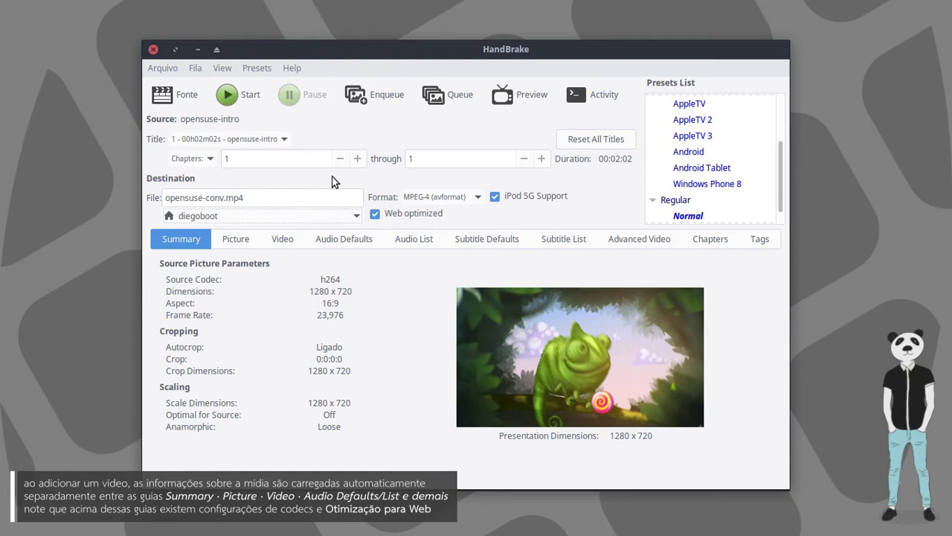
click(340, 218)
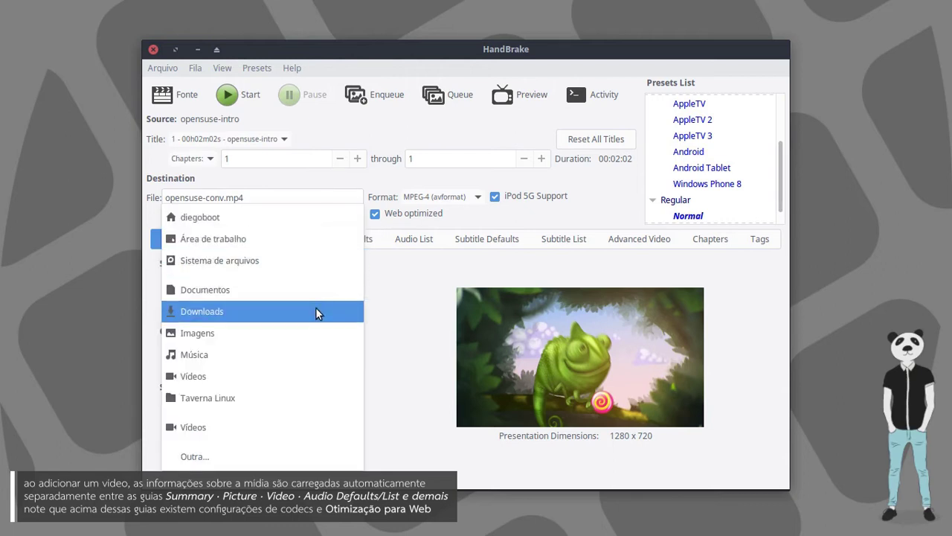
click(266, 456)
drag(413, 93, 413, 79)
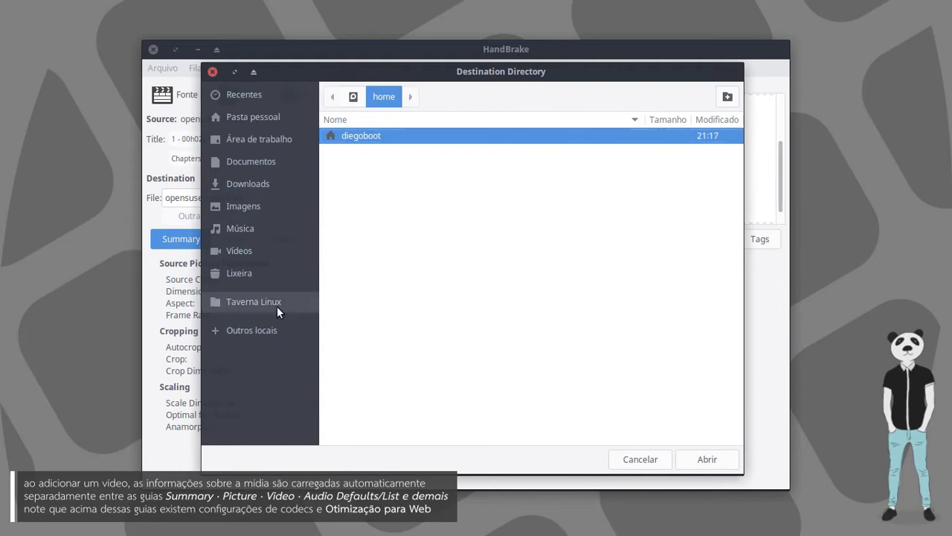
click(268, 260)
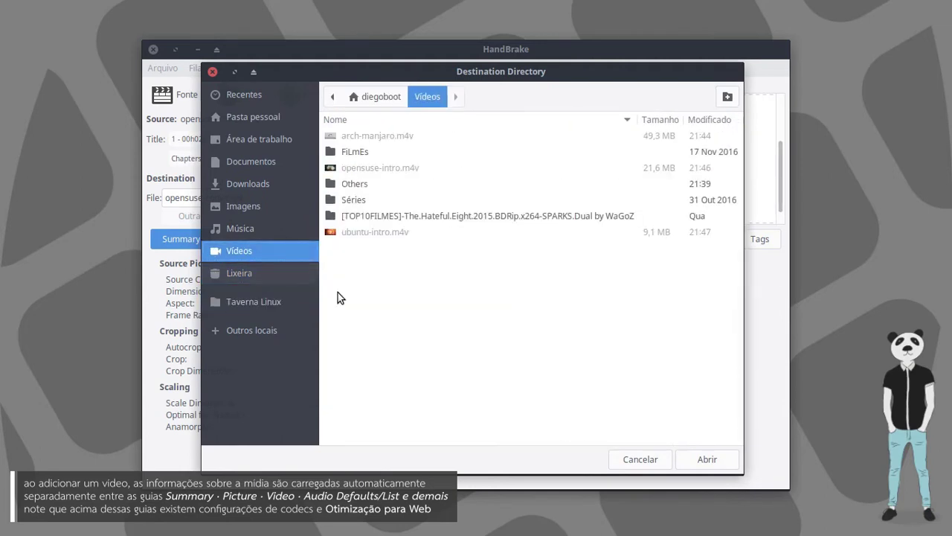
click(702, 459)
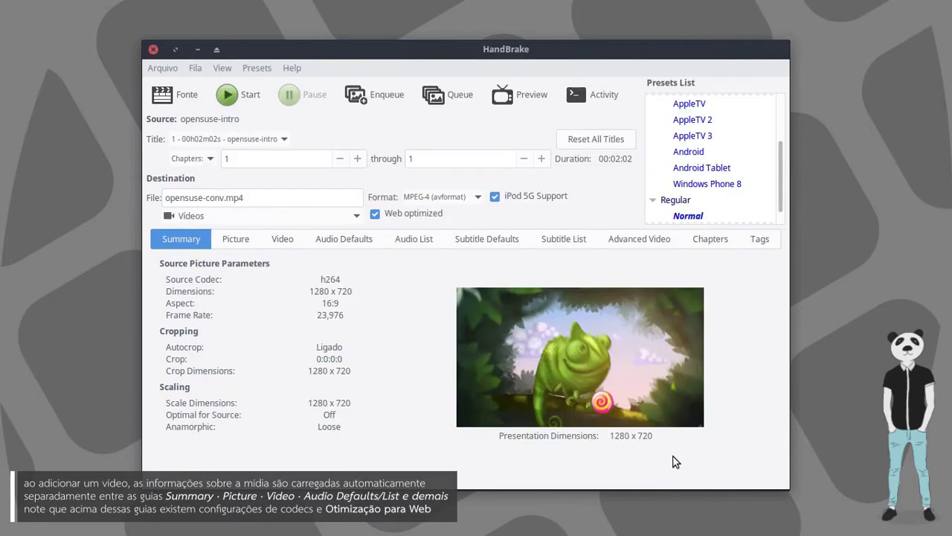
- Try the Universal, iPod, iPhone & iPod touch, iPad and AppleTV device presets on the video
drag(779, 171, 773, 106)
click(655, 107)
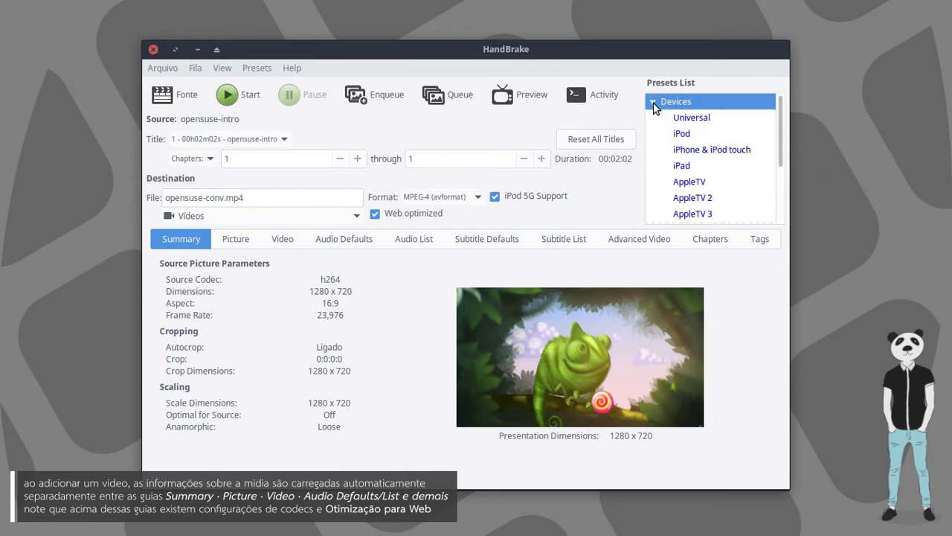
click(685, 117)
click(709, 133)
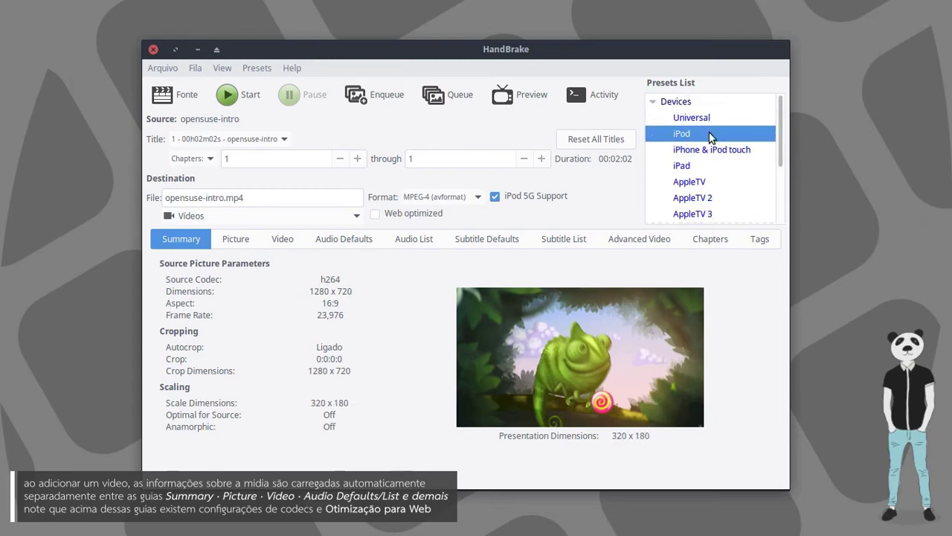
click(711, 151)
click(724, 167)
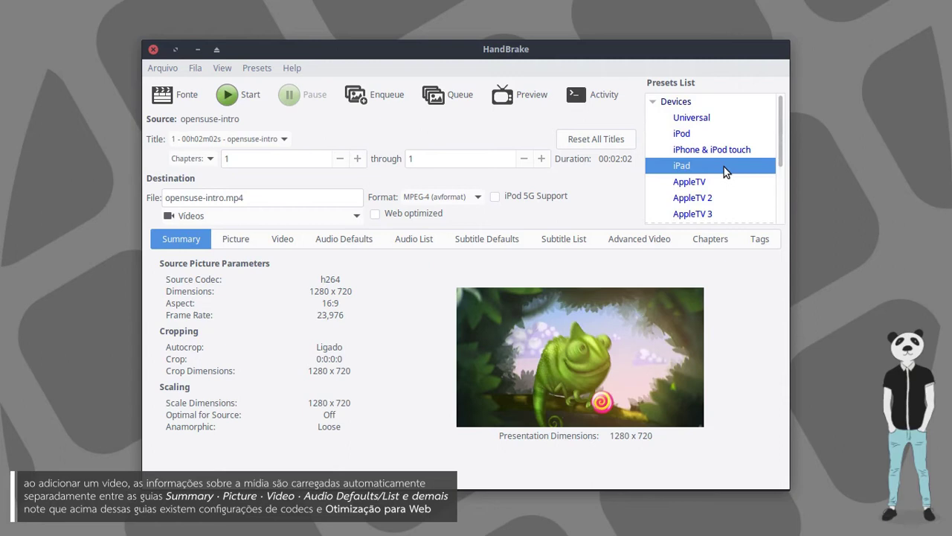
click(734, 181)
- Try the Normal preset, apply High Profile, and enable iPod 5G Support and Web optimized
scroll(780, 178, down, 3)
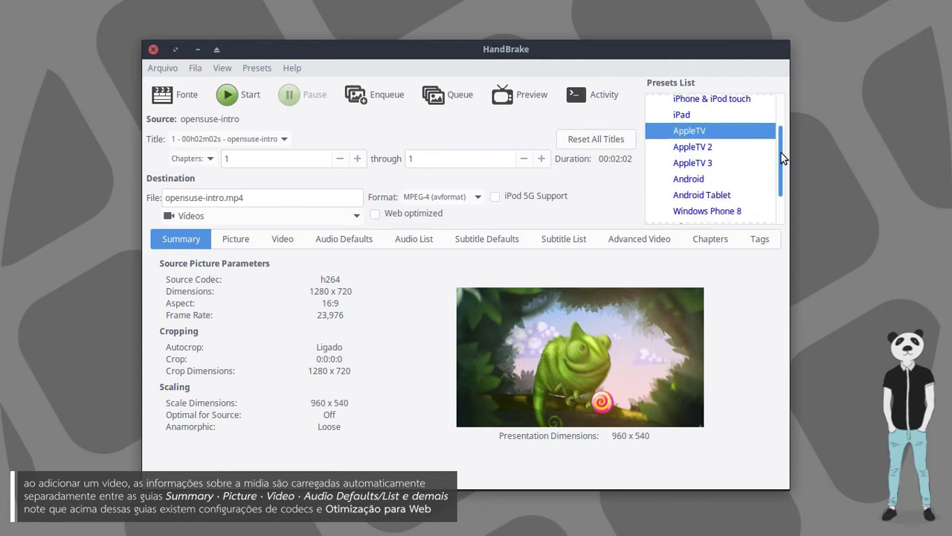
click(714, 200)
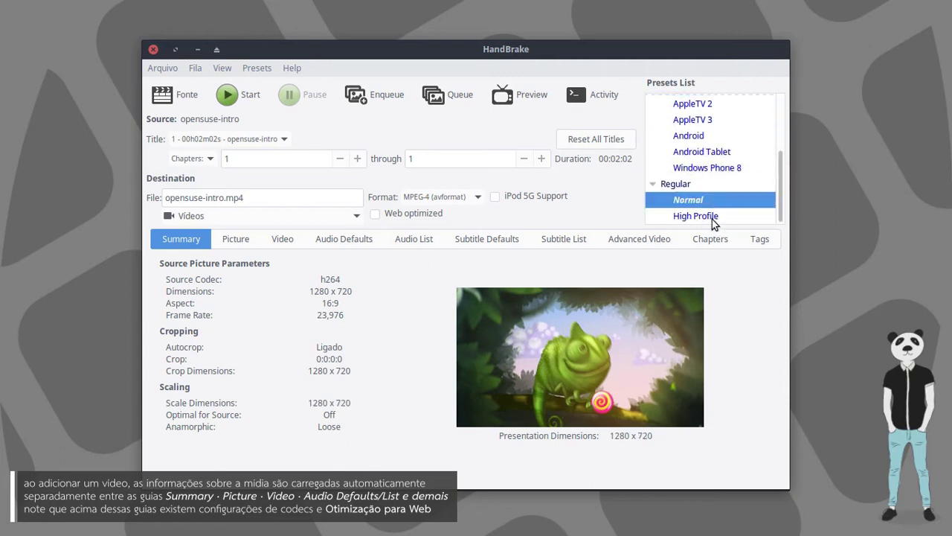
click(711, 217)
click(495, 196)
click(440, 214)
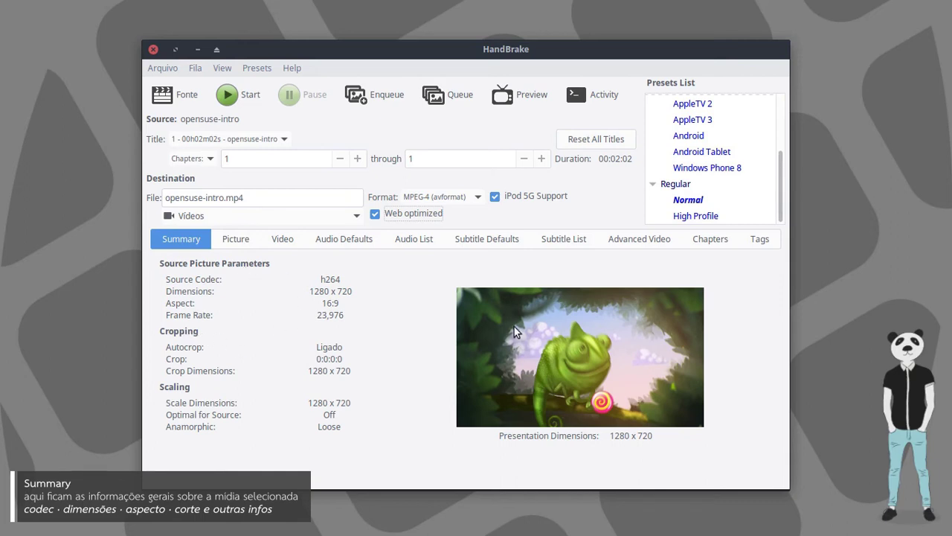
- Try Optimal for source and the Off anamorphic mode in the picture settings, and return anamorphic to Loose
click(234, 240)
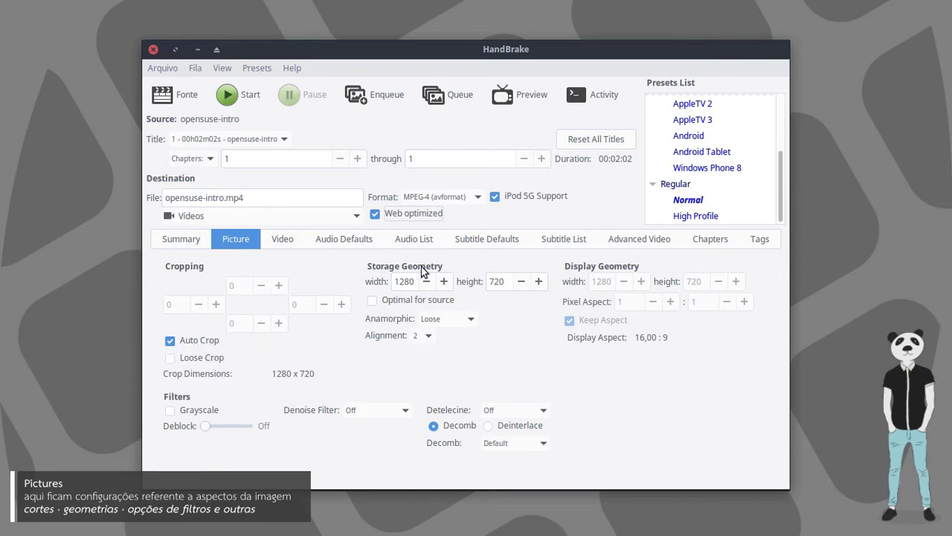
click(418, 301)
click(442, 302)
click(459, 320)
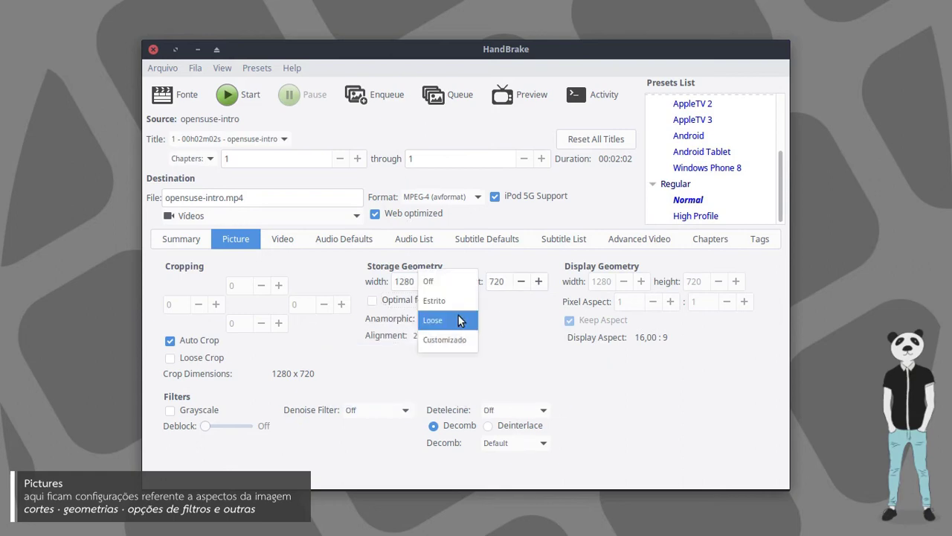
click(458, 283)
click(455, 317)
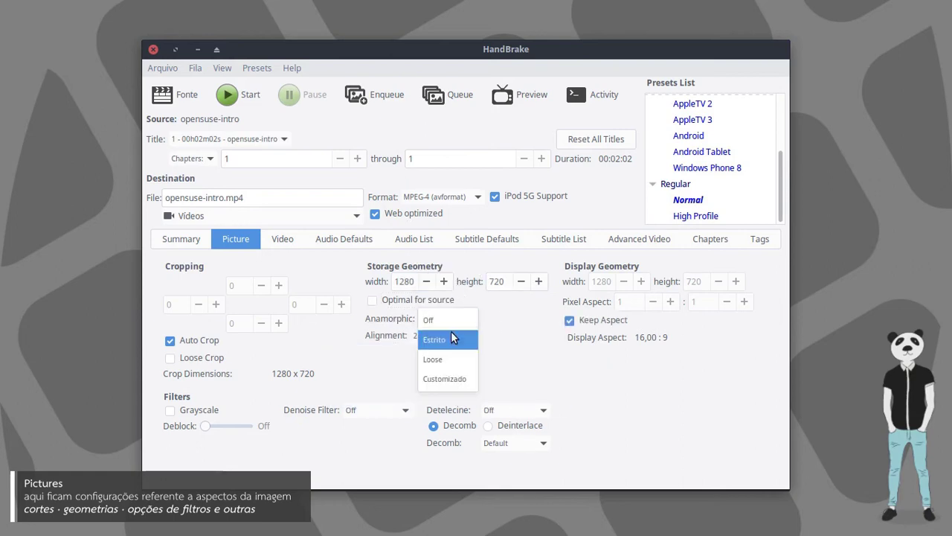
click(462, 359)
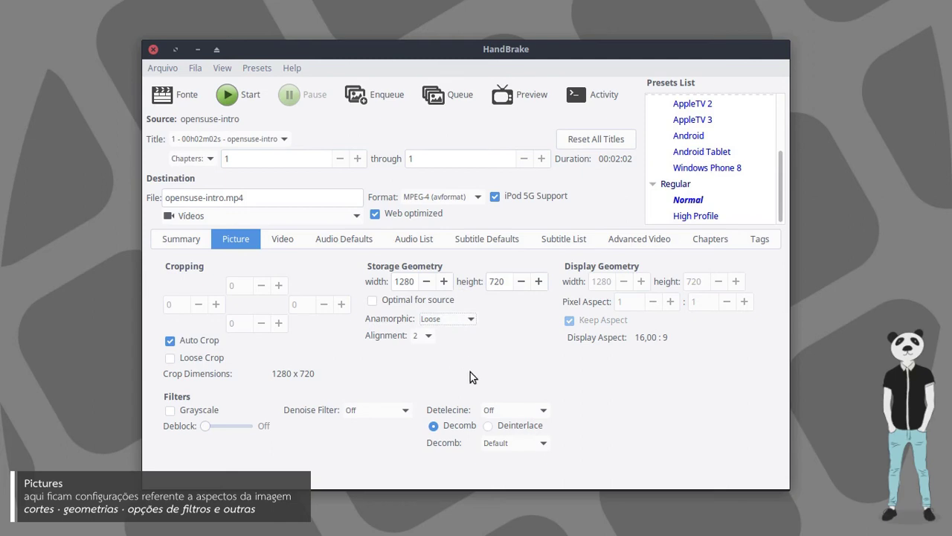
- Review the video encoder choices, try Constant Framerate, and return to Variable Framerate
click(282, 241)
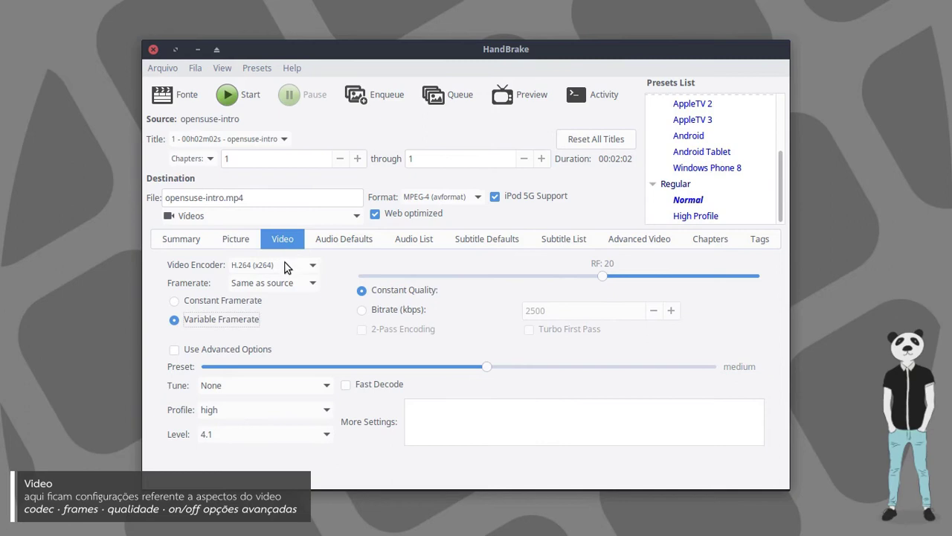
click(277, 266)
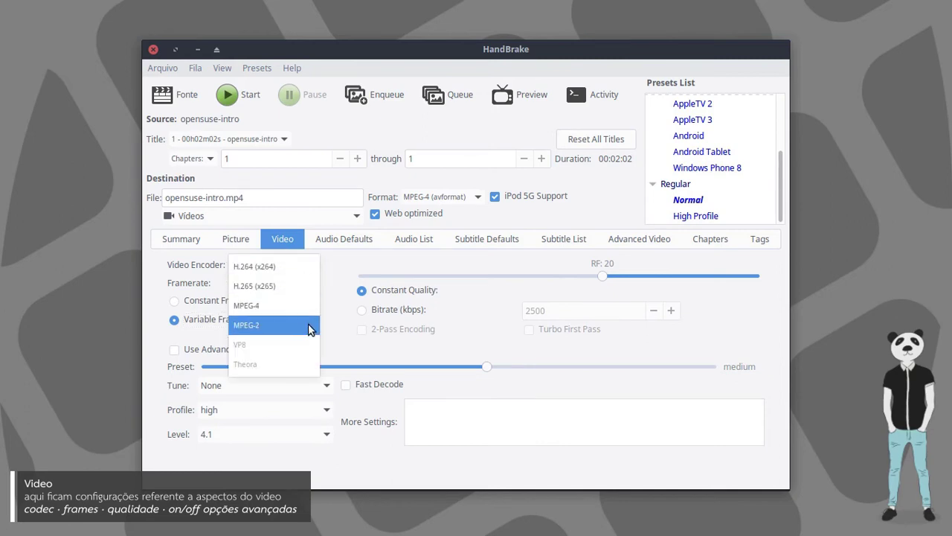
click(341, 330)
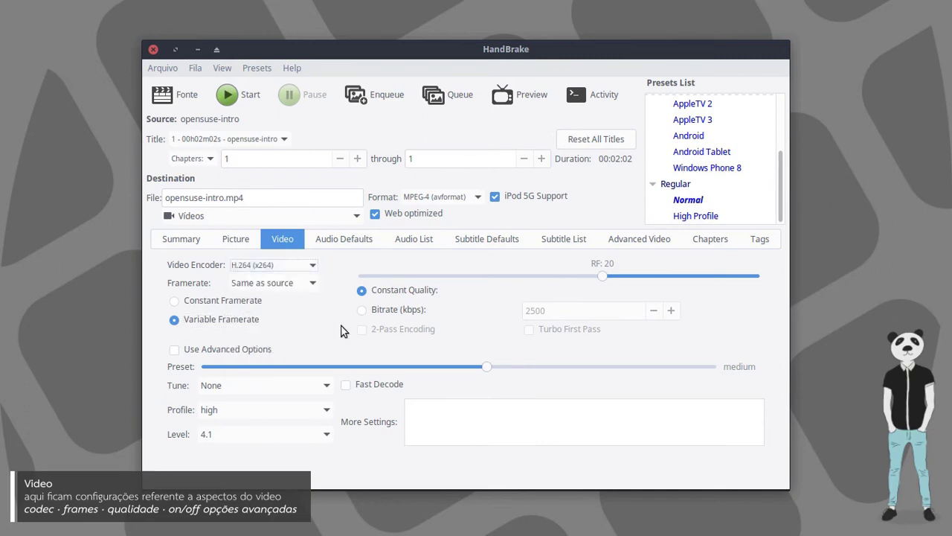
click(251, 305)
click(250, 321)
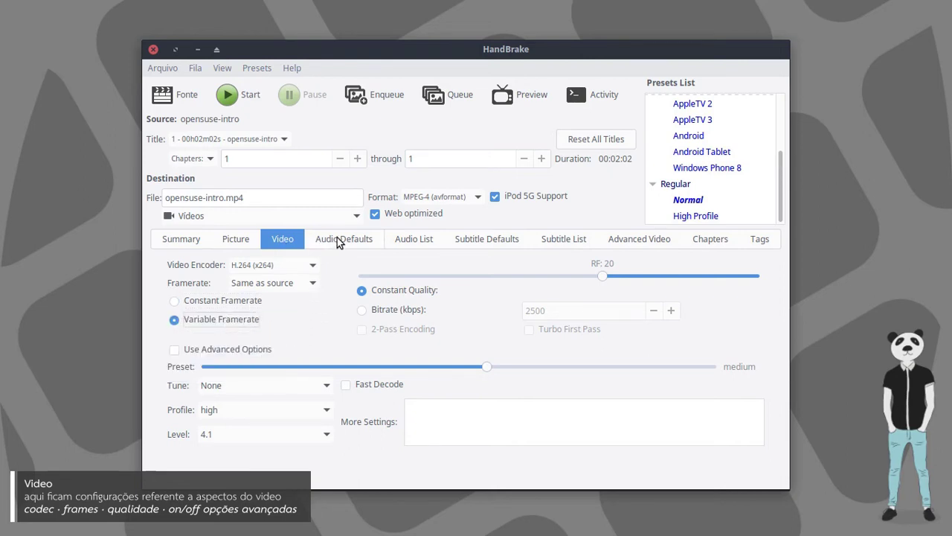
- Set the first default audio encoder to FLAC 24-bit
click(370, 236)
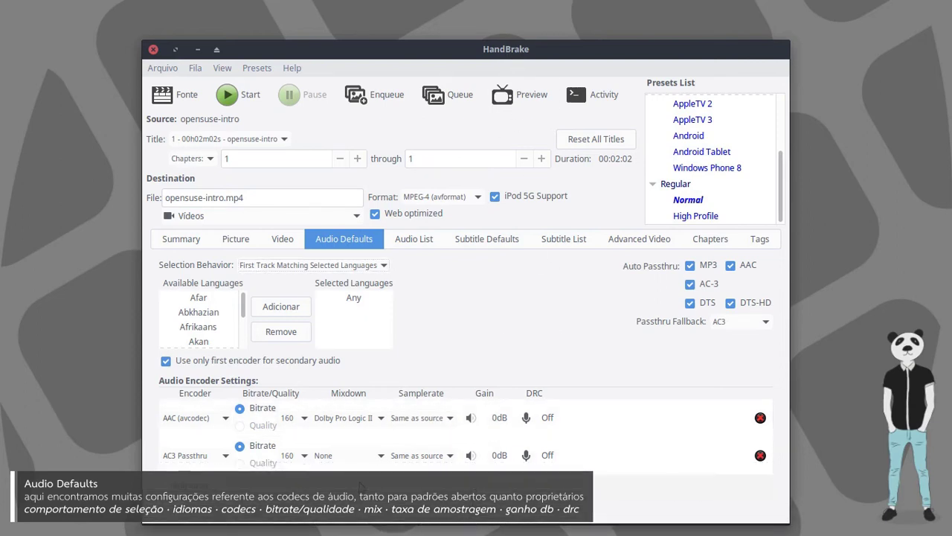
click(221, 419)
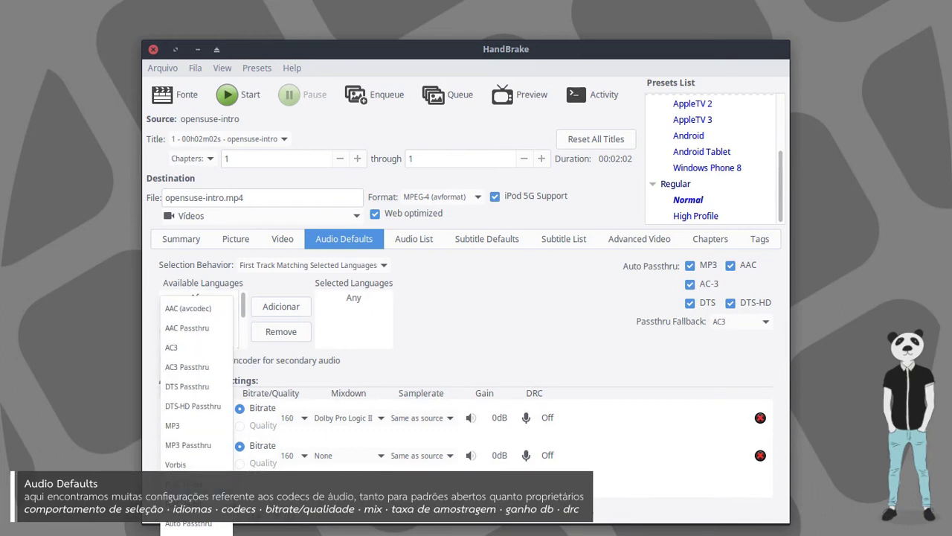
click(186, 503)
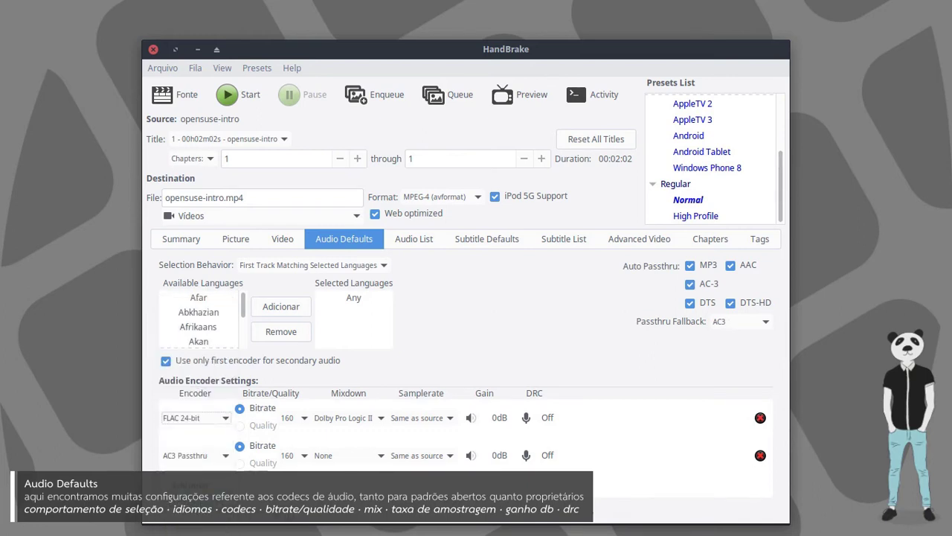
- Review the bitrate, mixdown and sample rate choices of the FLAC 24-bit encoder, keeping the sample rate at Same as source
click(300, 421)
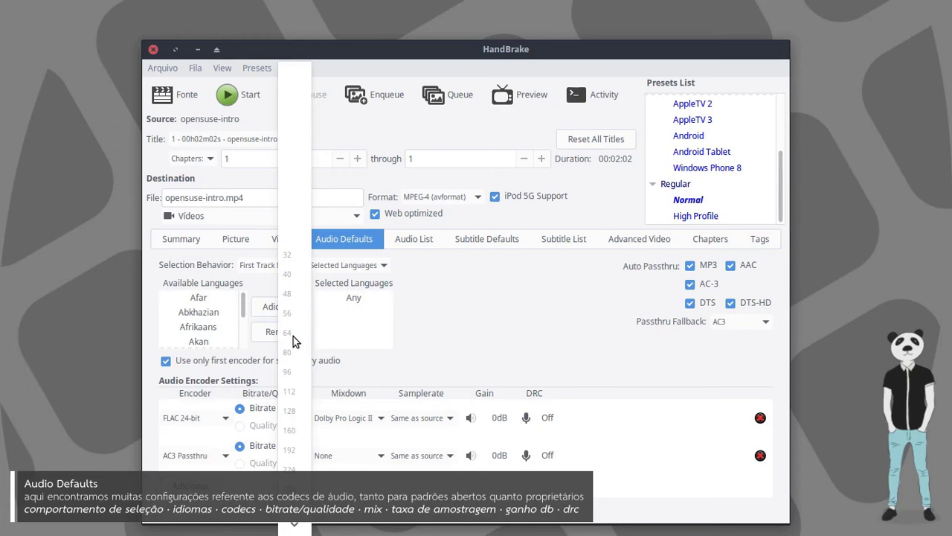
mouse_move(294, 530)
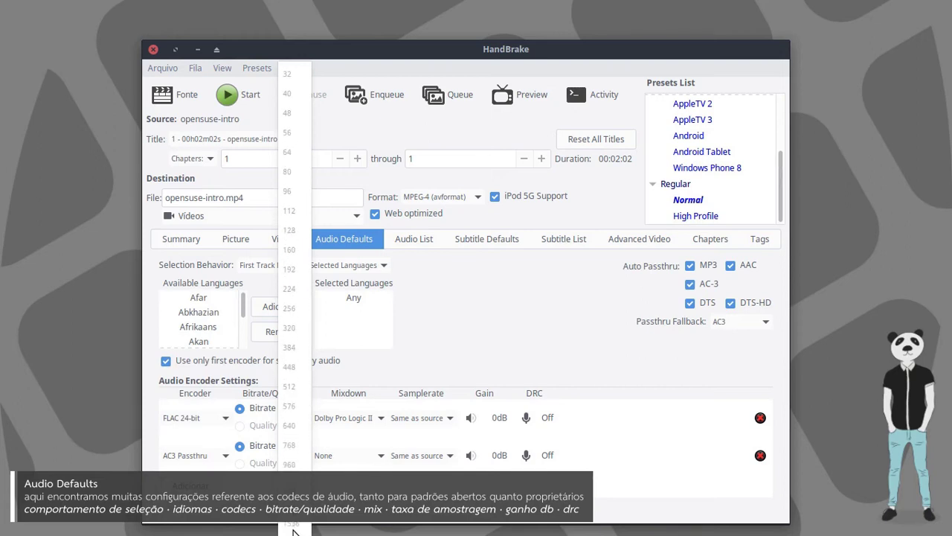
click(401, 361)
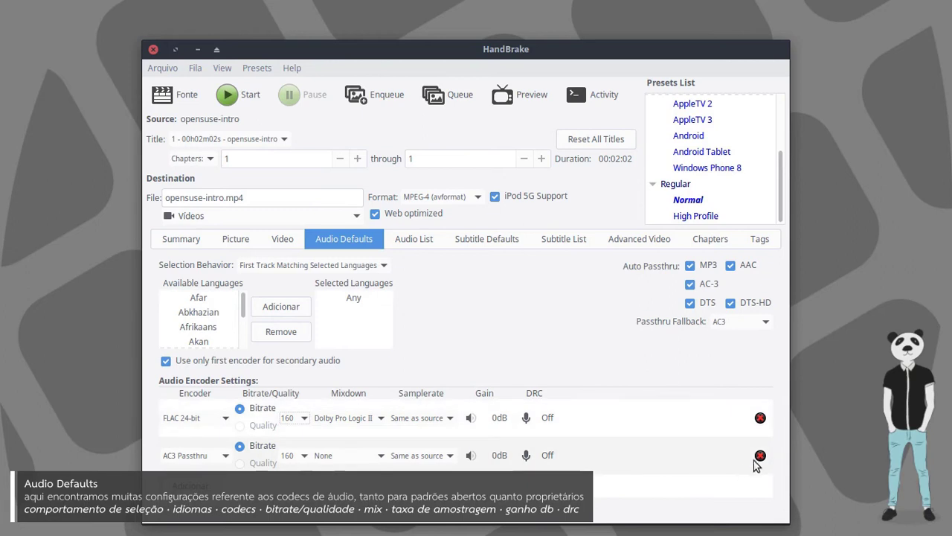
click(357, 422)
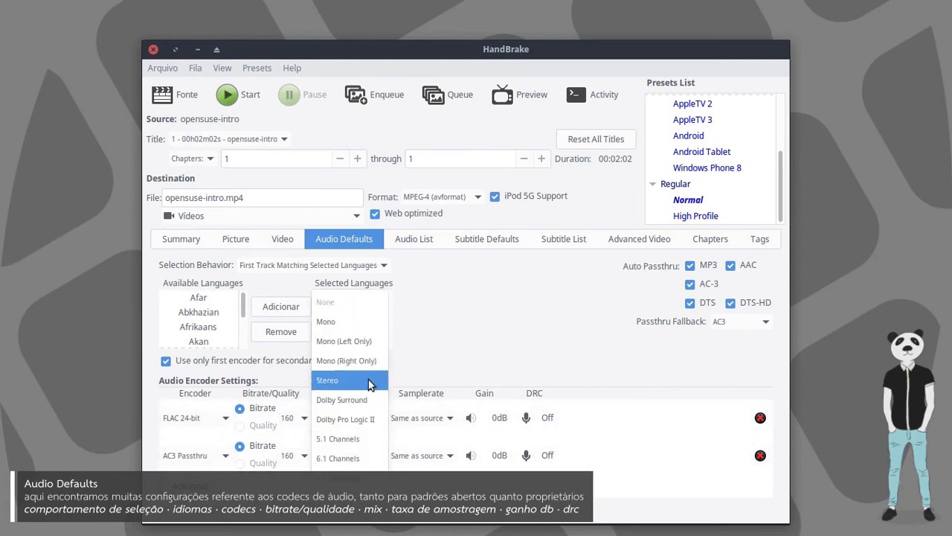
key(Escape)
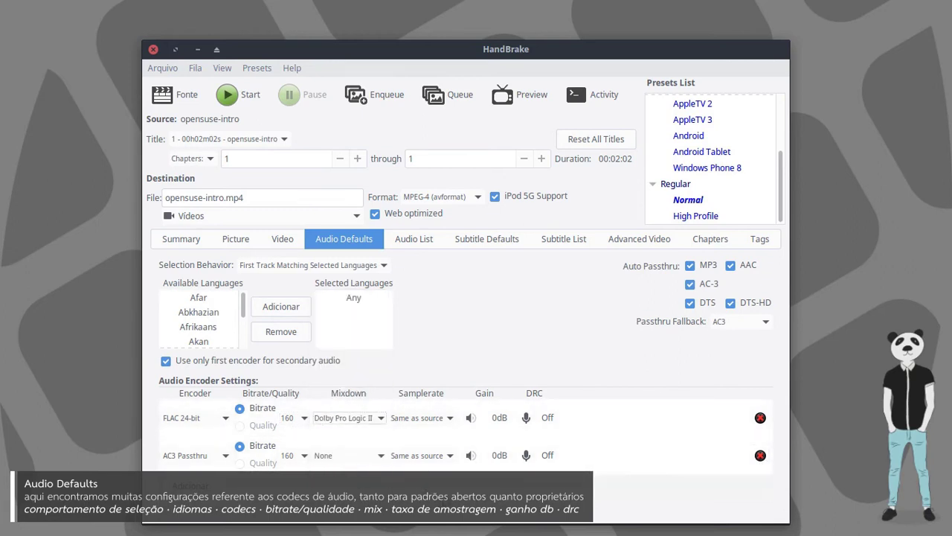
click(416, 417)
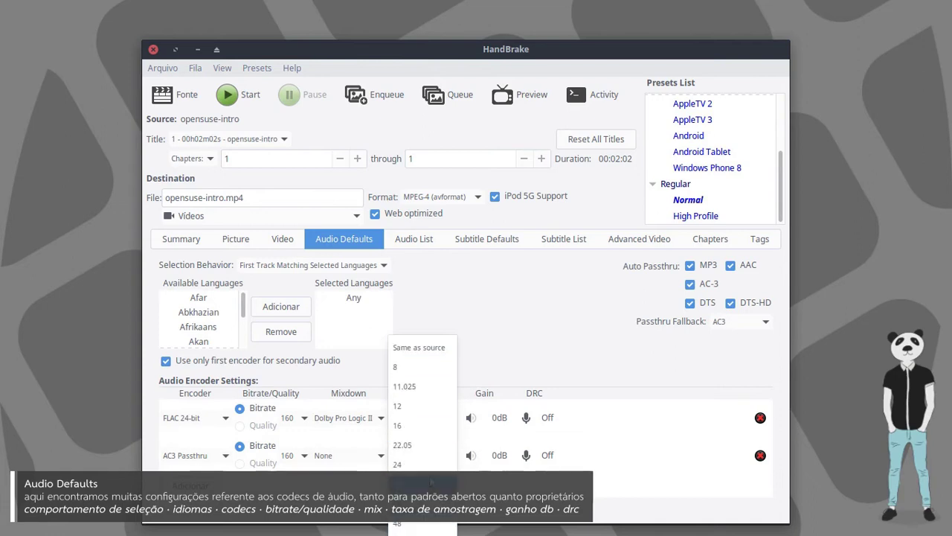
click(438, 348)
- Try raising the FLAC 24-bit encoder's gain and bring it back to 0dB
click(471, 418)
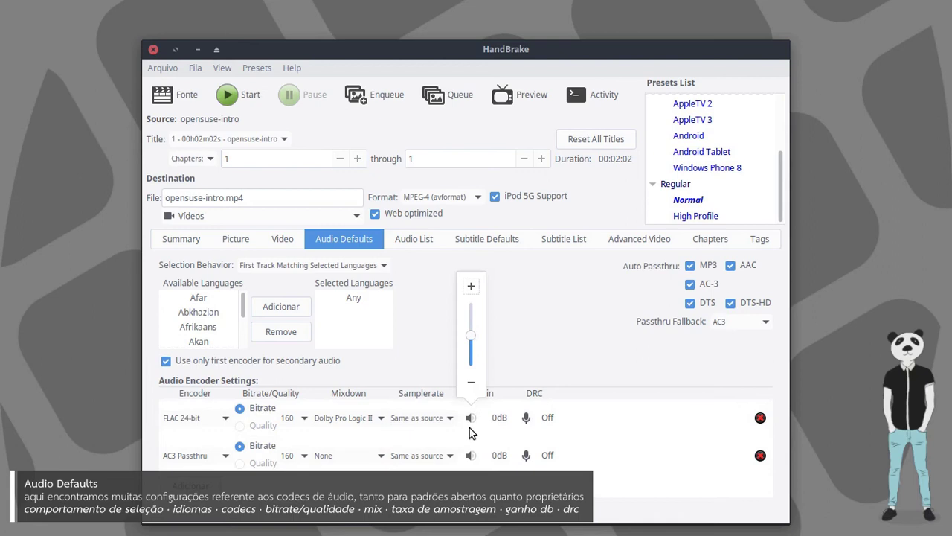
click(470, 289)
click(470, 288)
click(468, 383)
click(469, 383)
click(531, 379)
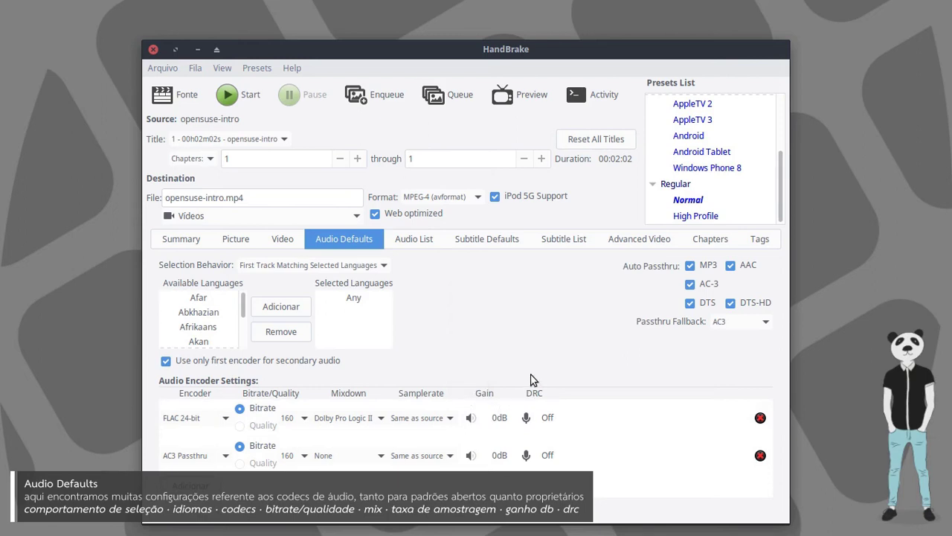
- Set the FLAC 24-bit encoder's DRC to 1,0 and remove the AC3 Passthru encoder
click(526, 417)
click(527, 290)
click(527, 290)
click(526, 387)
click(527, 387)
click(527, 387)
click(525, 408)
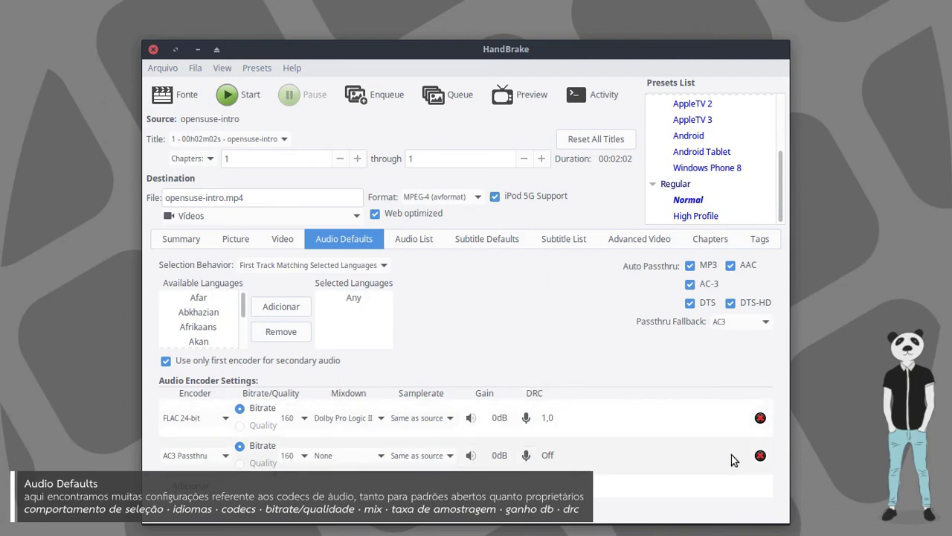
click(760, 455)
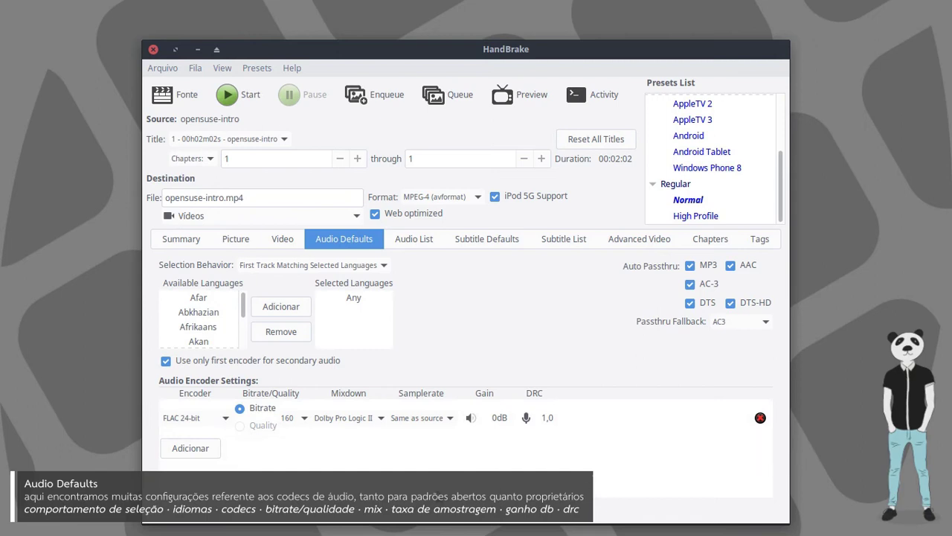
- Try adding two more default audio encoders and remove both again
click(189, 449)
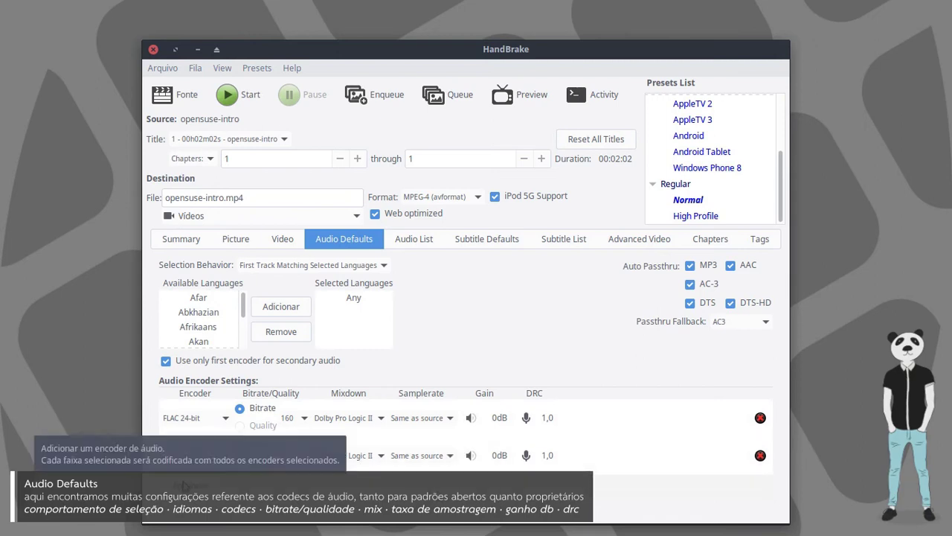
click(187, 485)
scroll(200, 456, down, 1)
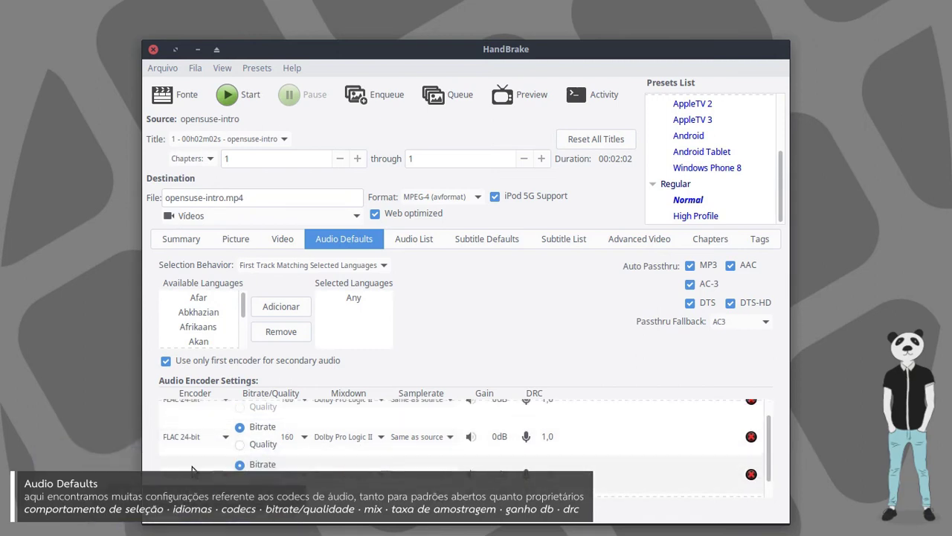
click(750, 474)
click(760, 455)
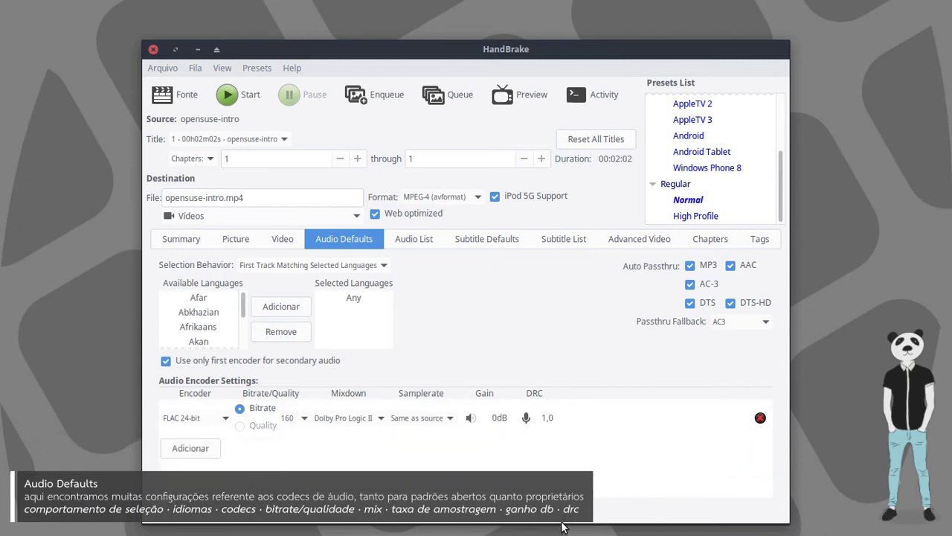
- Shorten the window and add Portugues to the selected audio languages
drag(564, 520, 564, 485)
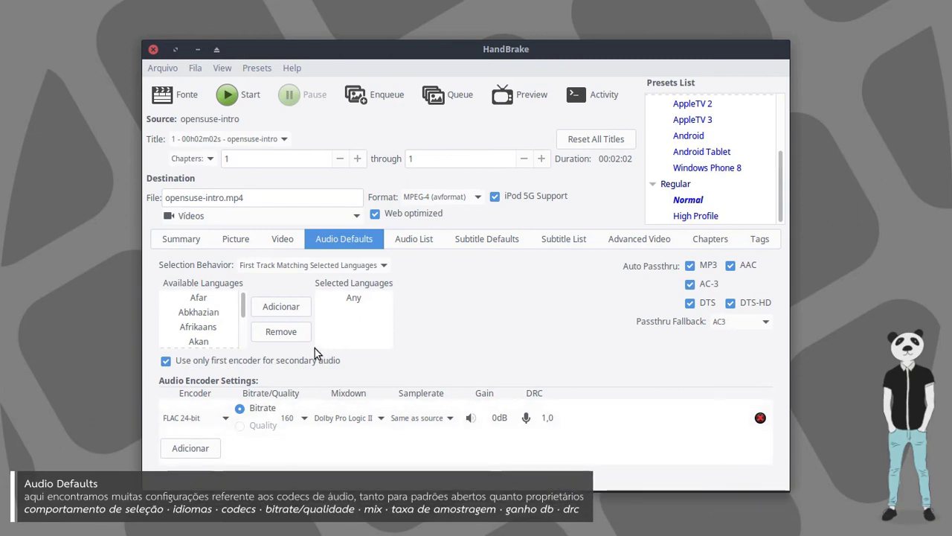
scroll(248, 311, down, 3)
drag(248, 311, 246, 329)
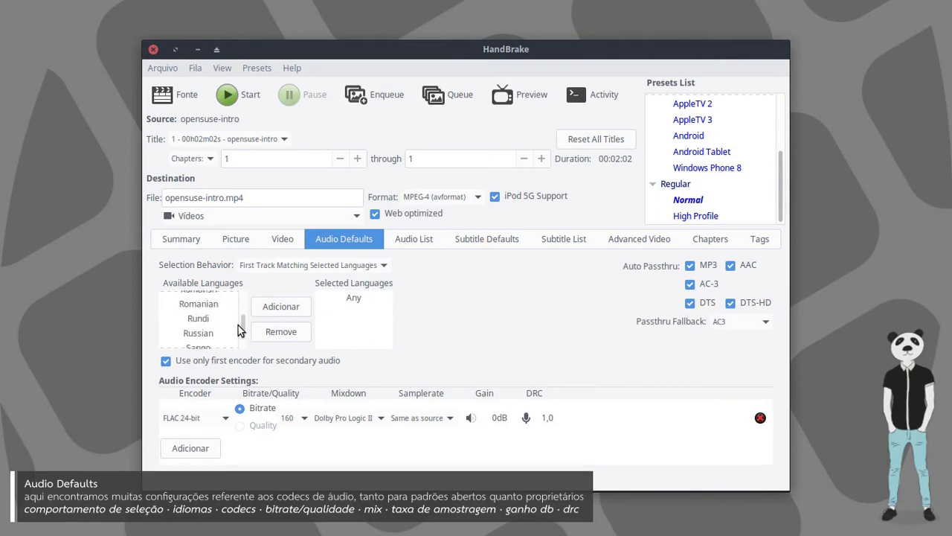
scroll(239, 324, down, 4)
scroll(239, 324, down, 5)
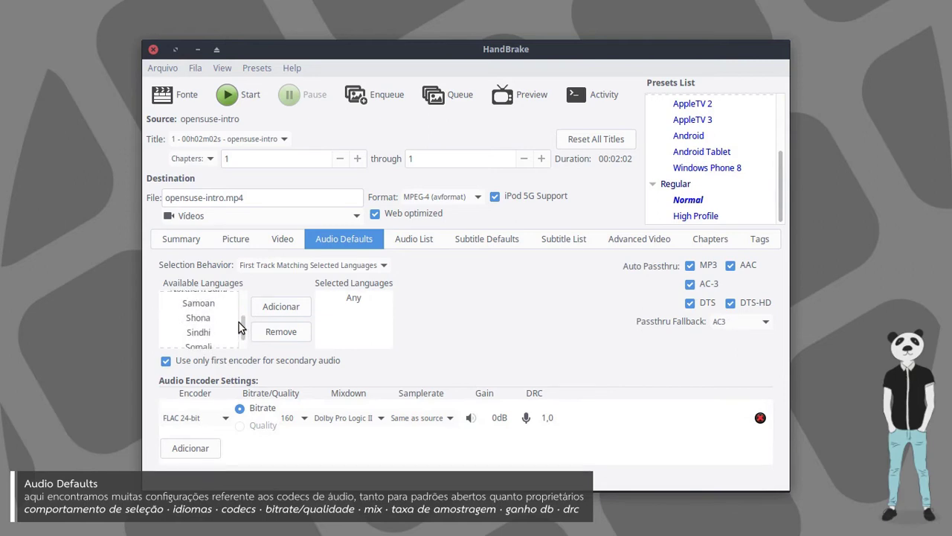
scroll(239, 322, up, 6)
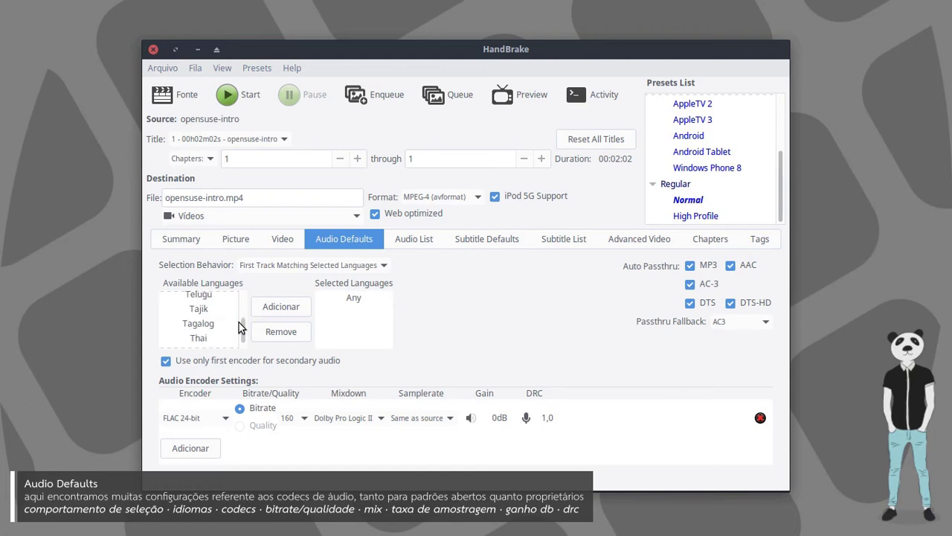
scroll(239, 322, up, 3)
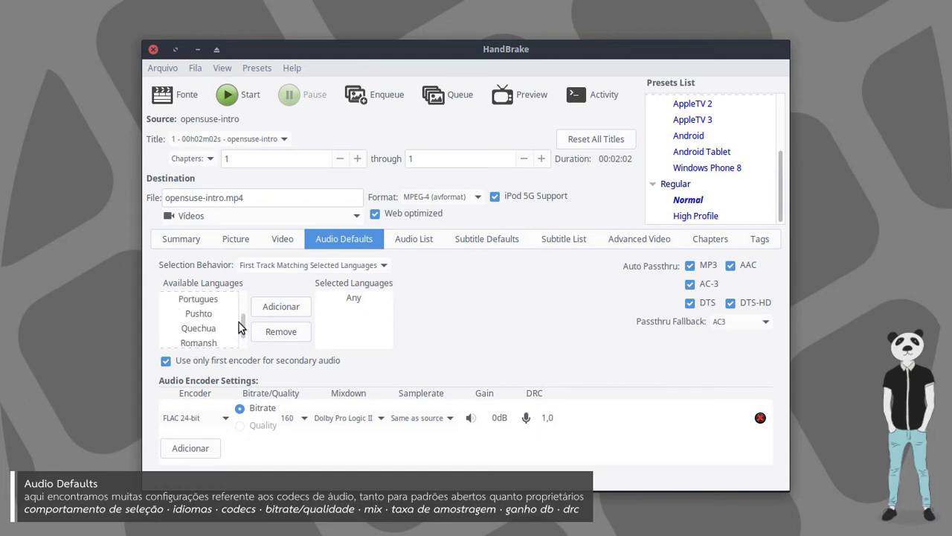
click(204, 312)
click(280, 305)
click(379, 297)
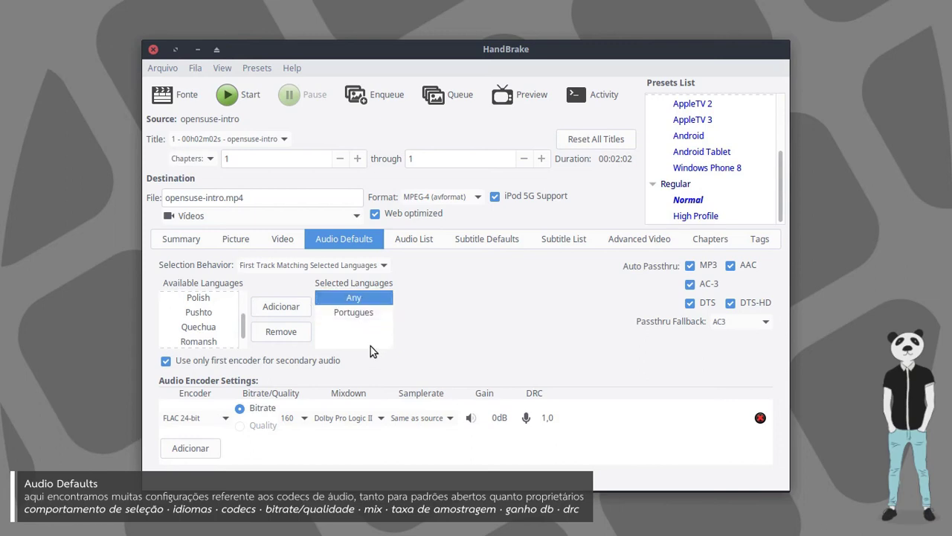
- Review the audio track selection behaviors and set the passthru fallback to AAC (avcodec)
click(375, 266)
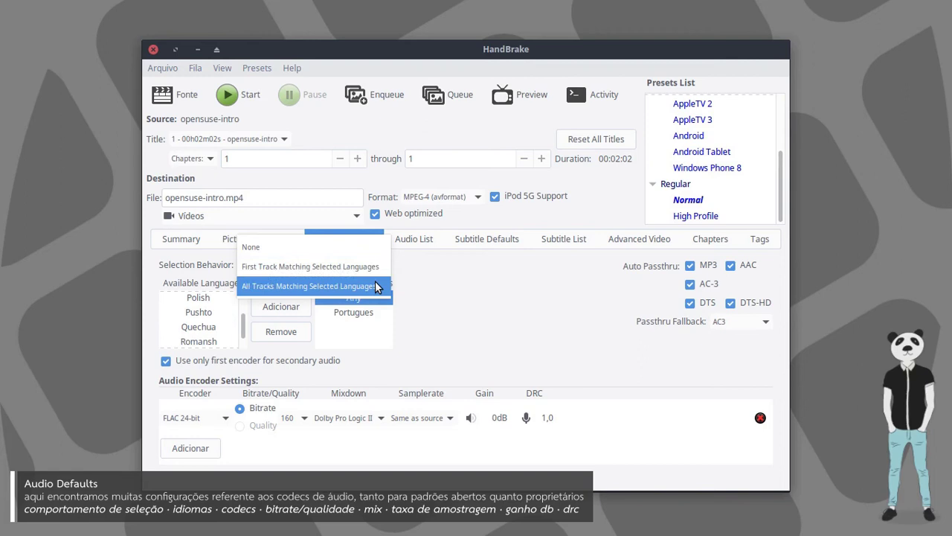
click(421, 281)
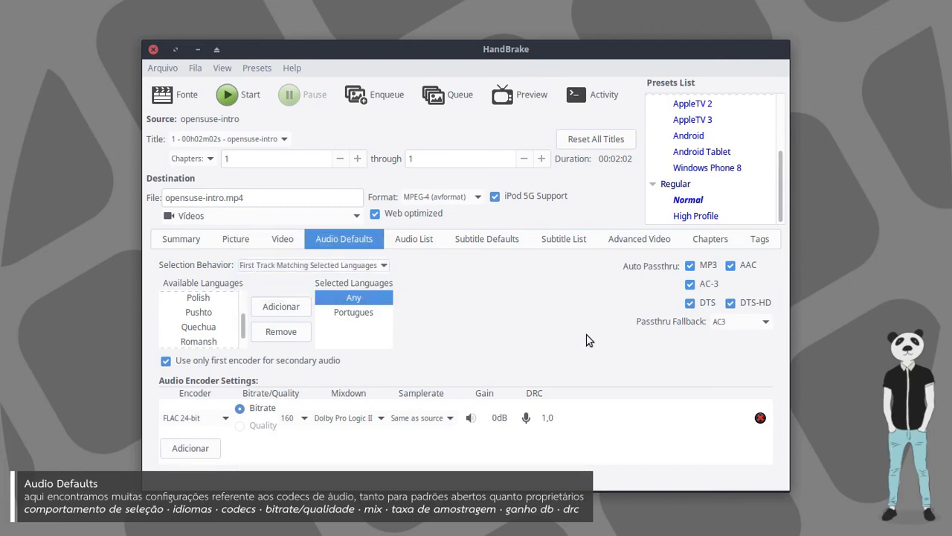
click(755, 323)
click(763, 307)
click(739, 322)
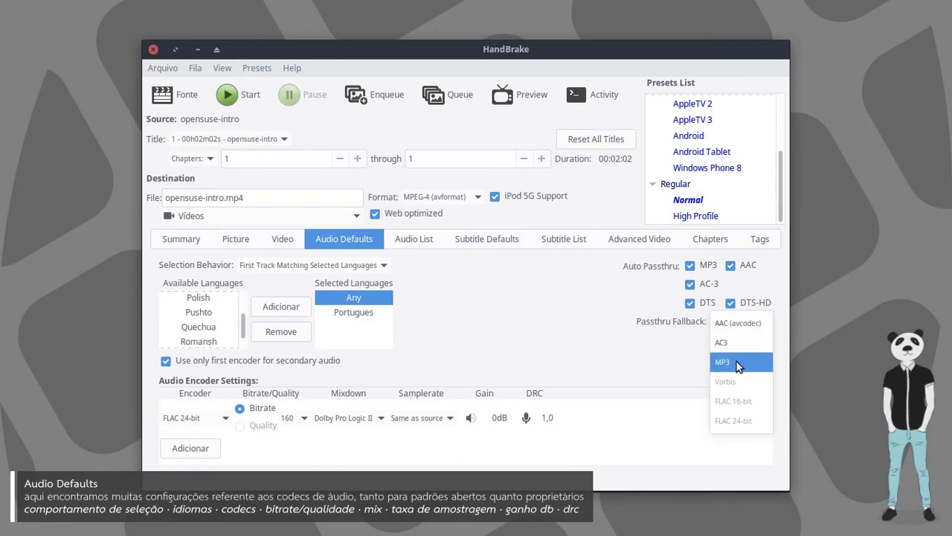
click(659, 369)
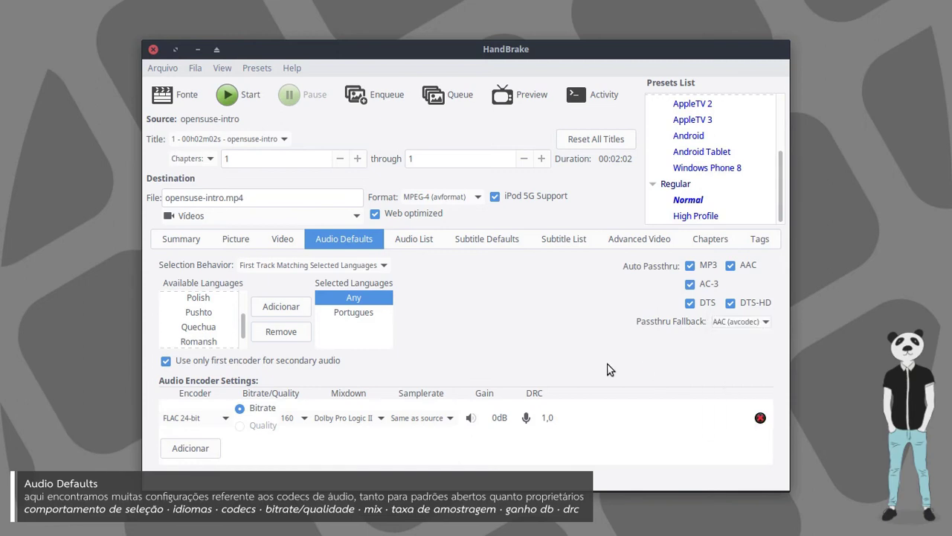
- Inspect the tracks in the audio list, reload the audio defaults, and add all audio tracks
click(393, 239)
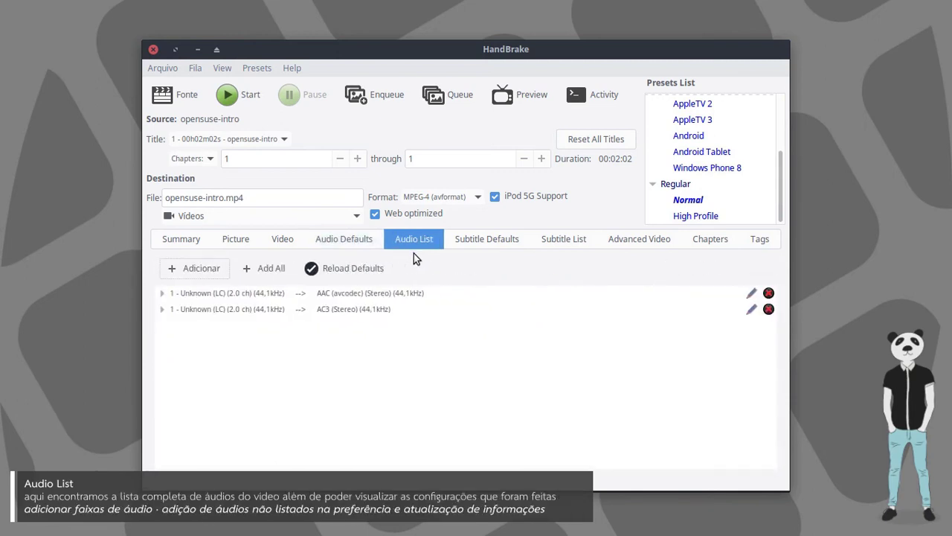
click(162, 308)
click(161, 293)
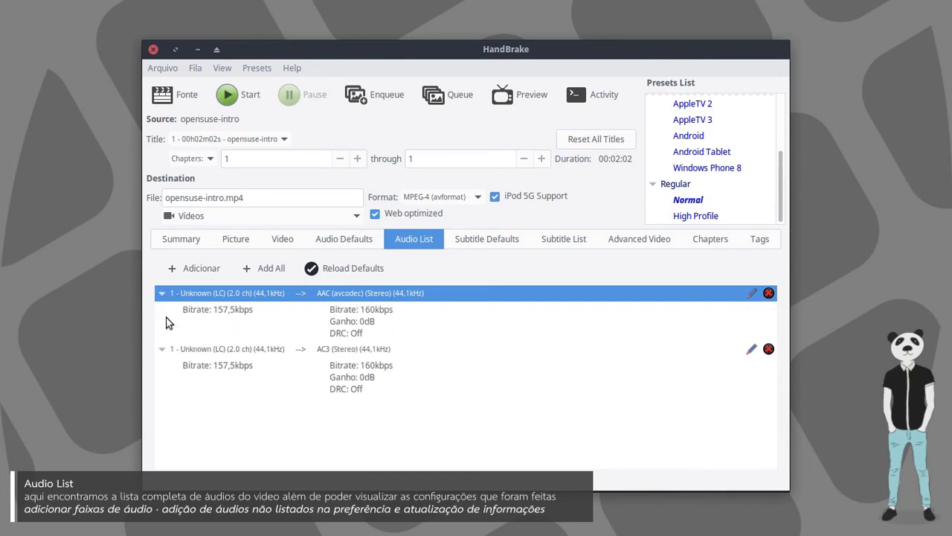
click(325, 270)
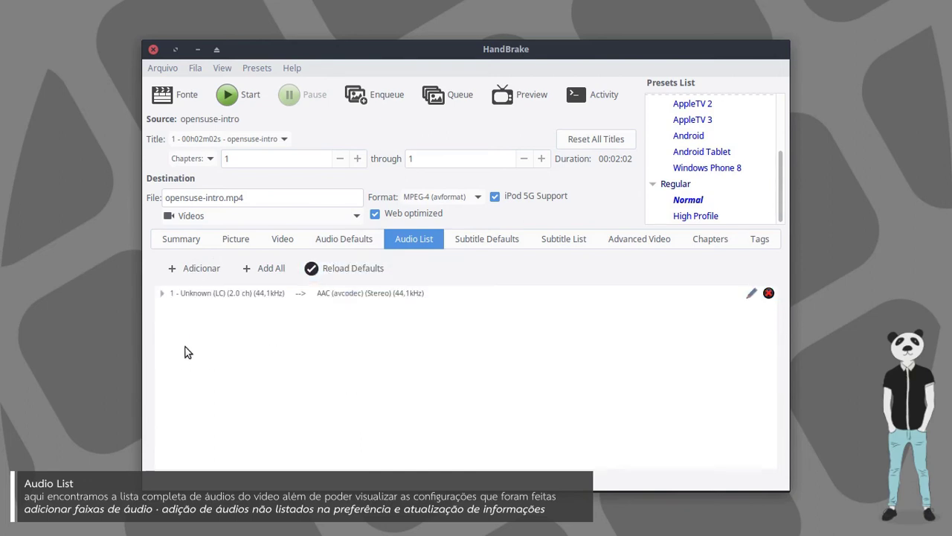
click(161, 293)
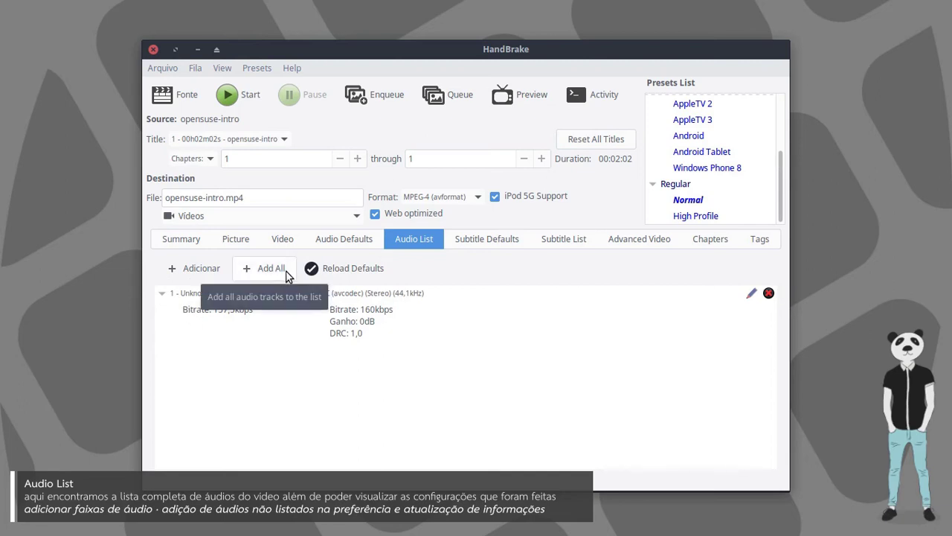
click(287, 273)
click(176, 295)
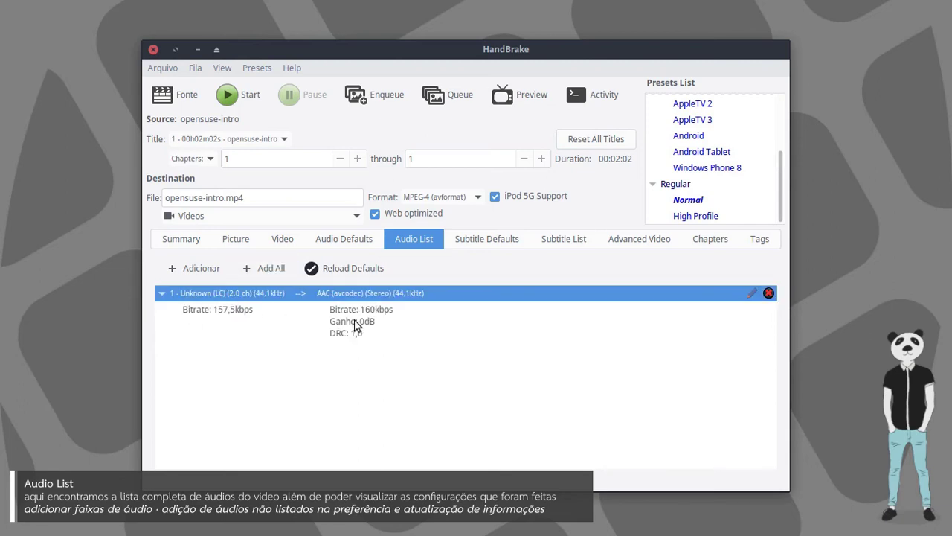
- Set the subtitle selection behavior to First Track Matching Selected Languages
click(452, 239)
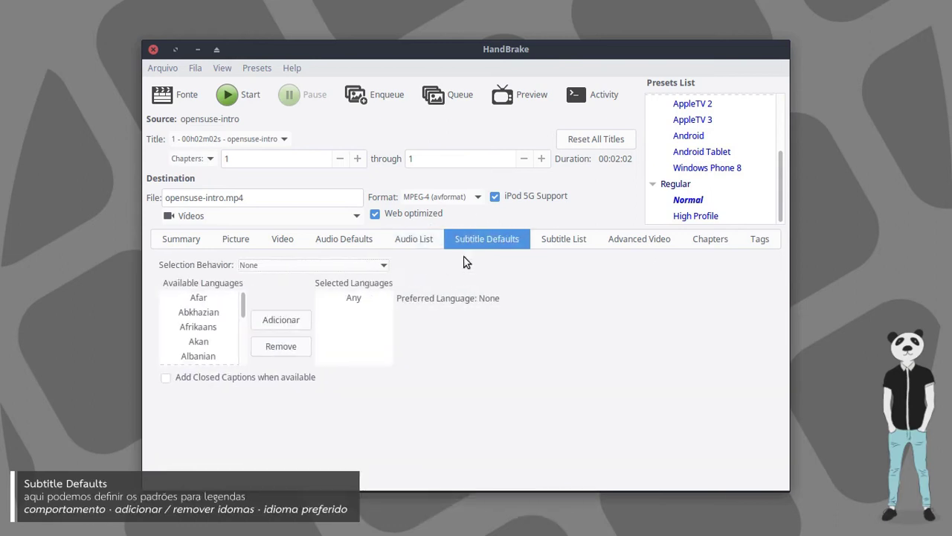
click(271, 265)
click(335, 284)
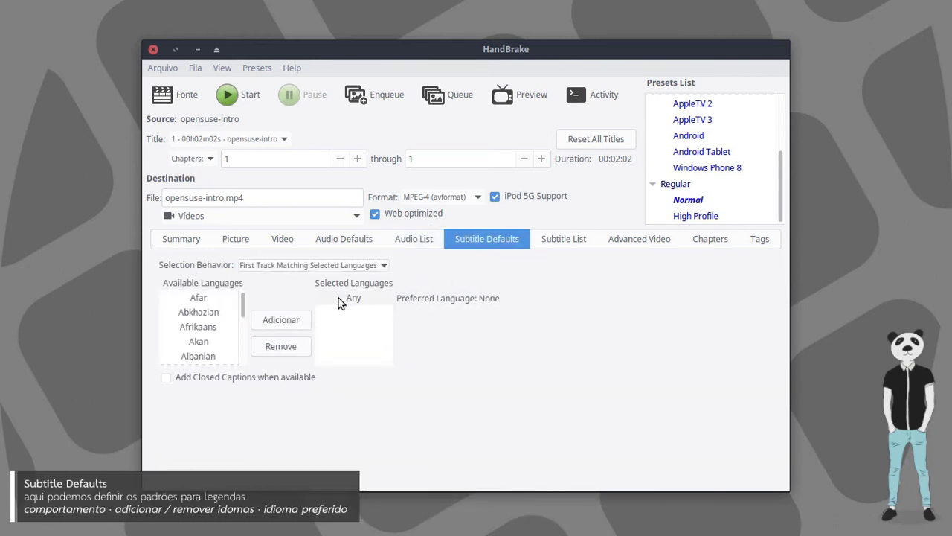
- Add Portugues to the selected subtitle languages and select it in that list
scroll(245, 312, down, 9)
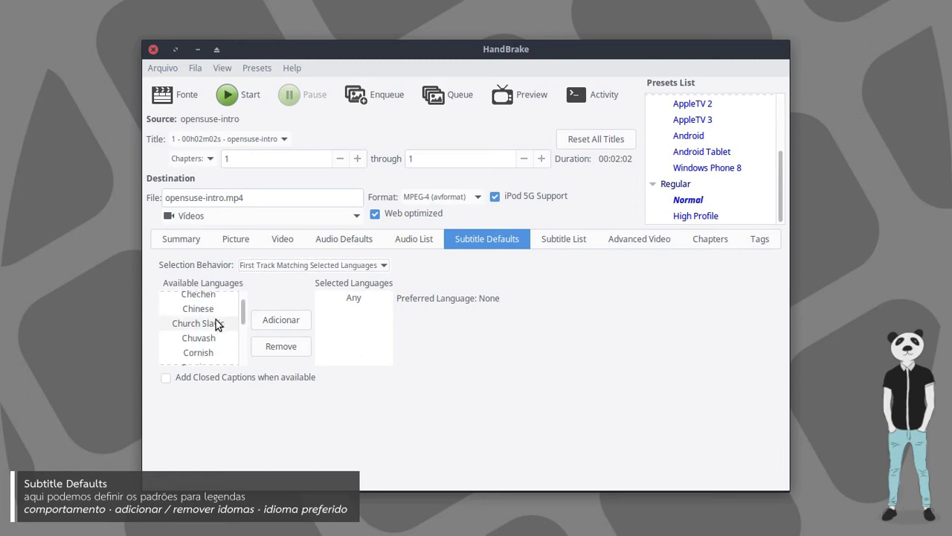
click(215, 323)
scroll(217, 324, down, 12)
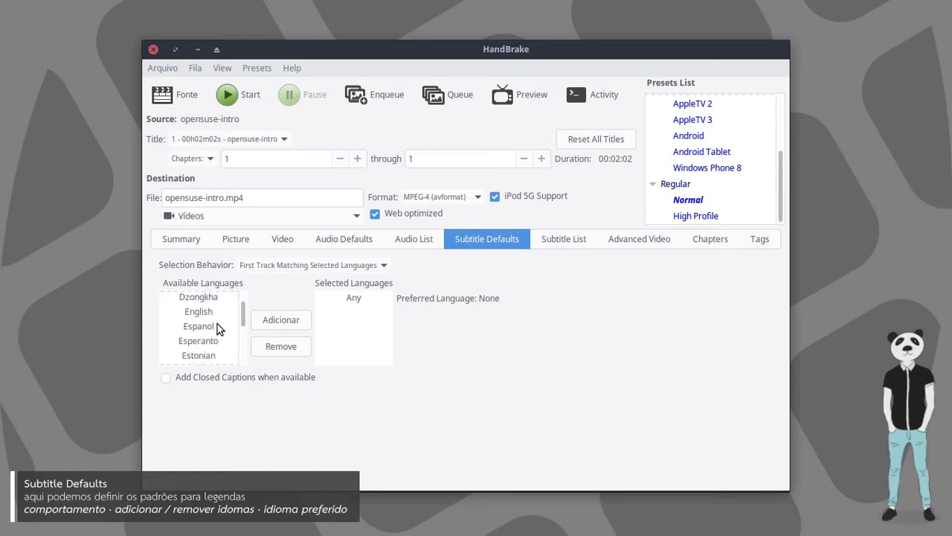
scroll(217, 335, down, 10)
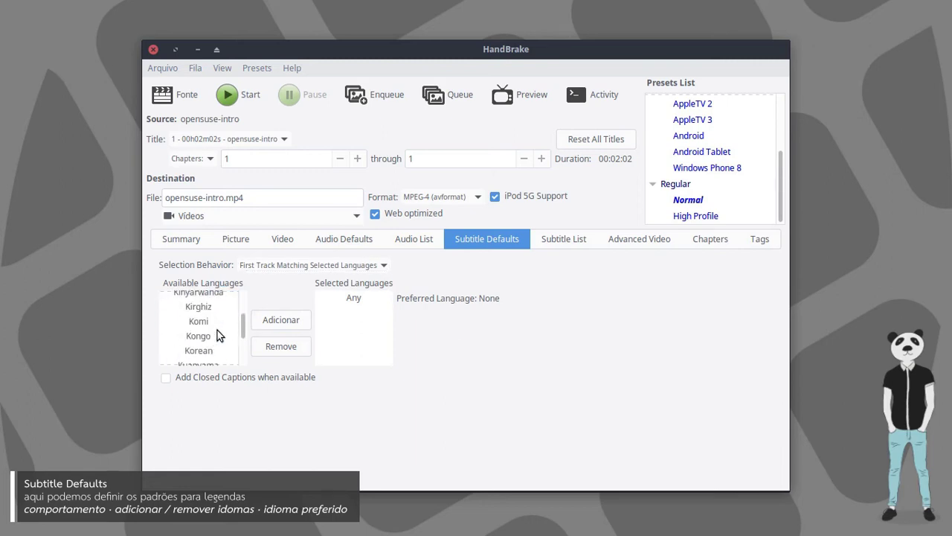
scroll(217, 334, down, 10)
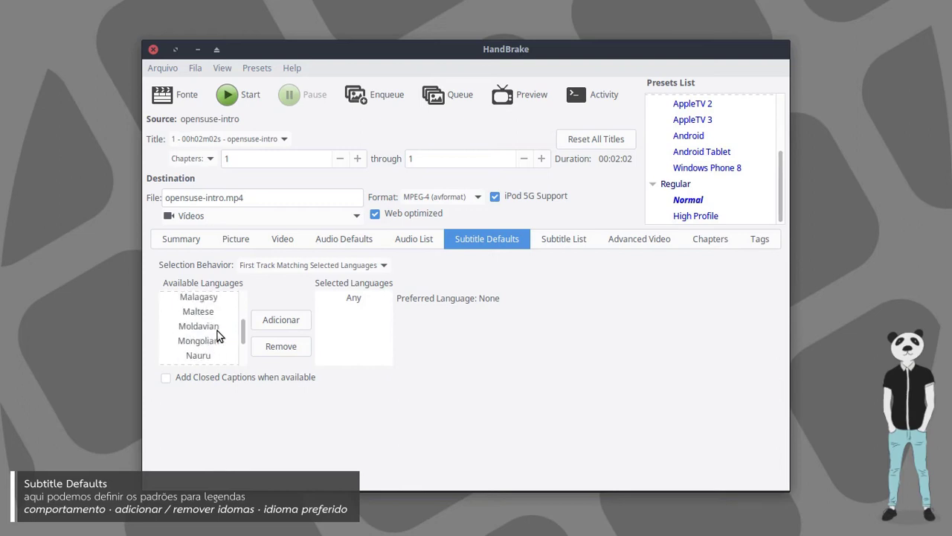
scroll(217, 335, down, 2)
scroll(217, 336, down, 1)
click(215, 347)
click(290, 324)
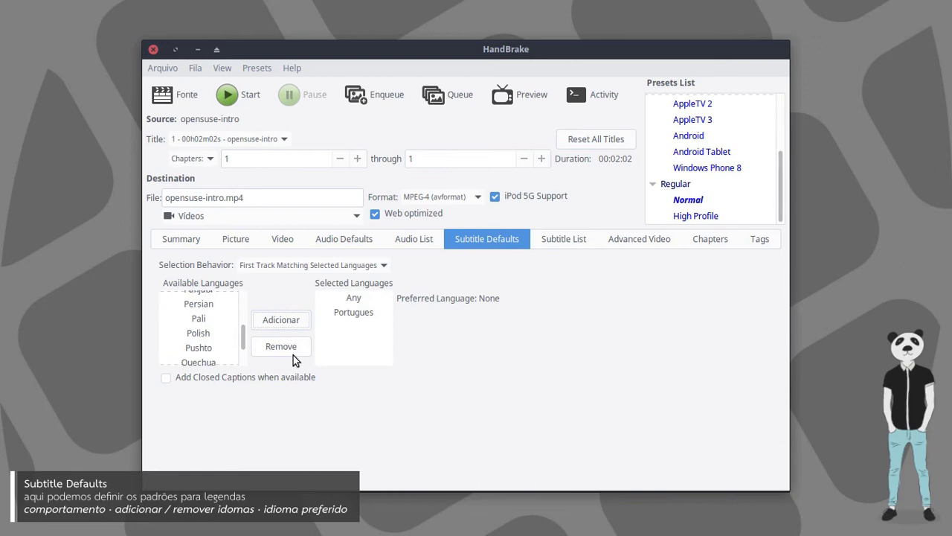
drag(356, 299, 368, 314)
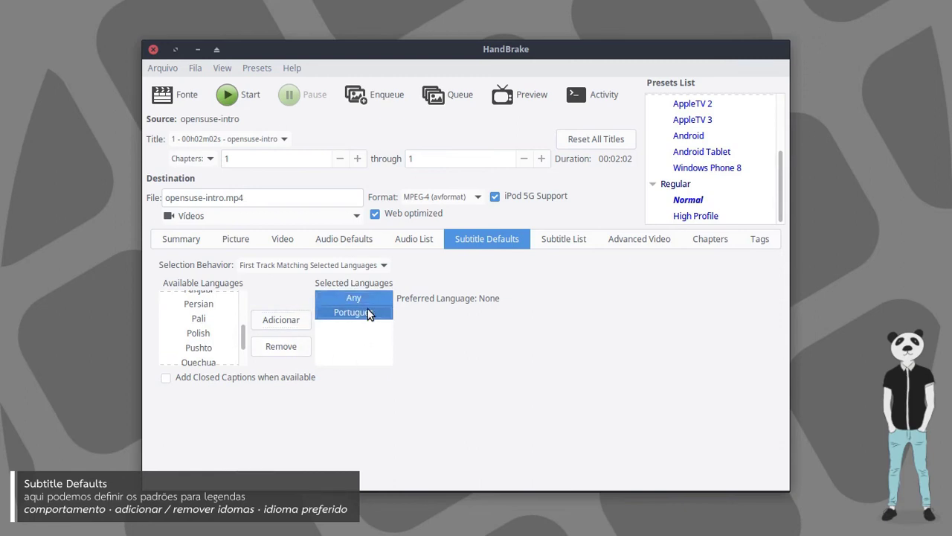
click(368, 312)
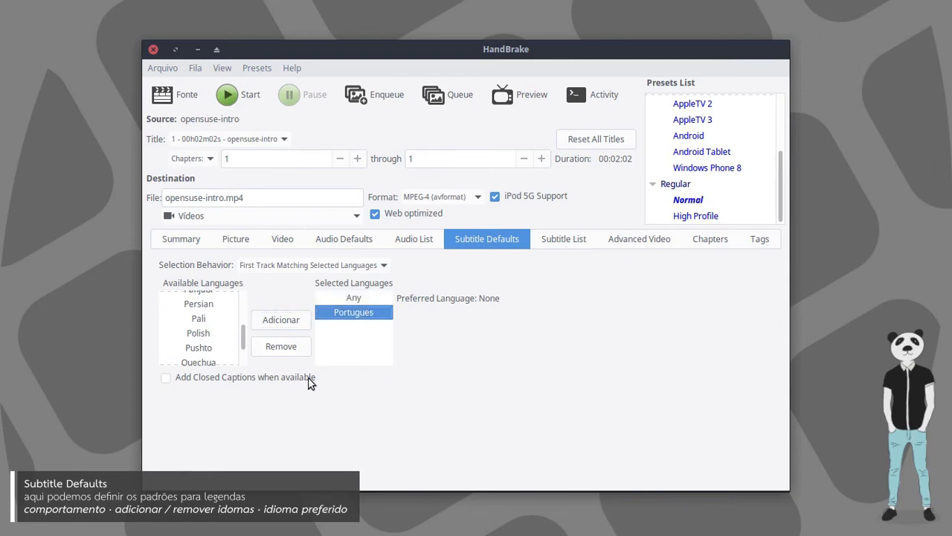
- Add all subtitle tracks to the subtitle list and reload its defaults
click(585, 246)
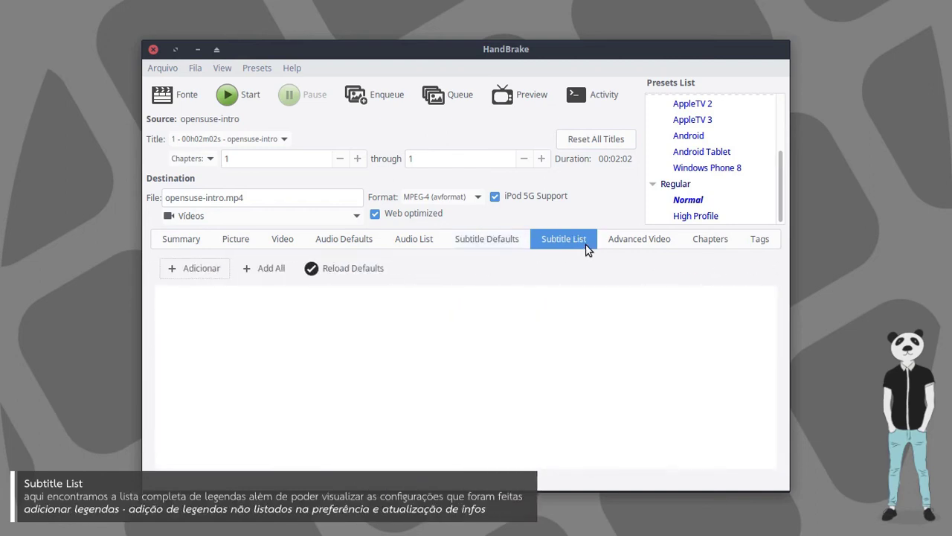
click(259, 269)
click(324, 269)
- Review the advanced video options and the chapter markers of the title
click(609, 241)
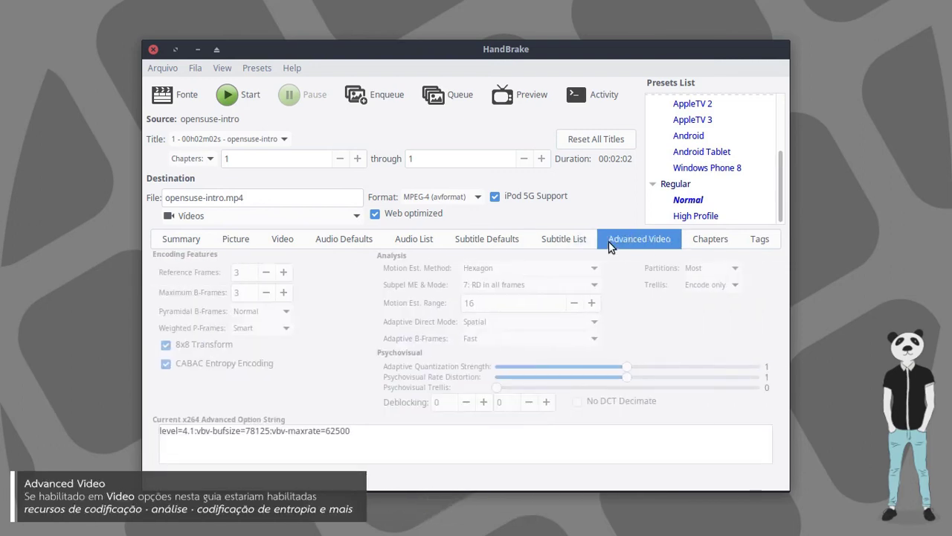
click(693, 240)
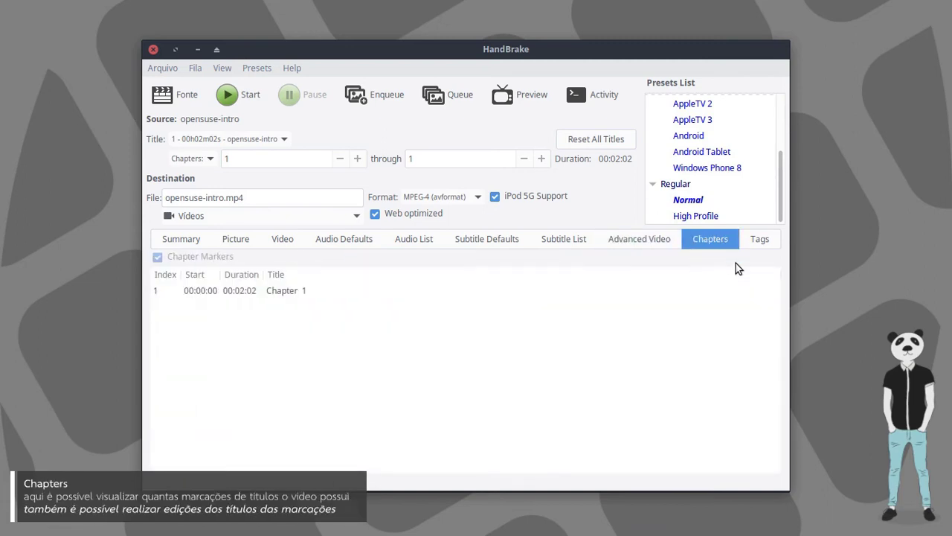
- Fill in the tags: actors and director "Taverna Linux", release date "Today", genre "Review" and description "Review HandBrake"
click(759, 240)
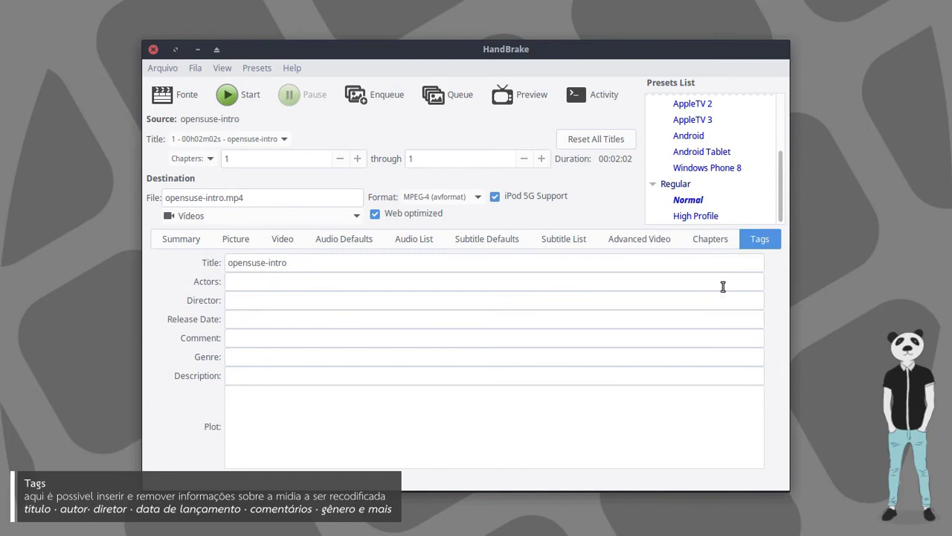
click(298, 280)
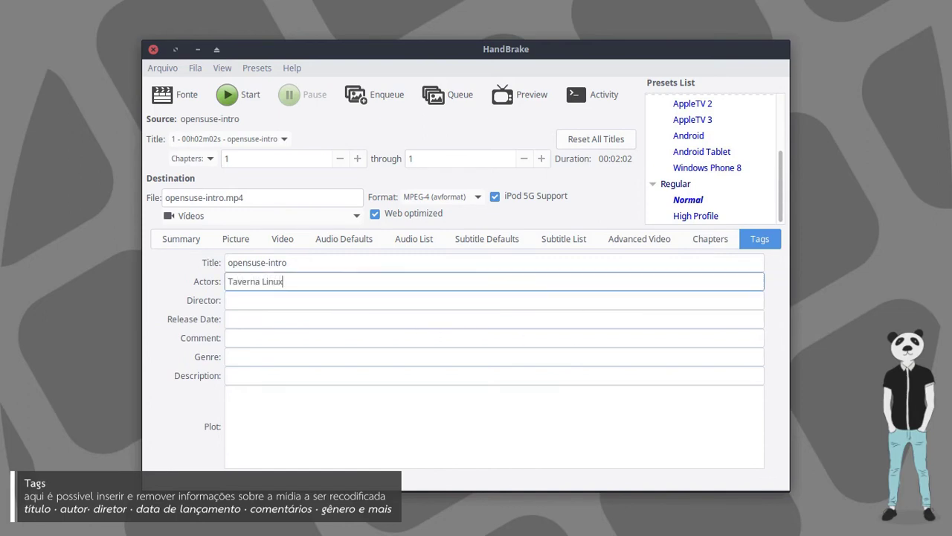
click(322, 301)
text(Taverna Linux)
click(256, 322)
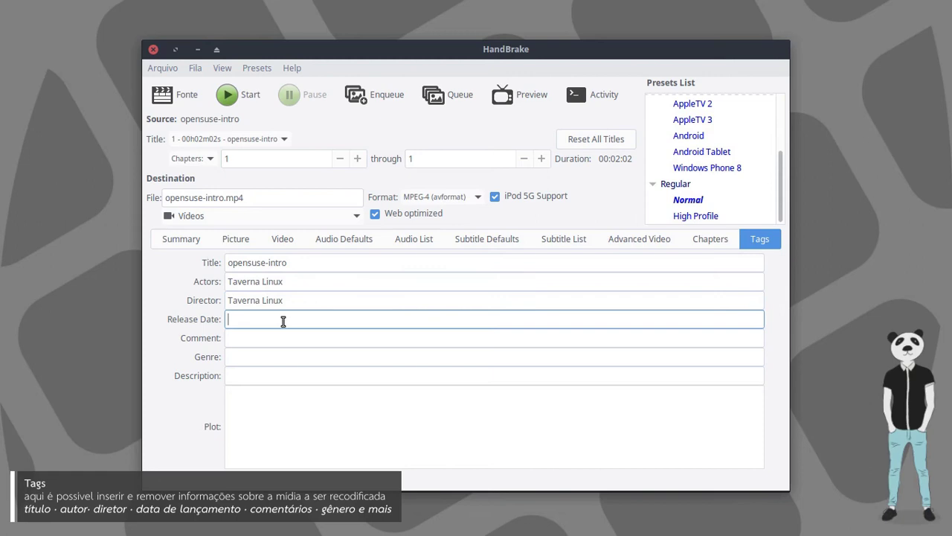
click(283, 339)
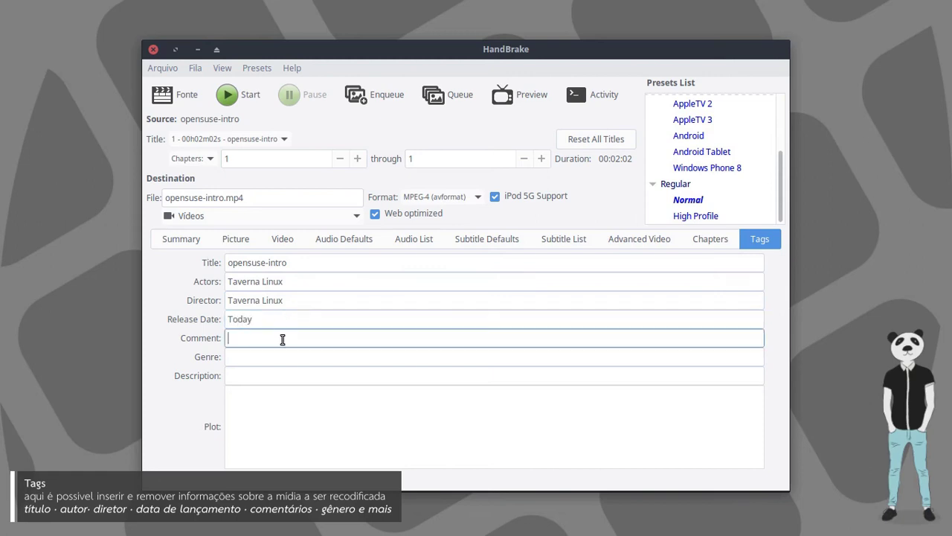
click(282, 356)
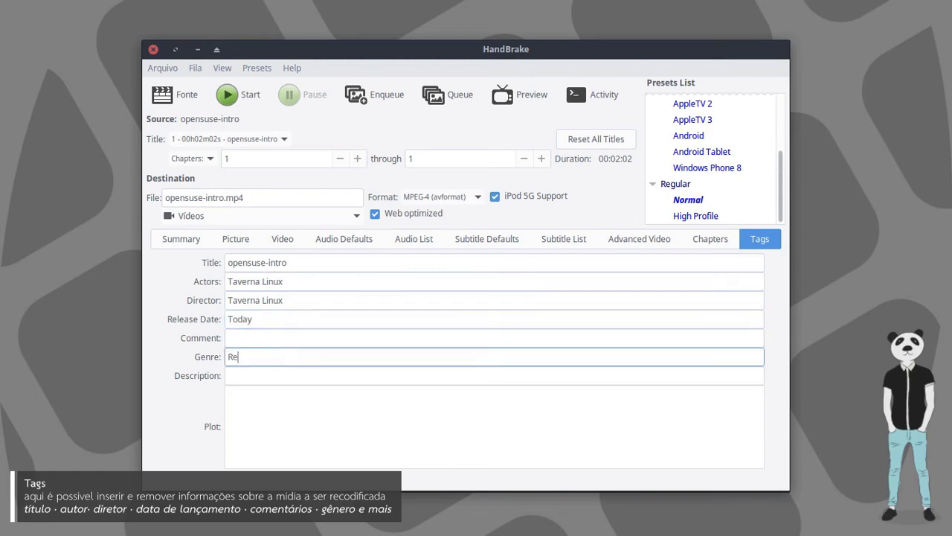
click(275, 377)
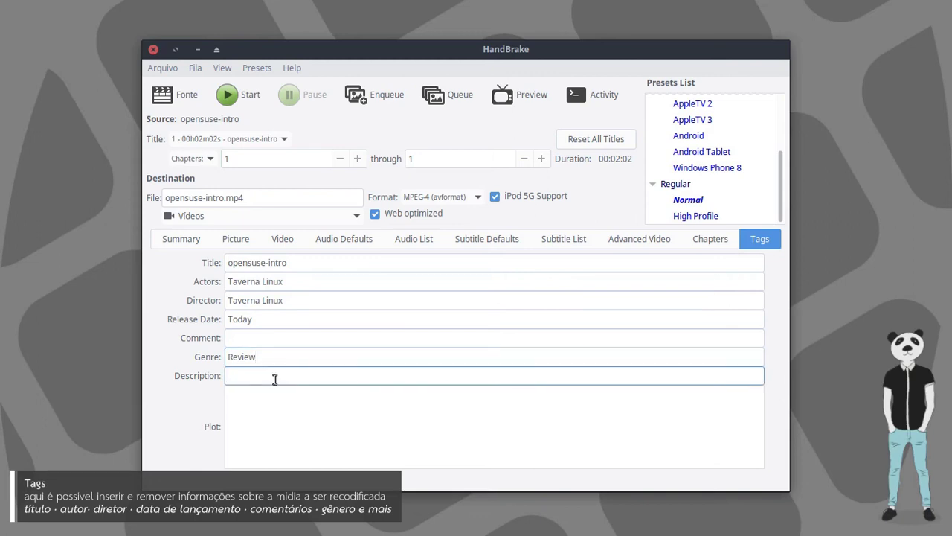
text(Review HandBrake)
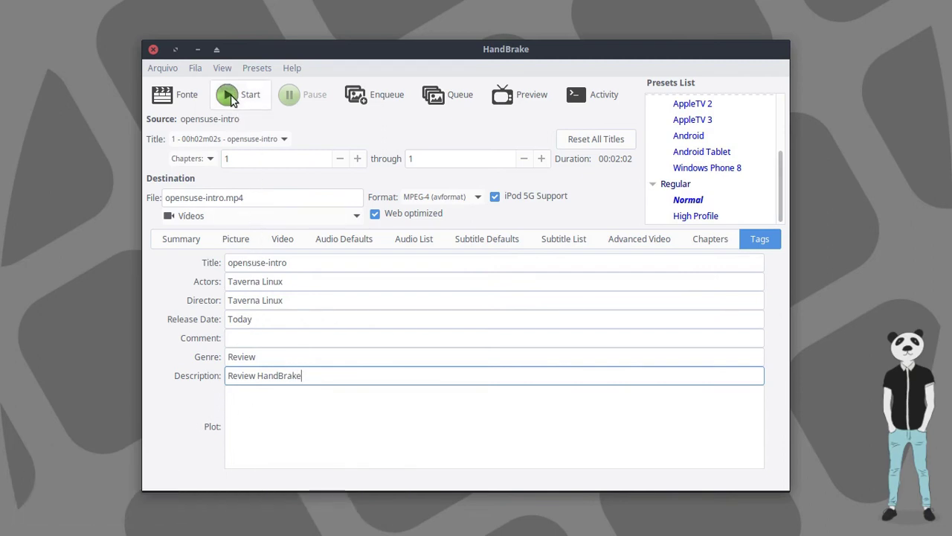
- Start encoding opensuse-intro.mp4 with the configured settings
click(250, 95)
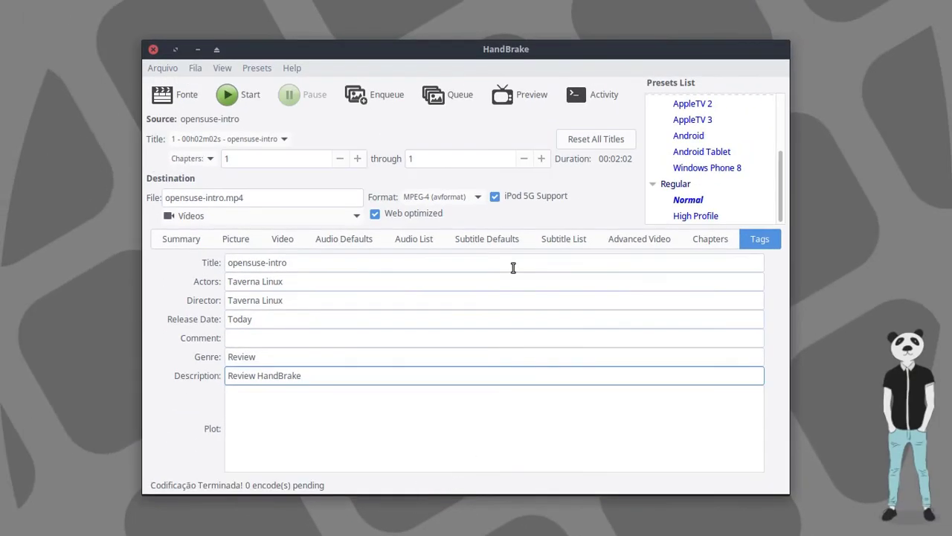
- Open the encoded opensuse-intro.mp4 from the Vídeos folder in VLC and view it briefly in full screen
click(570, 20)
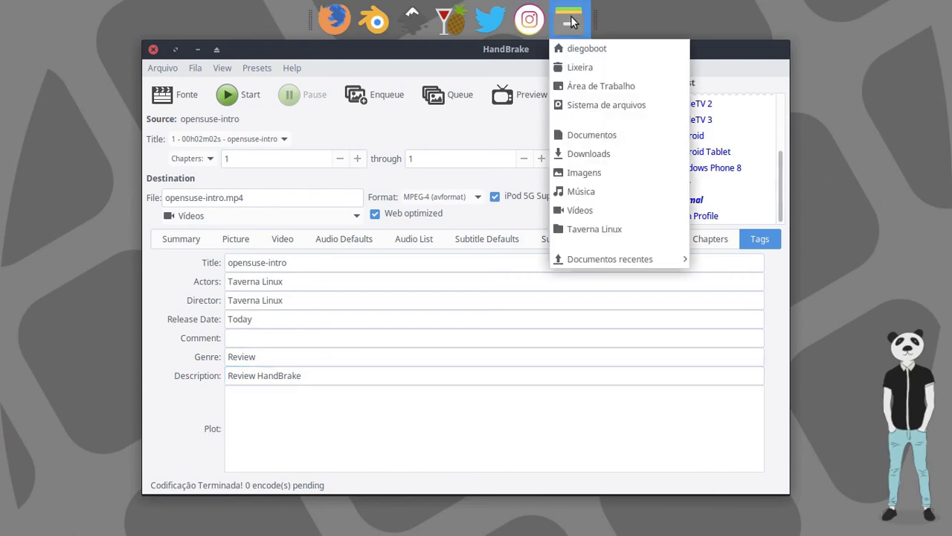
click(592, 209)
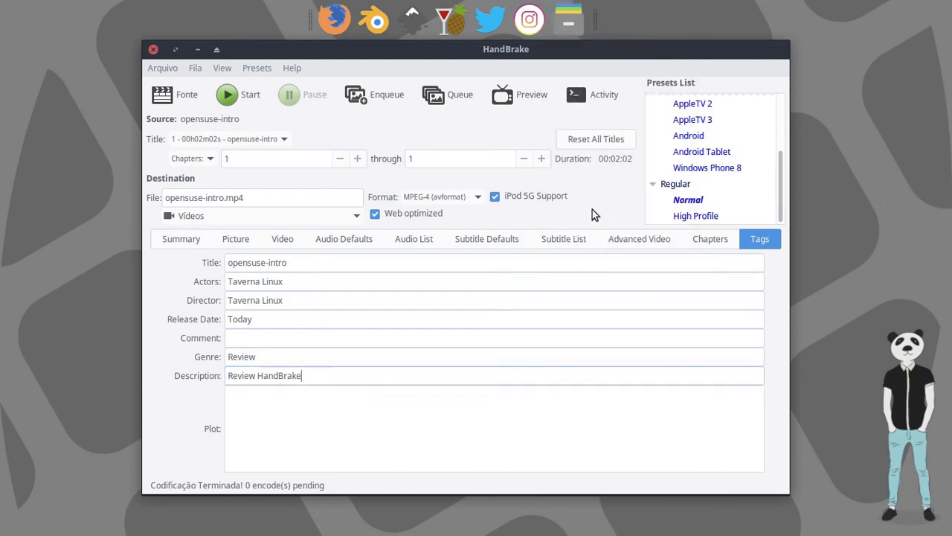
drag(585, 153, 398, 92)
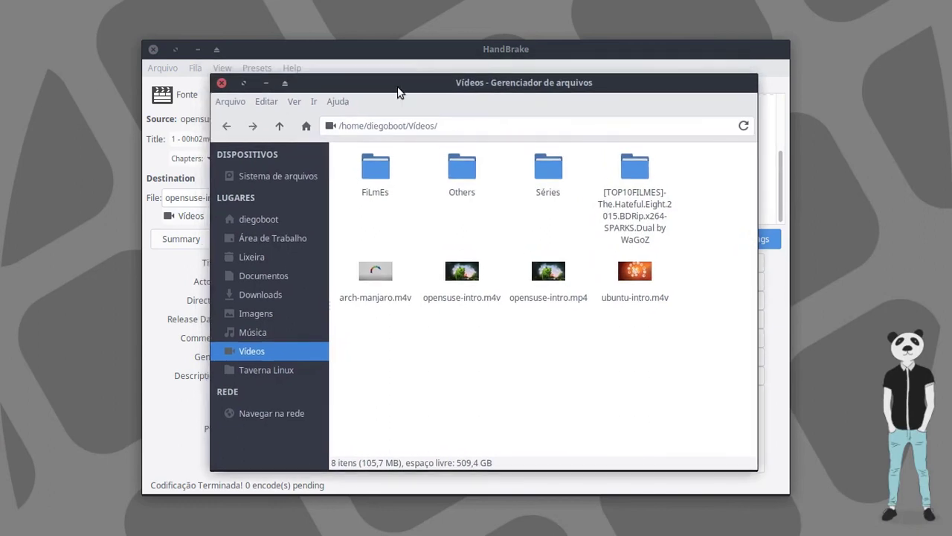
right_click(554, 273)
click(597, 15)
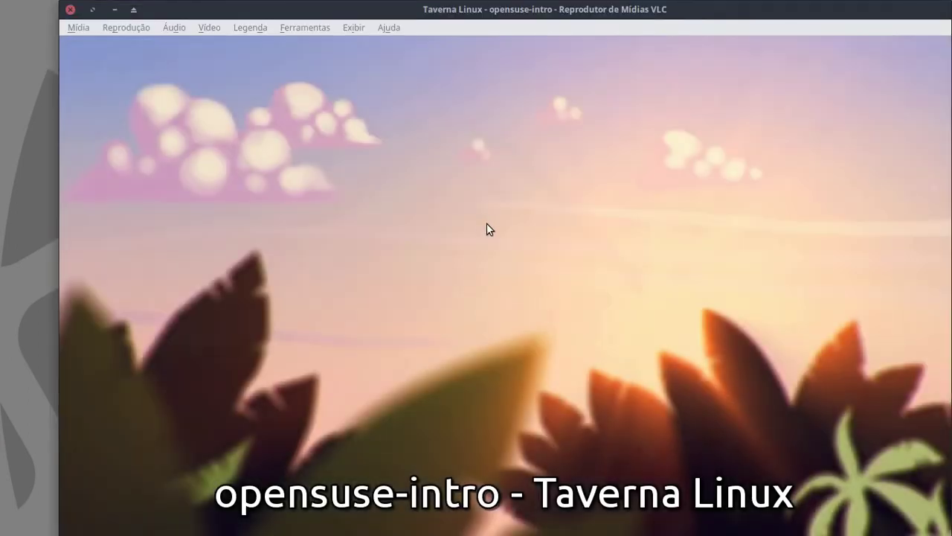
double_click(404, 198)
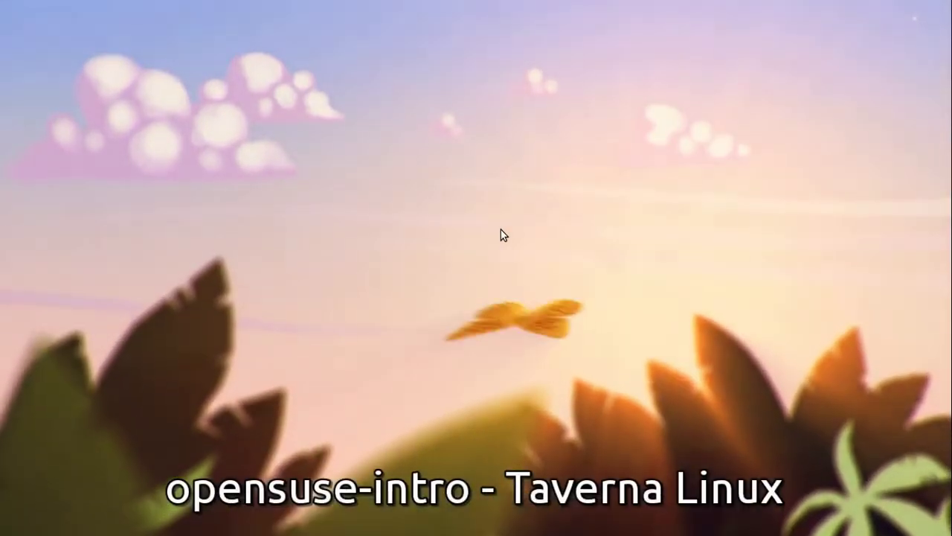
double_click(438, 228)
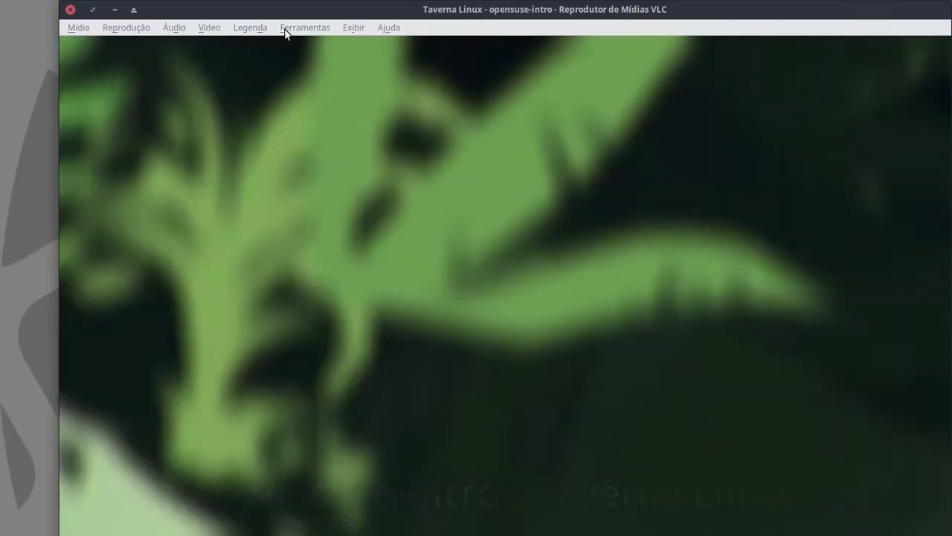
- Check the playing video's codec information and its title, artist, genre and encoded-by metadata
click(286, 29)
click(301, 102)
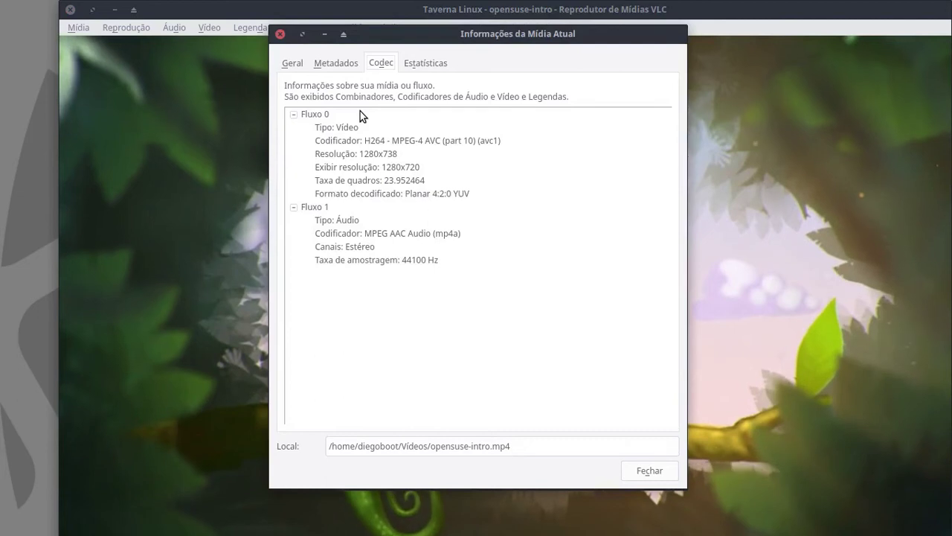
click(292, 64)
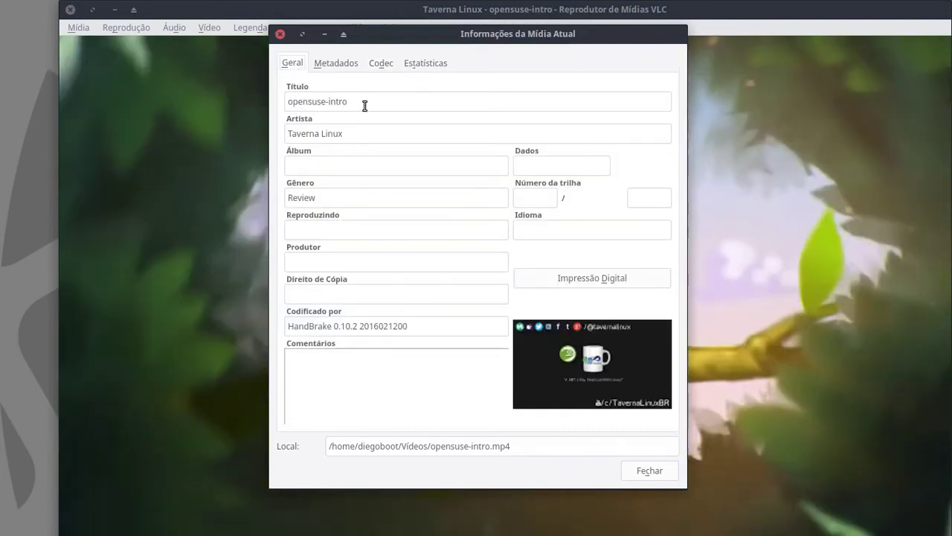
triple_click(364, 104)
drag(355, 137, 289, 136)
drag(340, 201, 290, 195)
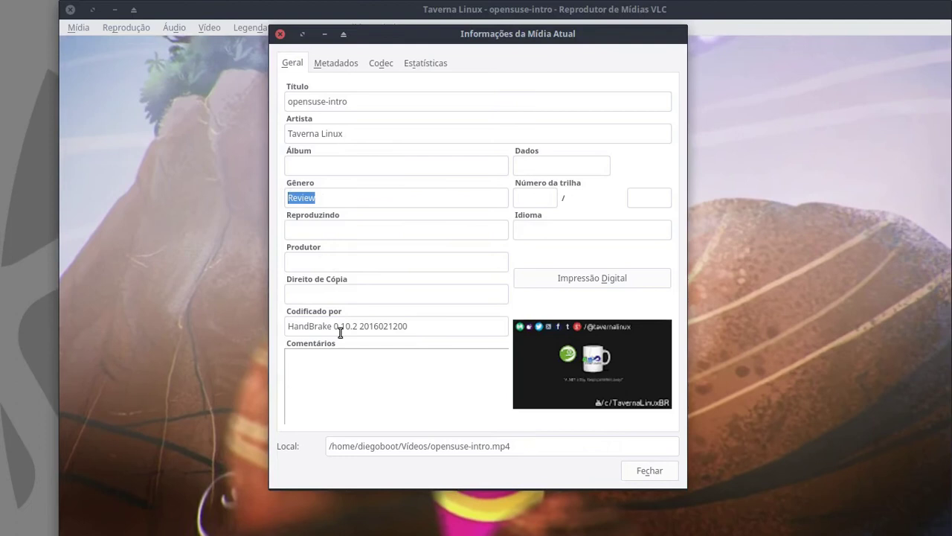
click(334, 327)
drag(411, 329, 289, 327)
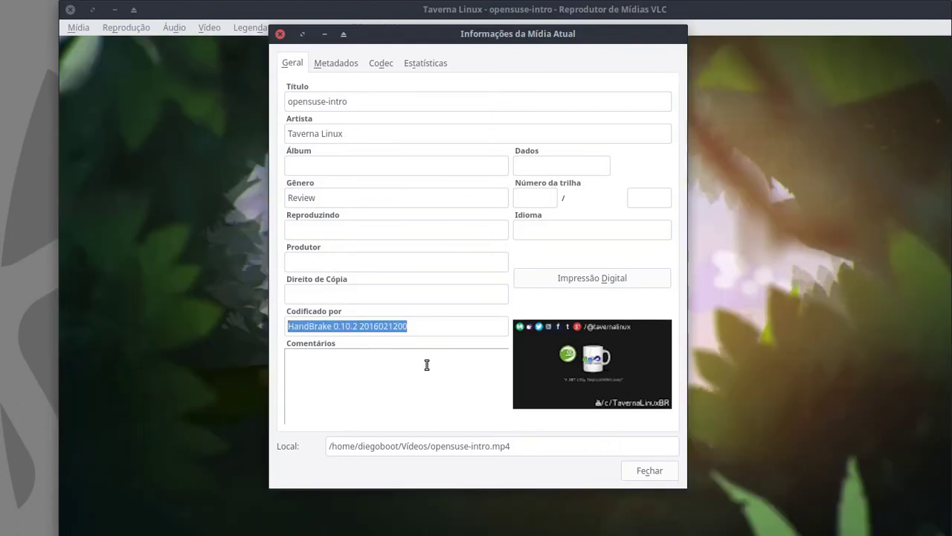
- Examine the video's additional metadata and codec stream details, then close the media information, player and file manager to return to HandBrake
click(335, 64)
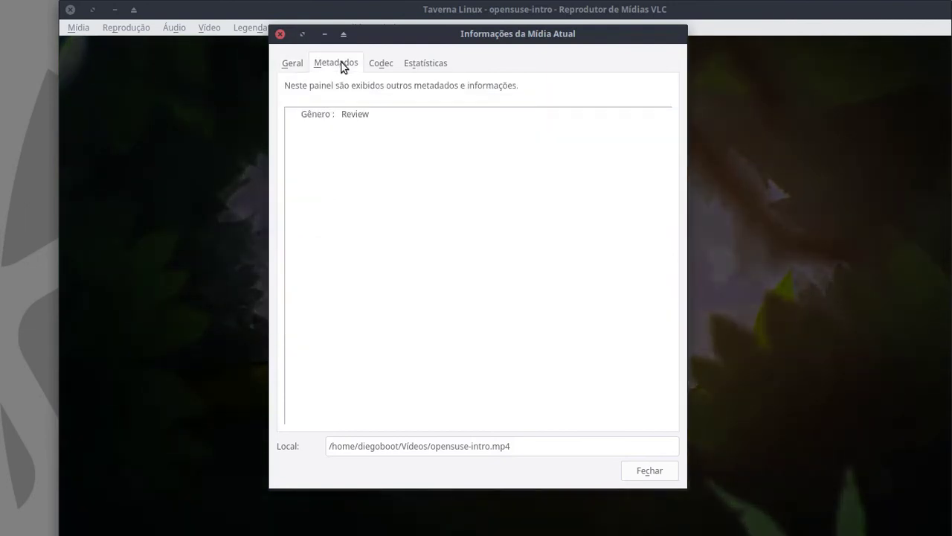
click(355, 113)
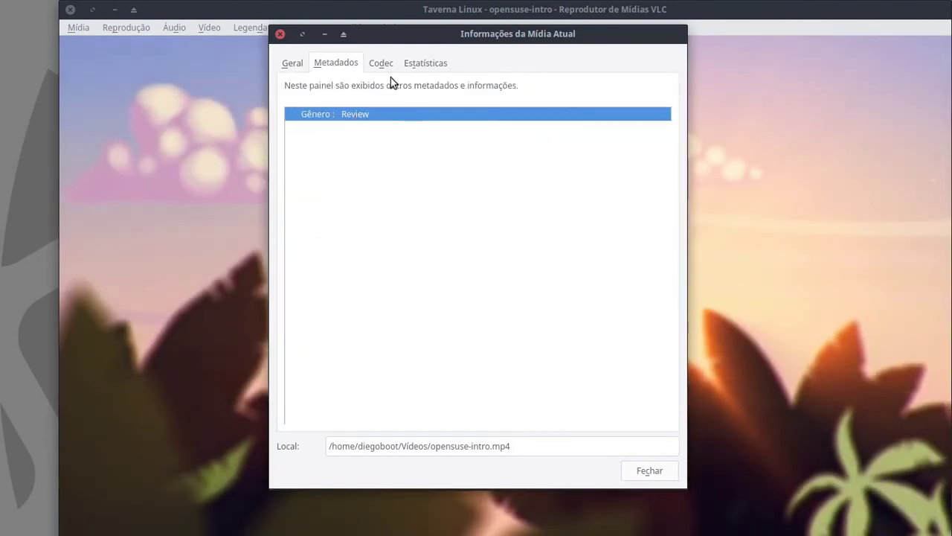
click(381, 63)
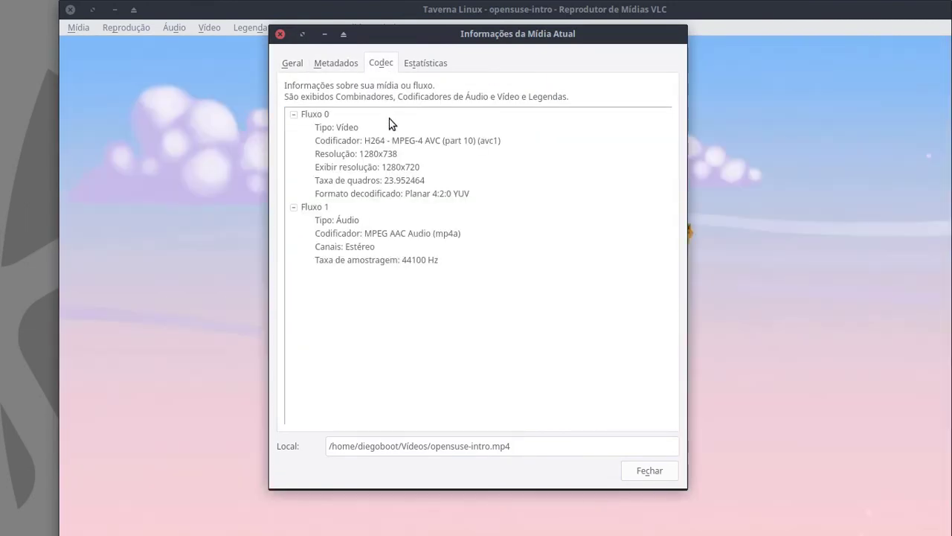
click(370, 128)
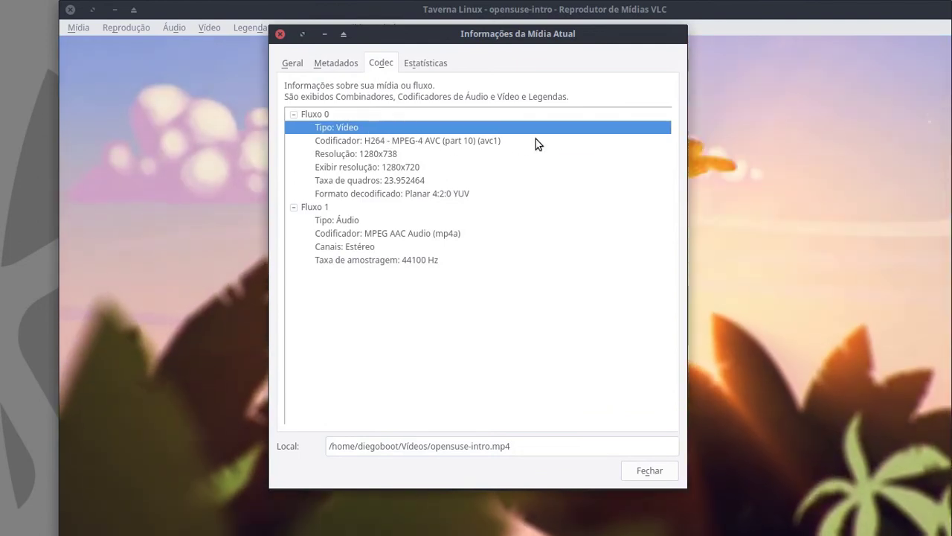
click(539, 154)
click(542, 167)
click(527, 180)
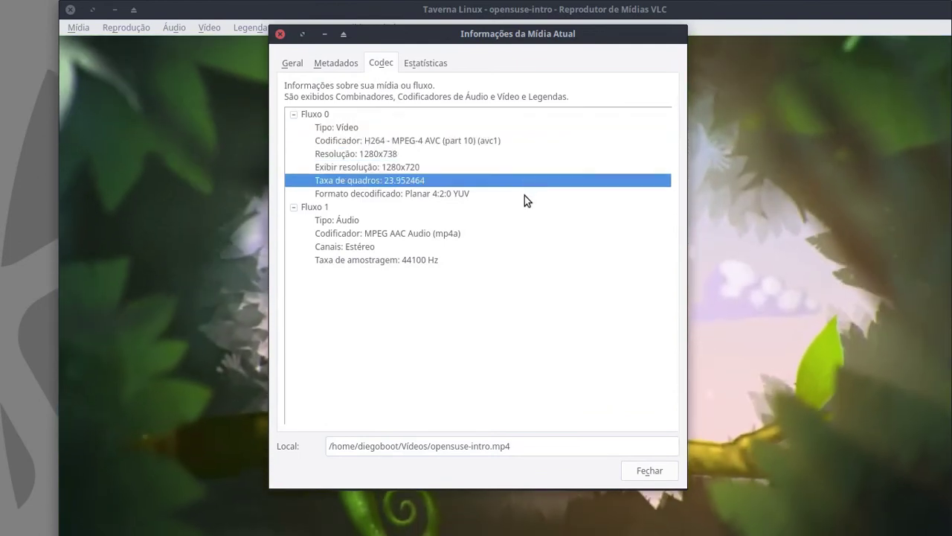
click(524, 195)
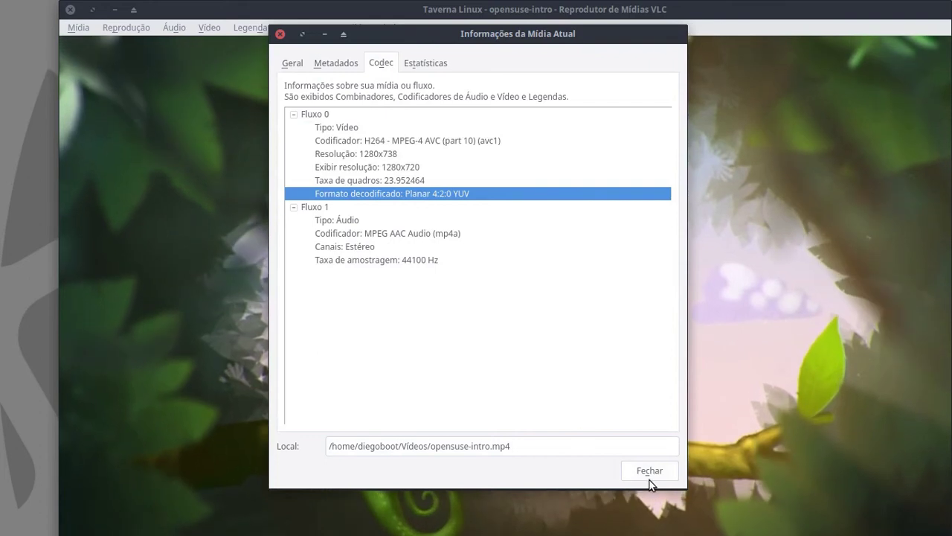
click(648, 472)
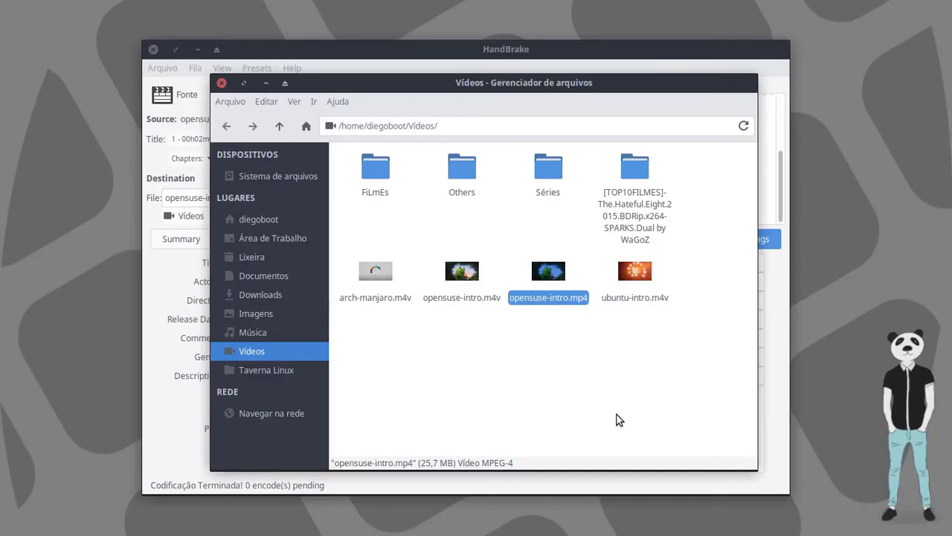
click(221, 83)
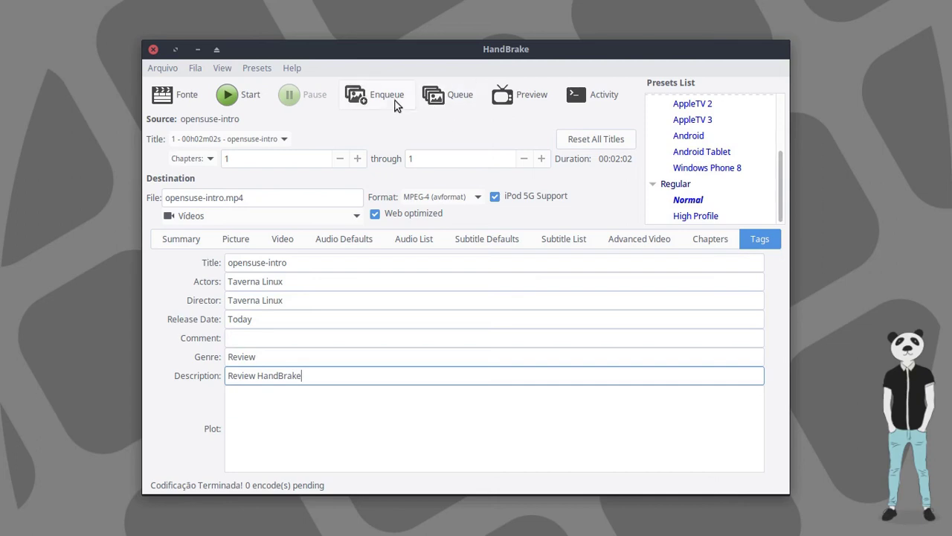
- Add the opensuse-intro.mp4 job to the queue, allowing overwriting, and remove it from the queue after viewing its details
click(434, 97)
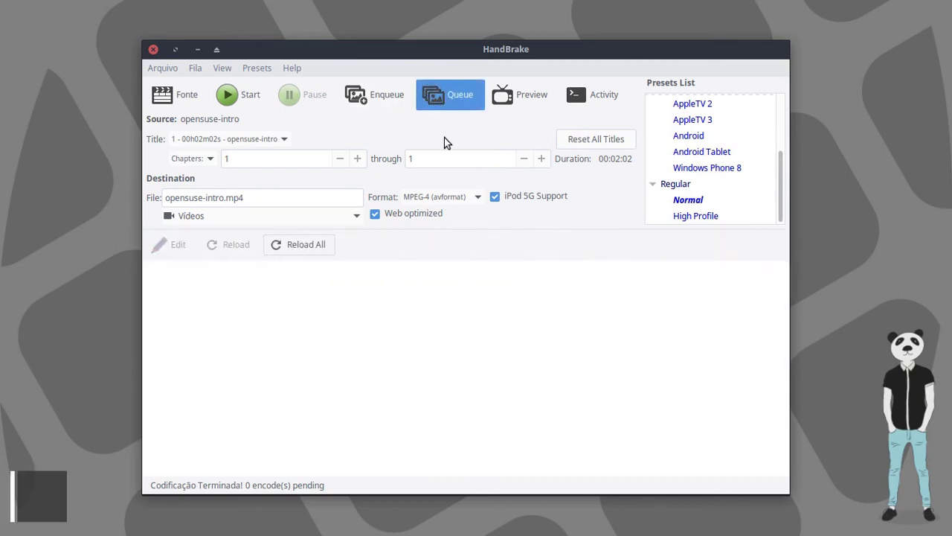
click(378, 101)
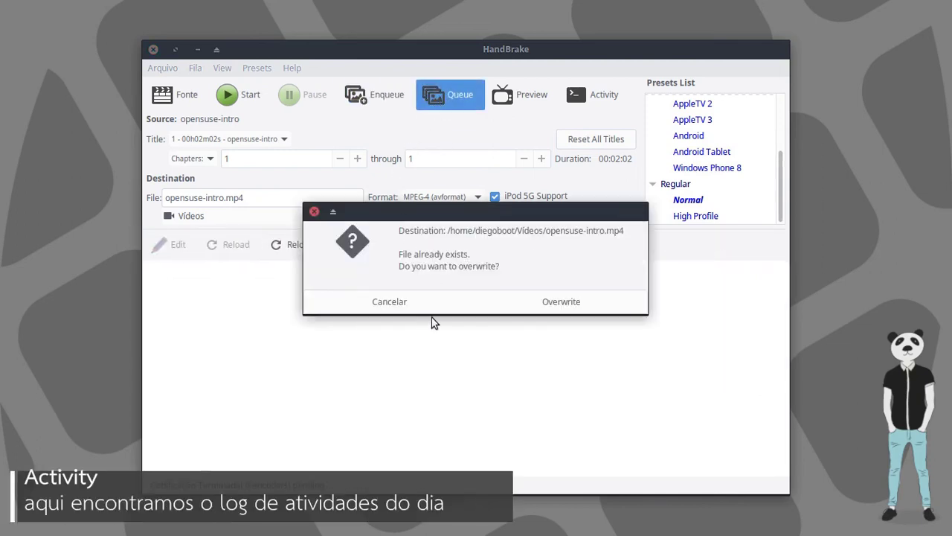
click(561, 301)
click(186, 269)
click(150, 270)
click(149, 270)
click(781, 268)
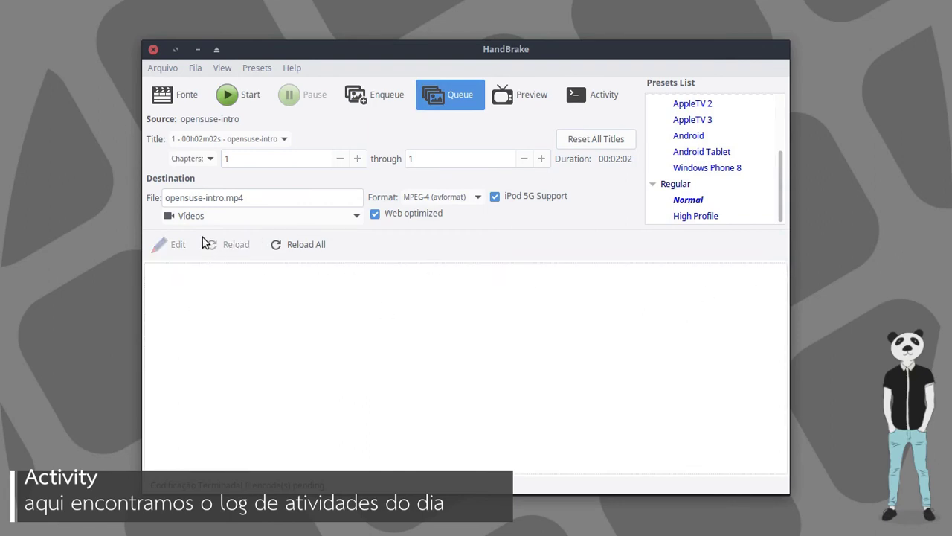
click(442, 110)
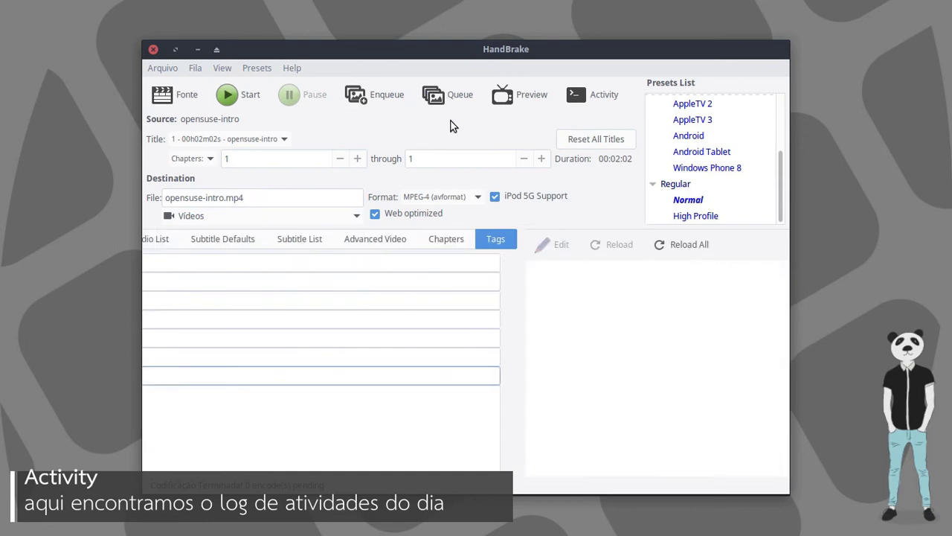
- Load arch-manjaro.mp4 from the InTrOs folder as the source and add it to the displayed encoding queue
click(450, 105)
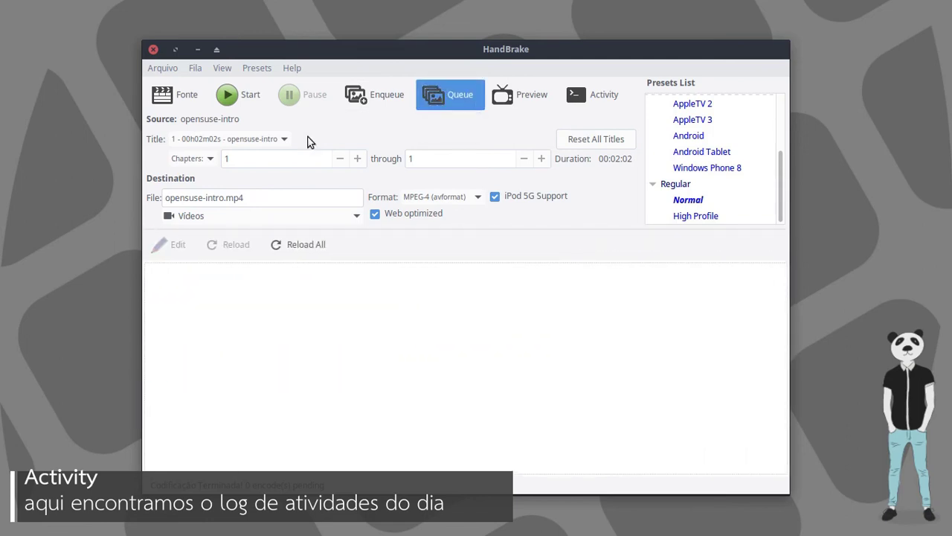
click(201, 102)
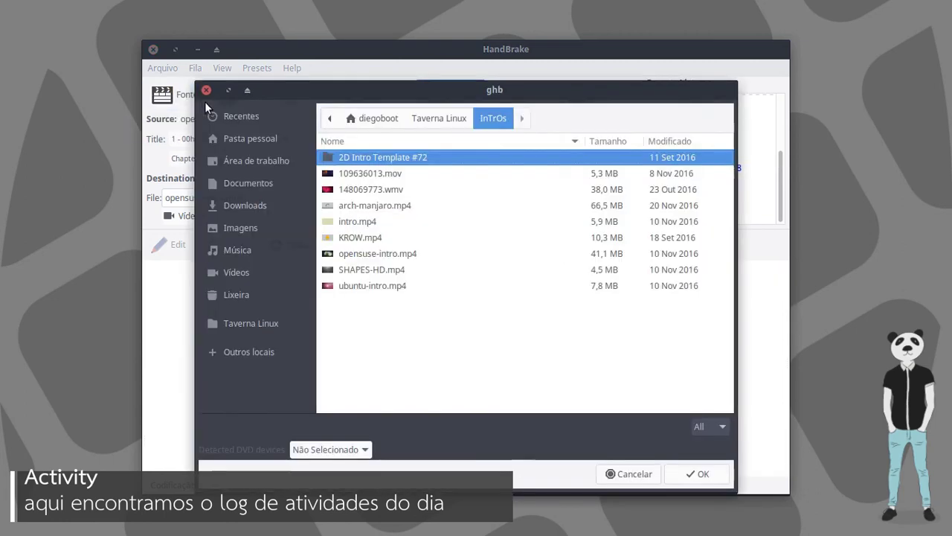
click(371, 204)
click(681, 468)
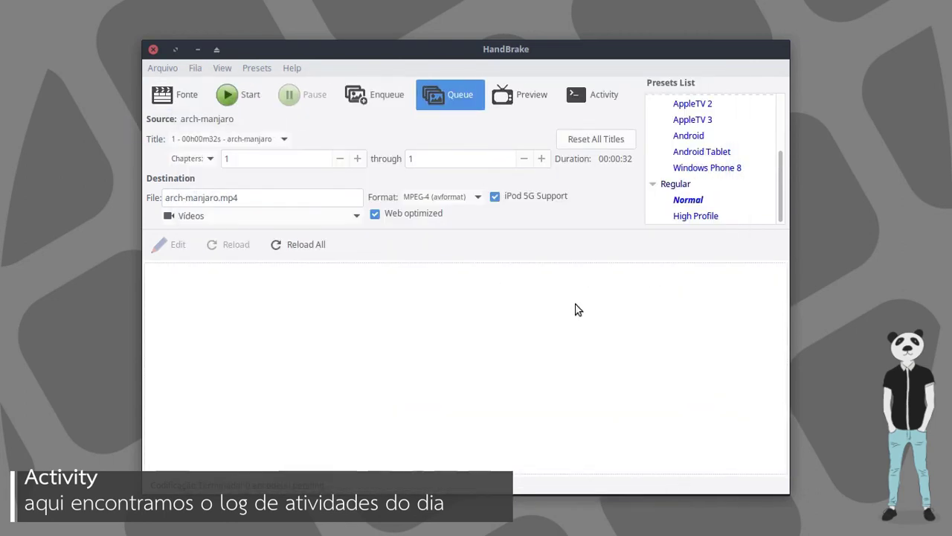
click(393, 103)
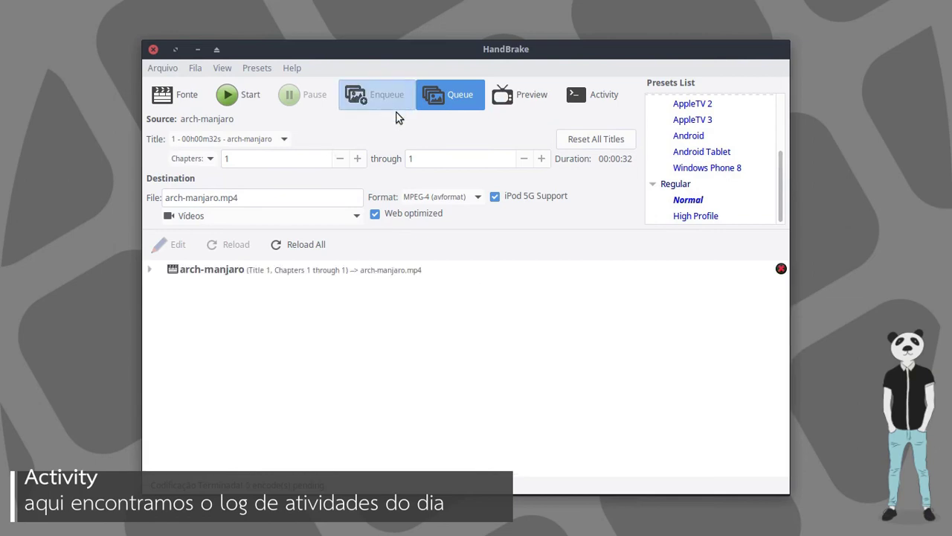
- Inspect the queued arch-manjaro job, reopen it for editing and change its output format to Matroska (avformat)
click(215, 275)
click(149, 269)
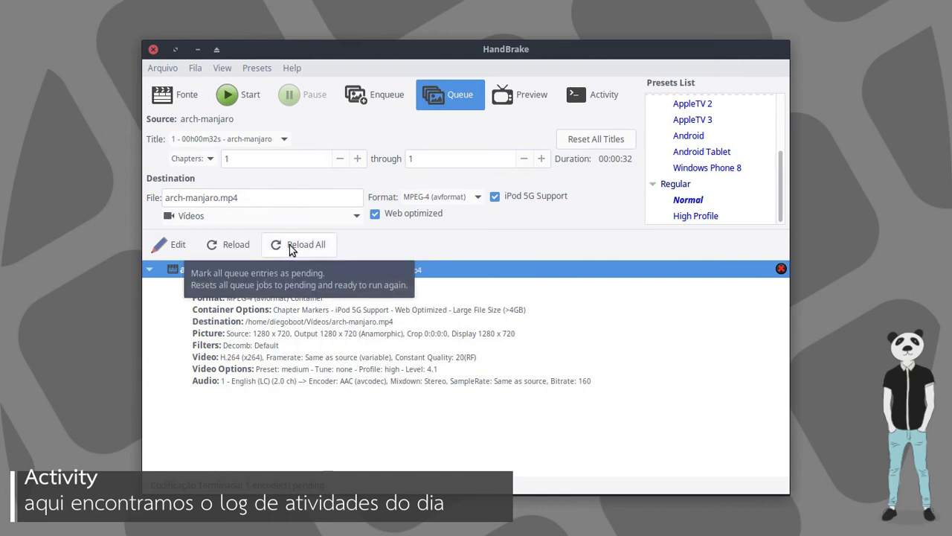
click(179, 247)
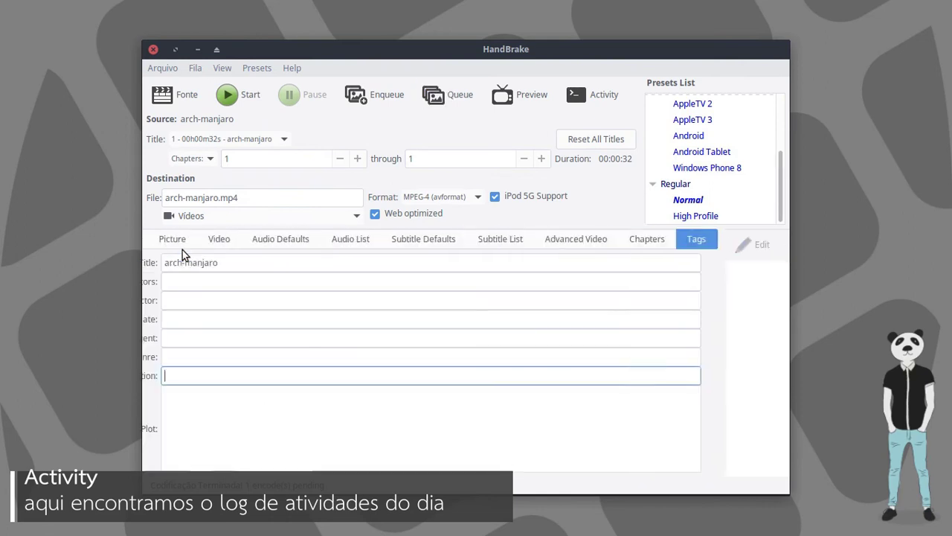
drag(299, 264, 216, 269)
click(314, 281)
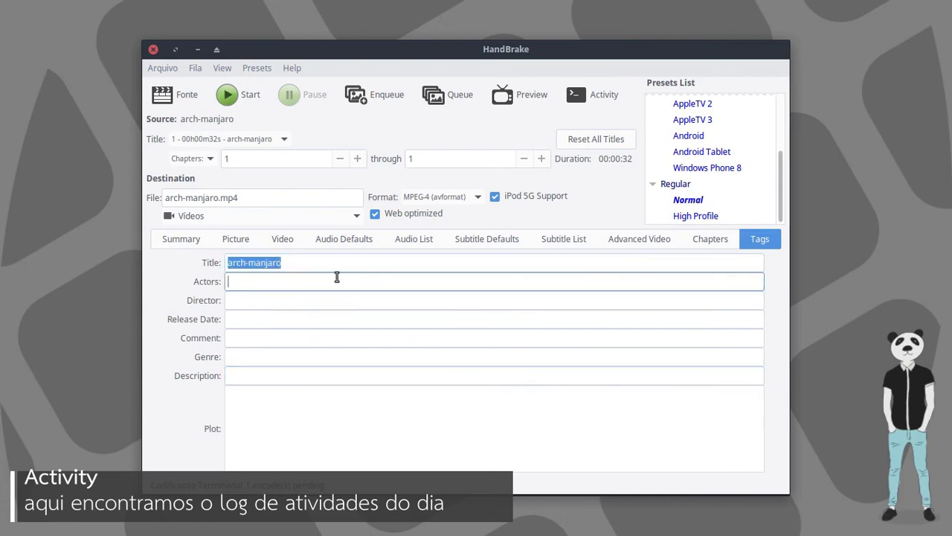
click(426, 200)
click(450, 216)
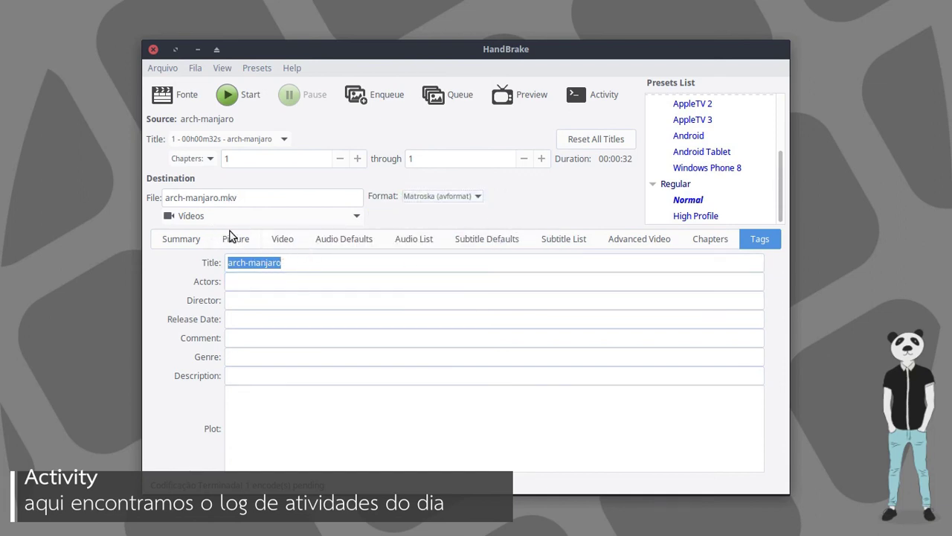
- Set the default audio encoder to Vorbis and reload the defaults for the arch-manjaro audio track
click(186, 240)
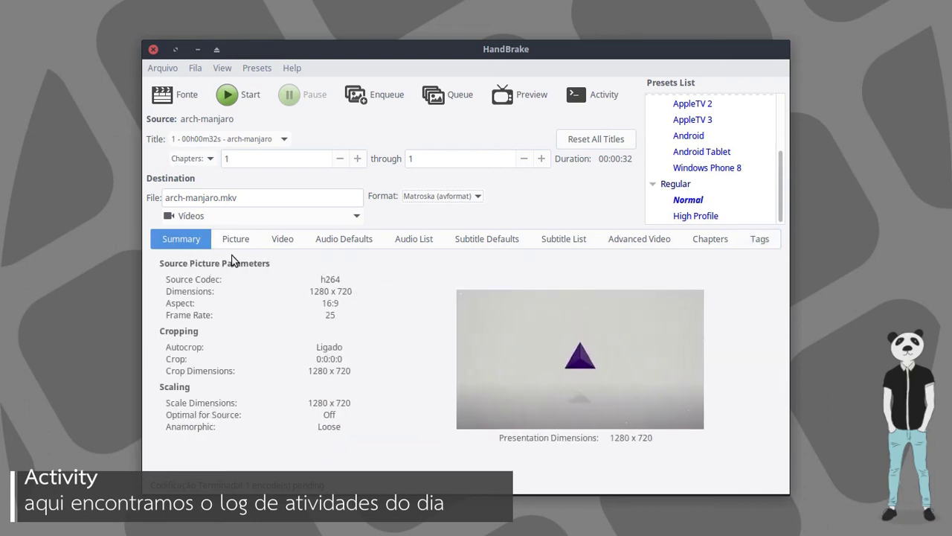
click(246, 247)
click(283, 245)
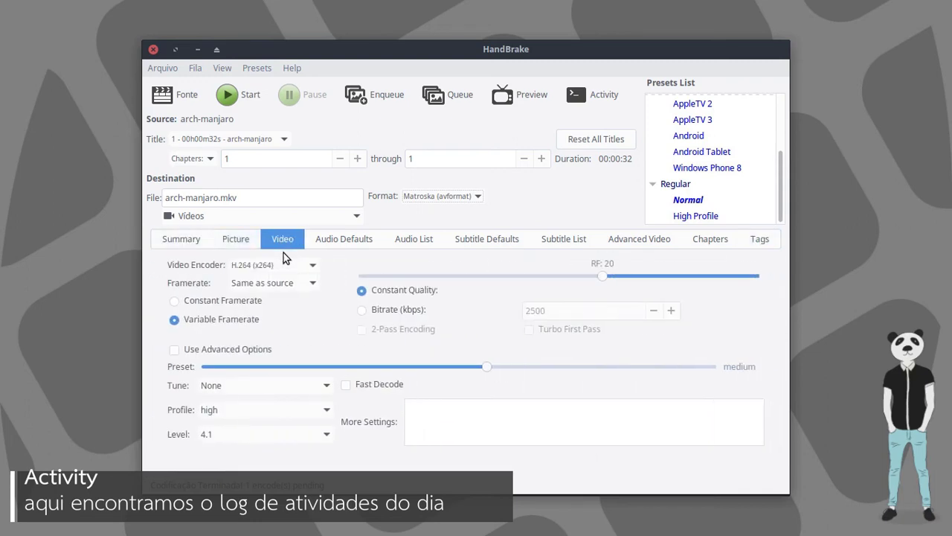
click(332, 239)
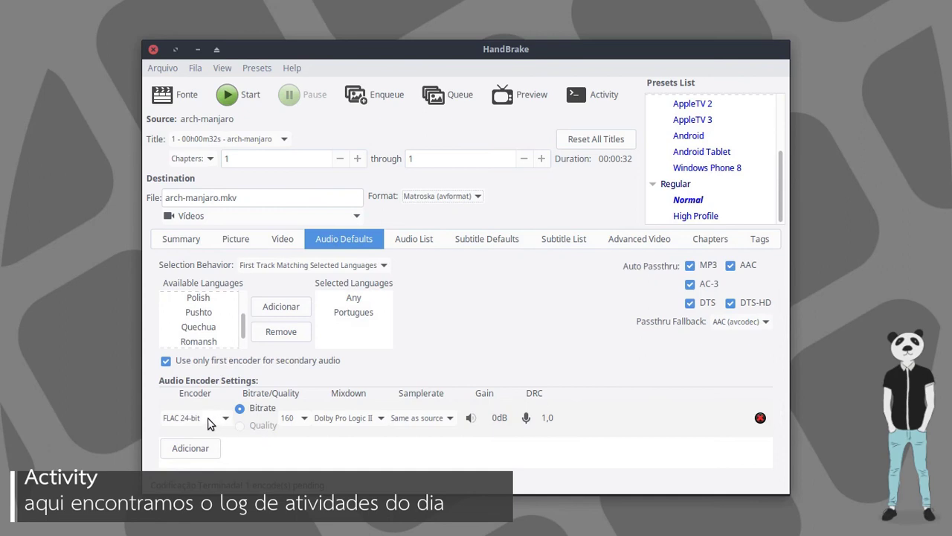
click(210, 421)
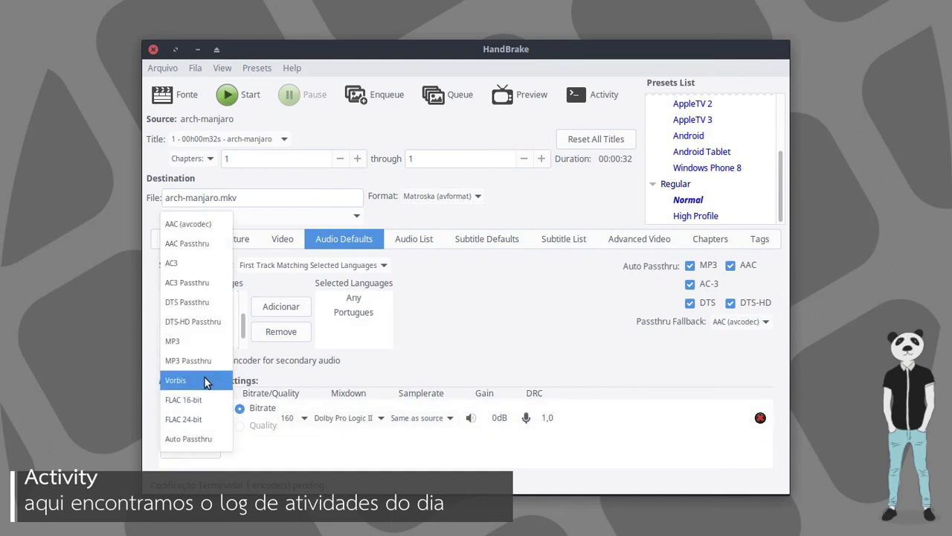
click(205, 382)
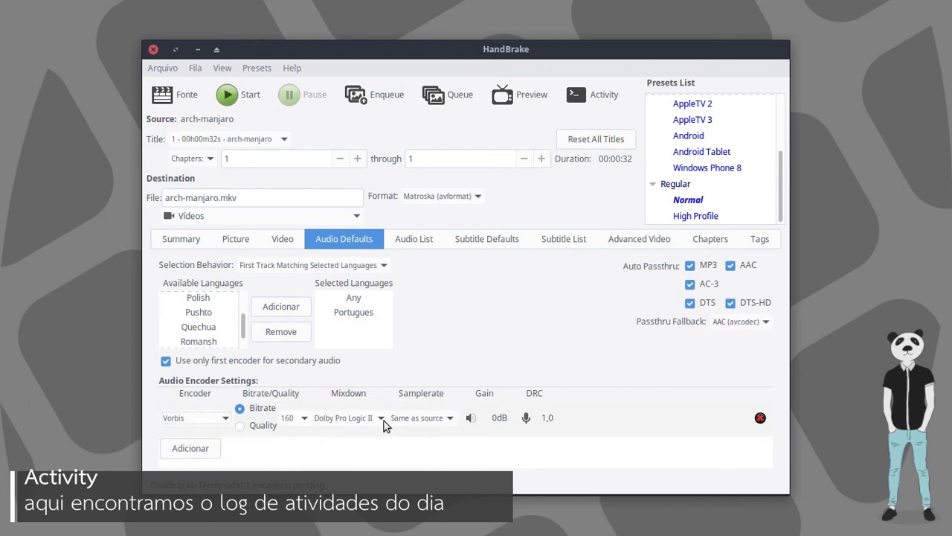
click(413, 254)
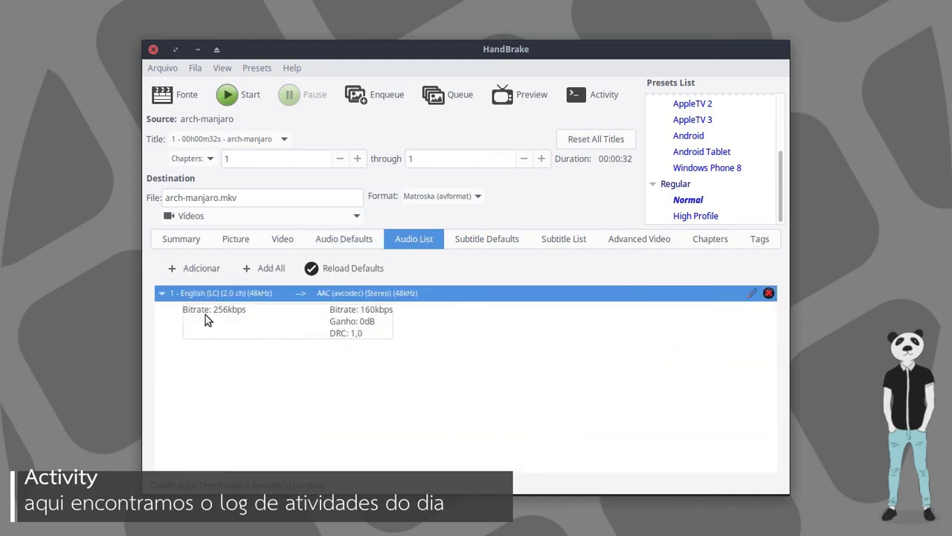
click(327, 268)
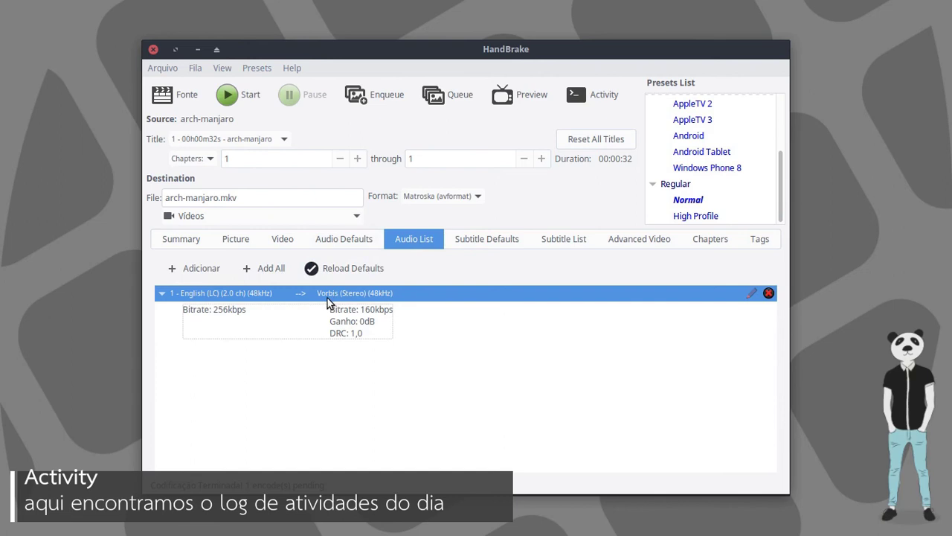
- Review the subtitle, chapter, tag and summary settings, and add the edited arch-manjaro.mkv job to the queue
click(473, 239)
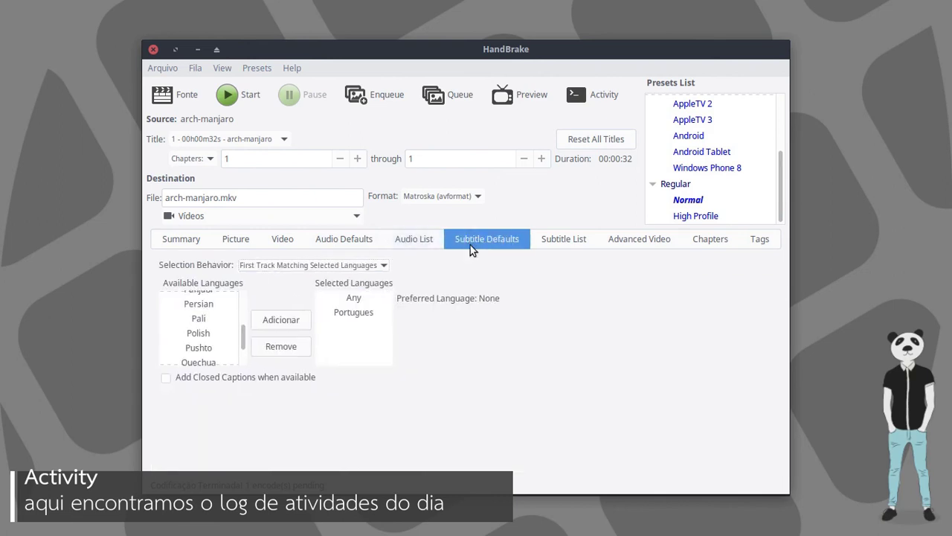
click(550, 240)
click(732, 244)
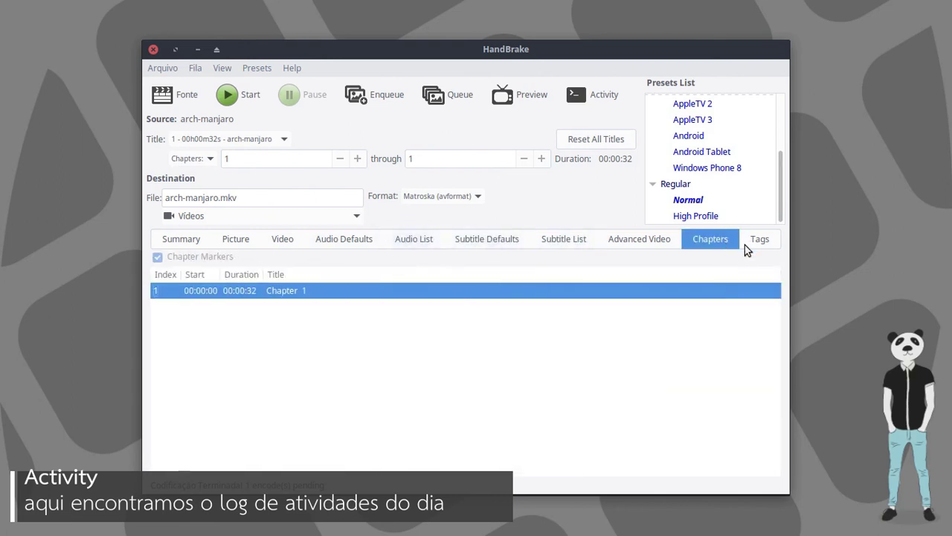
click(753, 239)
click(183, 240)
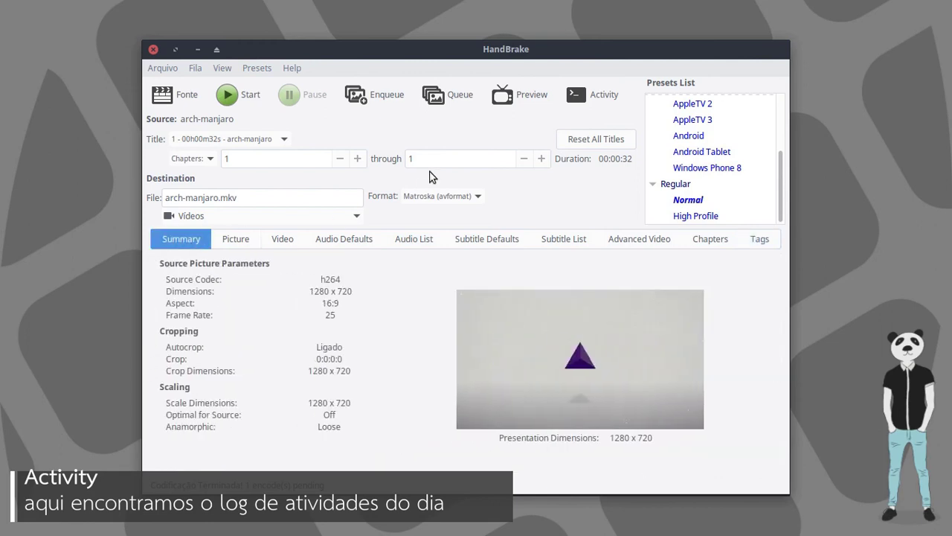
click(453, 101)
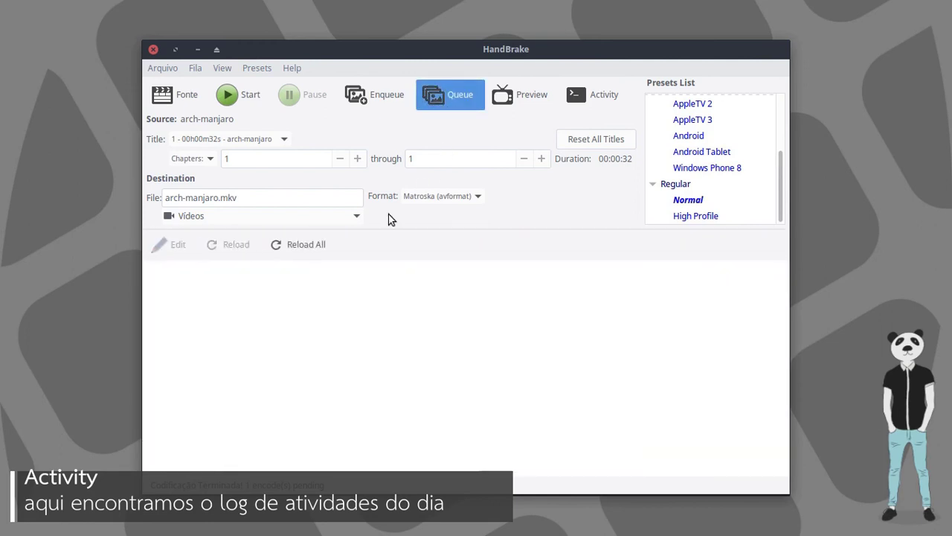
click(377, 104)
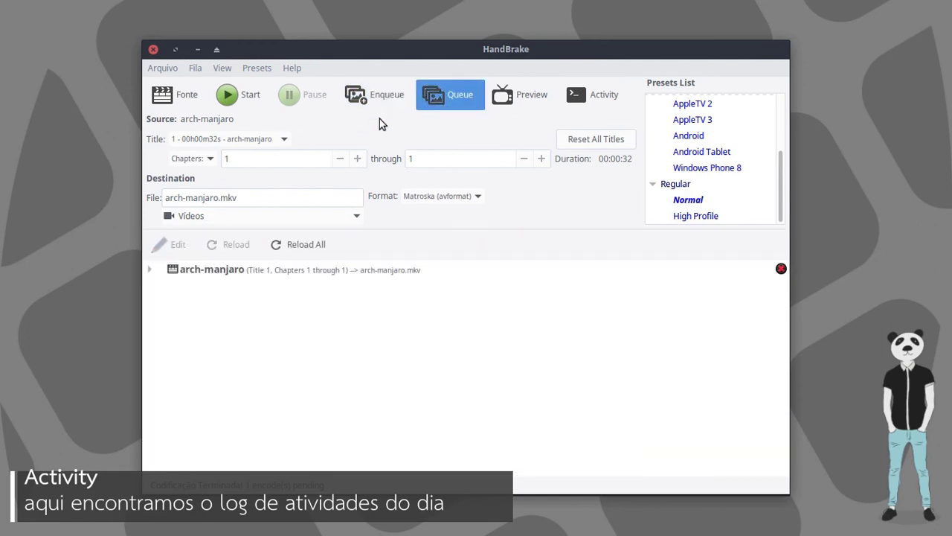
click(302, 272)
- Load ubuntu-intro.mp4 from the InTrOs folder as the source and add its Matroska conversion to the queue
click(187, 96)
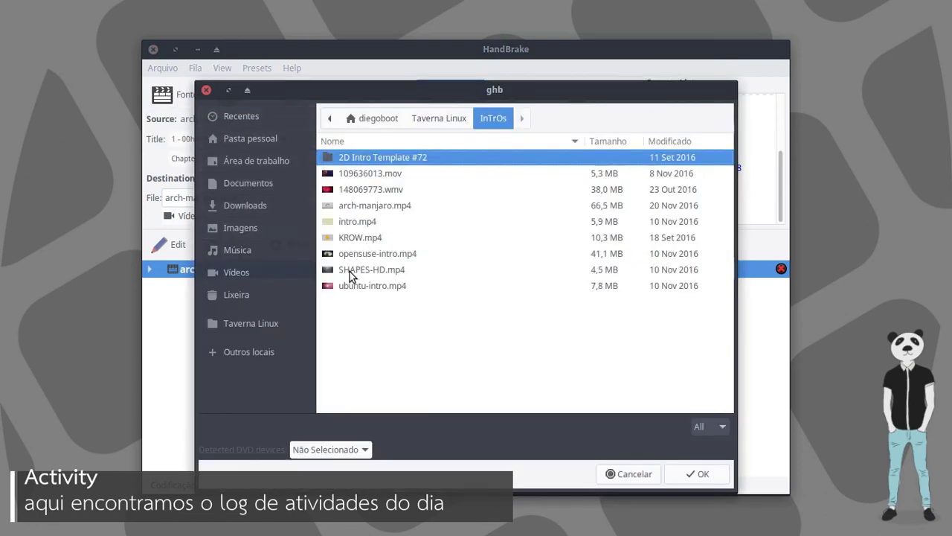
click(364, 286)
click(696, 474)
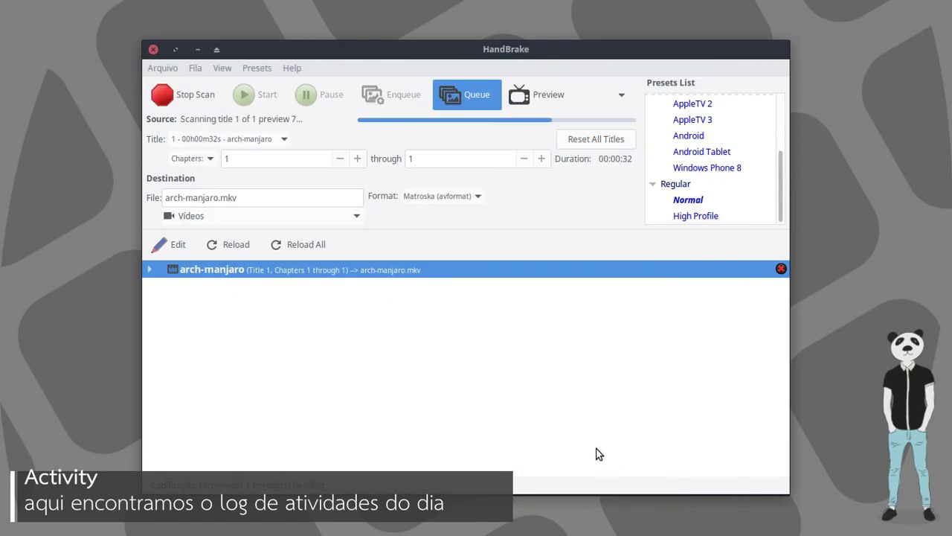
click(388, 109)
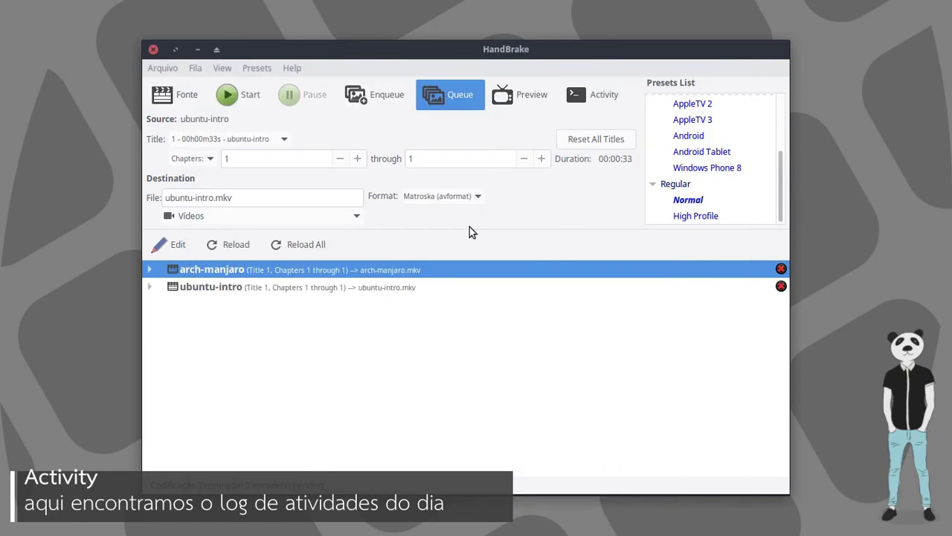
- Inspect the encoding details of the queued ubuntu-intro and arch-manjaro jobs, and collapse both entries
click(462, 286)
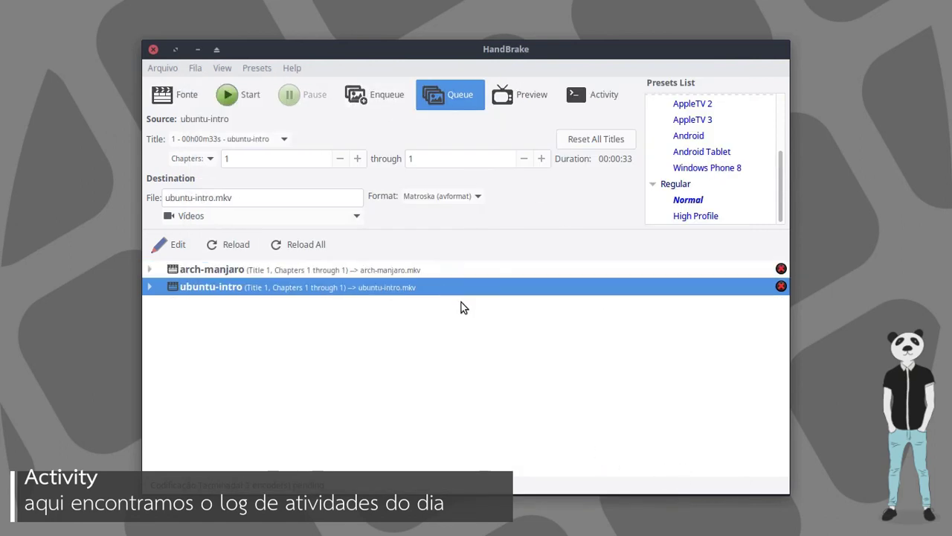
click(149, 287)
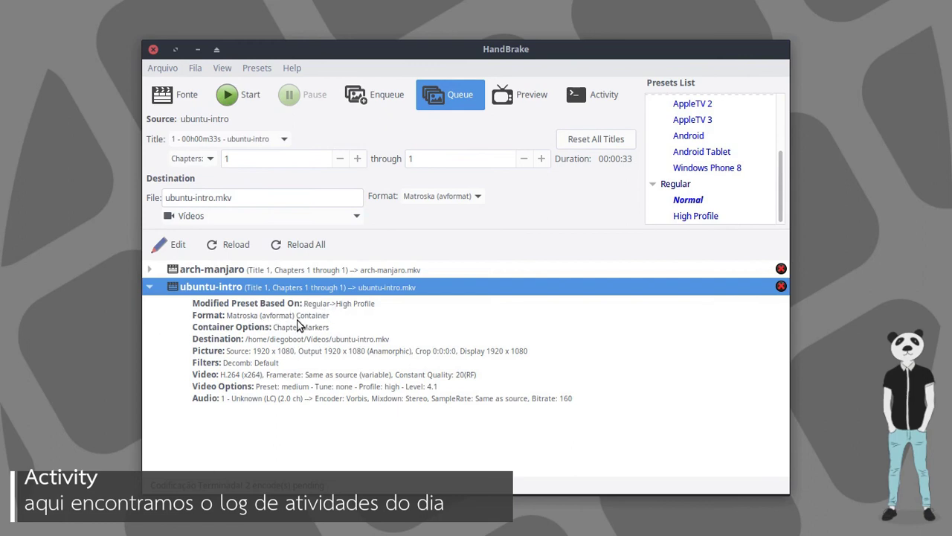
click(149, 269)
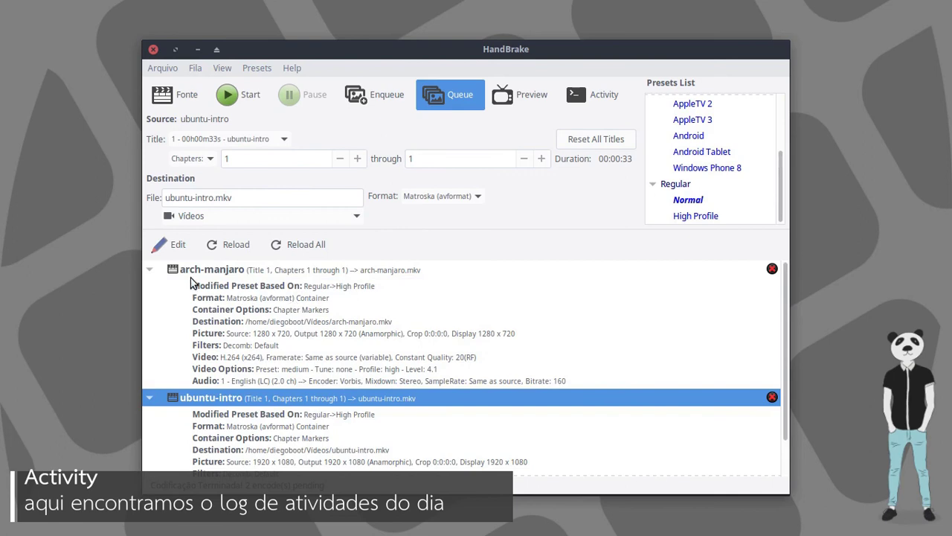
click(150, 269)
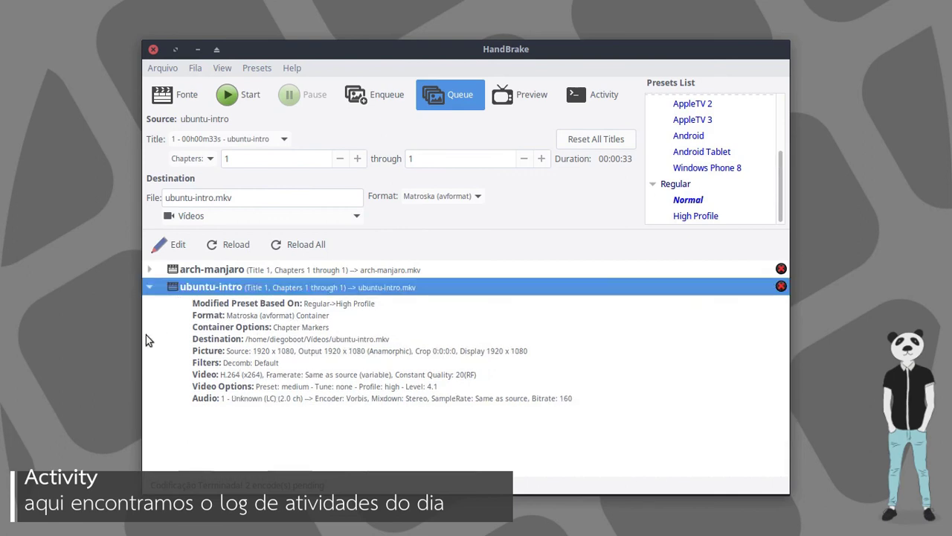
click(148, 286)
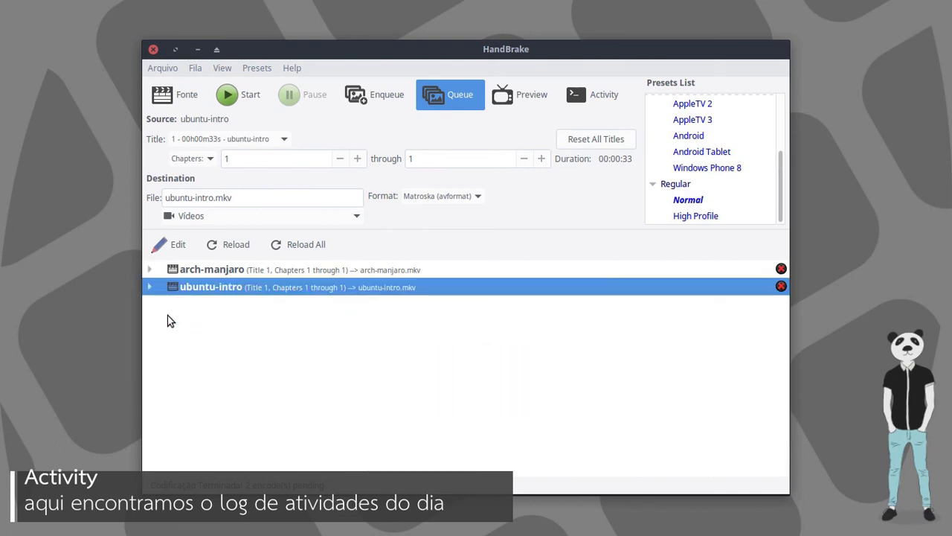
- Set the destination folder to Área de trabalho and open that folder in the file manager beside HandBrake
click(339, 217)
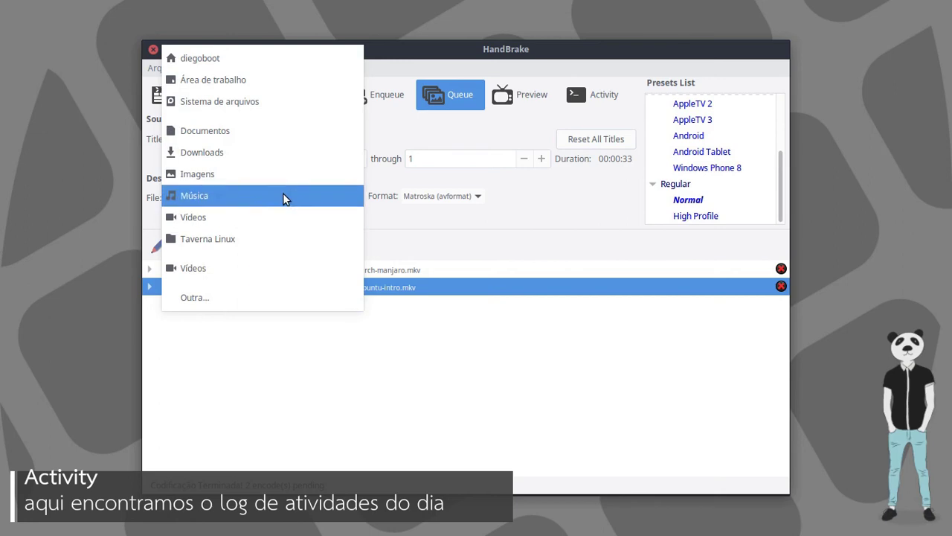
click(253, 79)
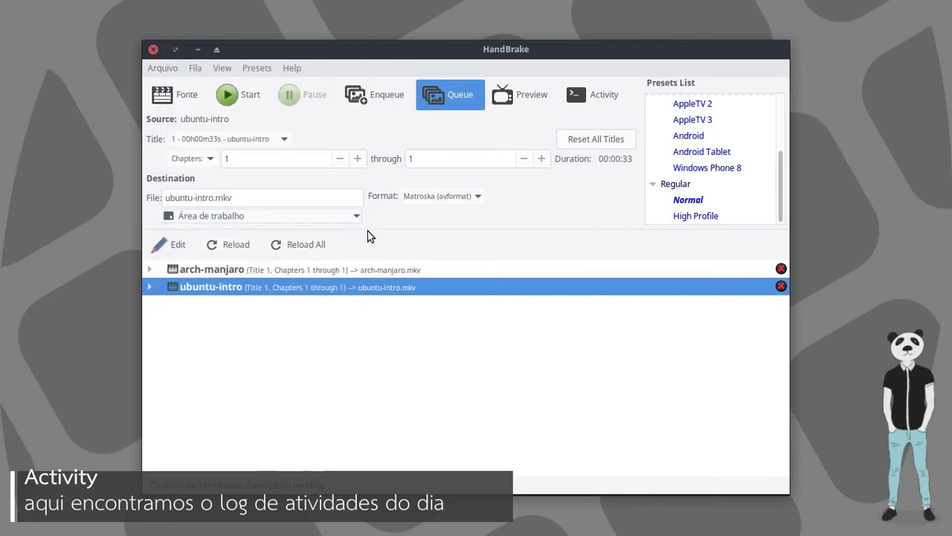
drag(498, 49, 398, 47)
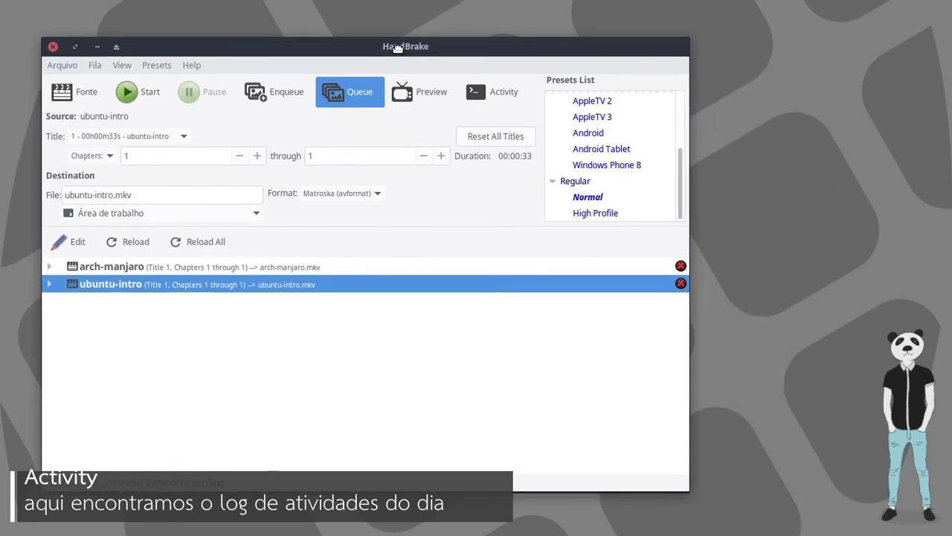
click(568, 21)
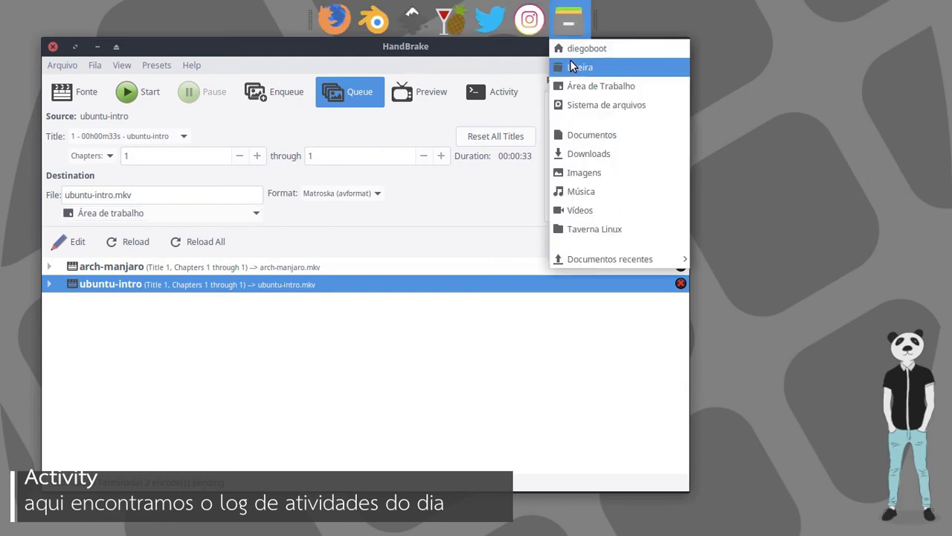
click(595, 86)
drag(554, 151, 513, 91)
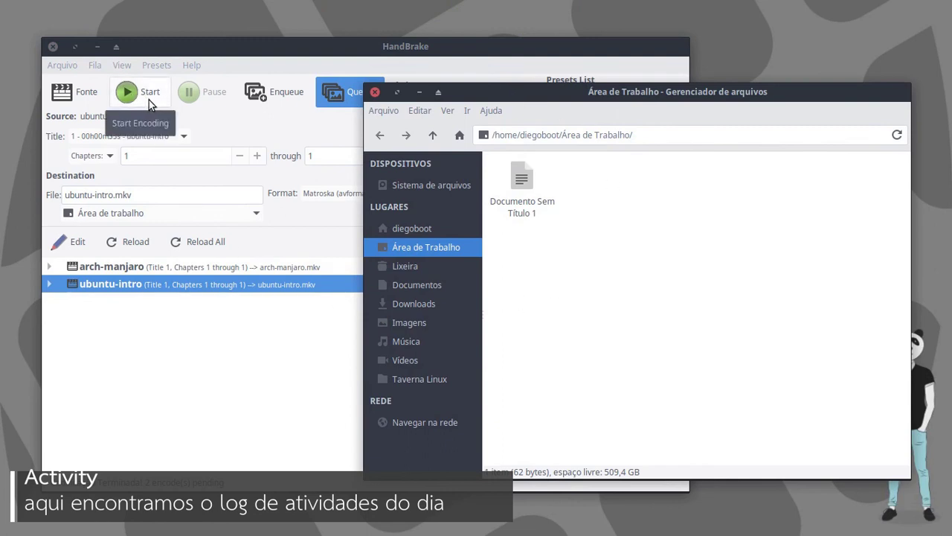
- Start encoding the queue and open the Vídeos folder in the file manager
click(149, 99)
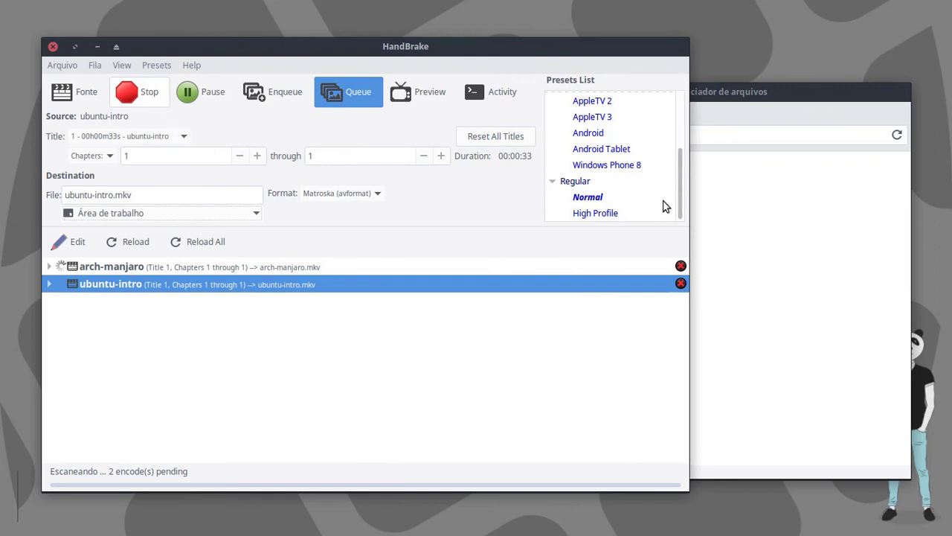
click(699, 223)
click(400, 334)
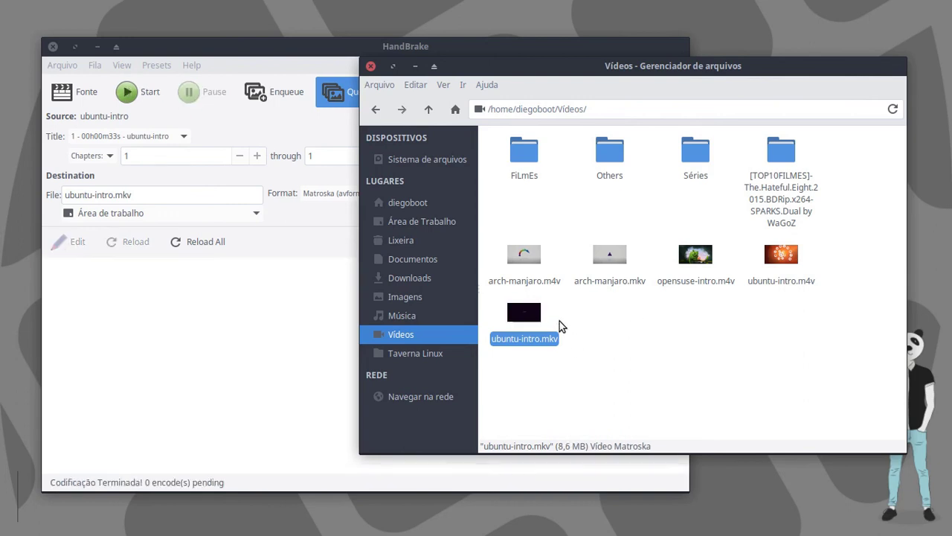
- Open arch-manjaro.mkv in VLC and display its codec information
click(610, 257)
right_click(611, 258)
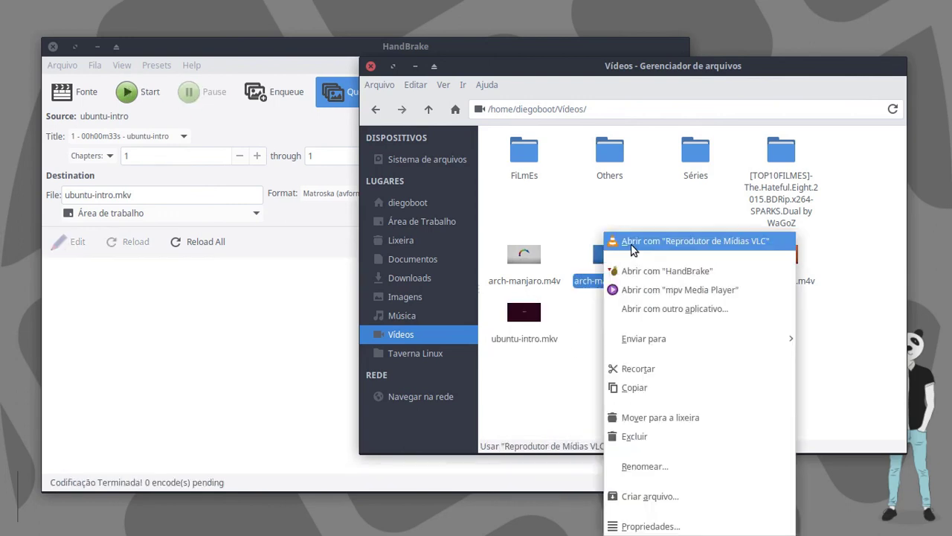
click(630, 247)
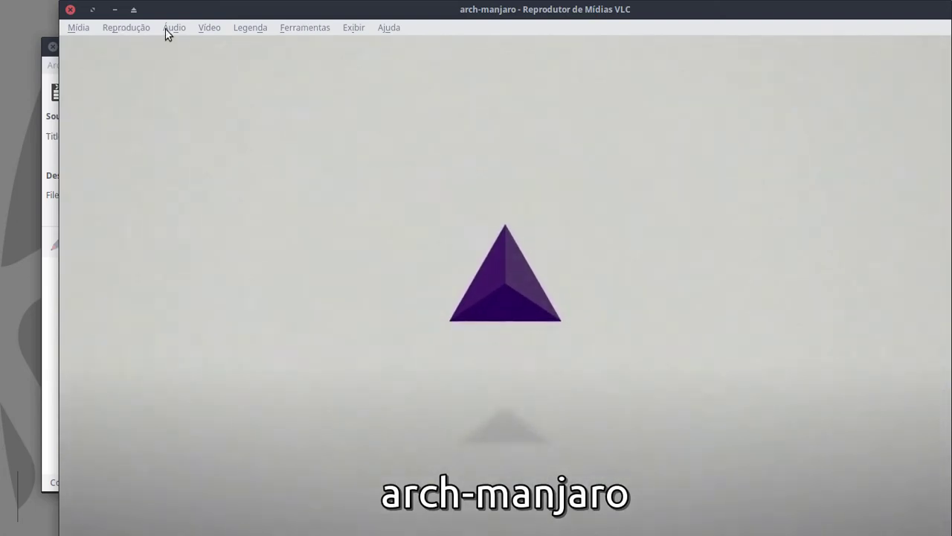
click(321, 27)
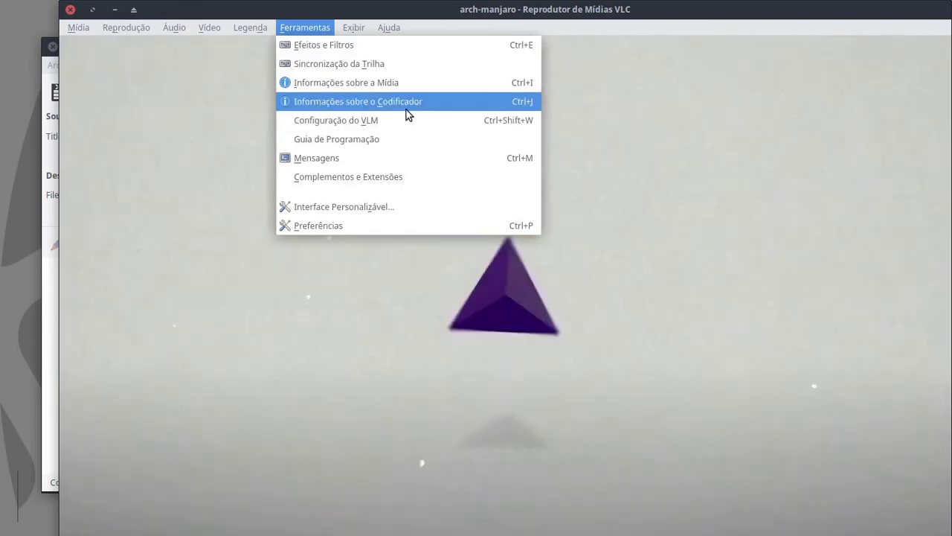
click(407, 105)
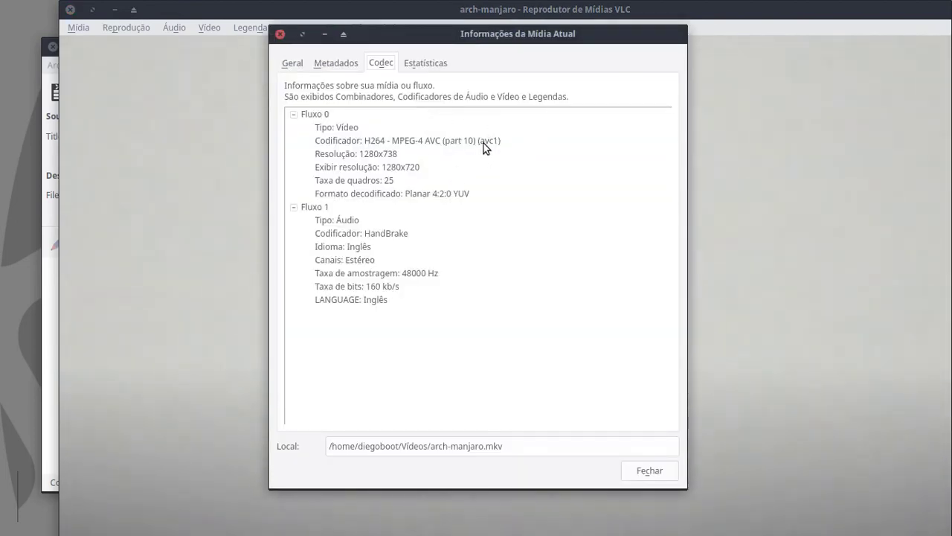
- Review the general details, metadata and audio codec entries of arch-manjaro.mkv, and close the player
click(293, 63)
drag(343, 102, 281, 94)
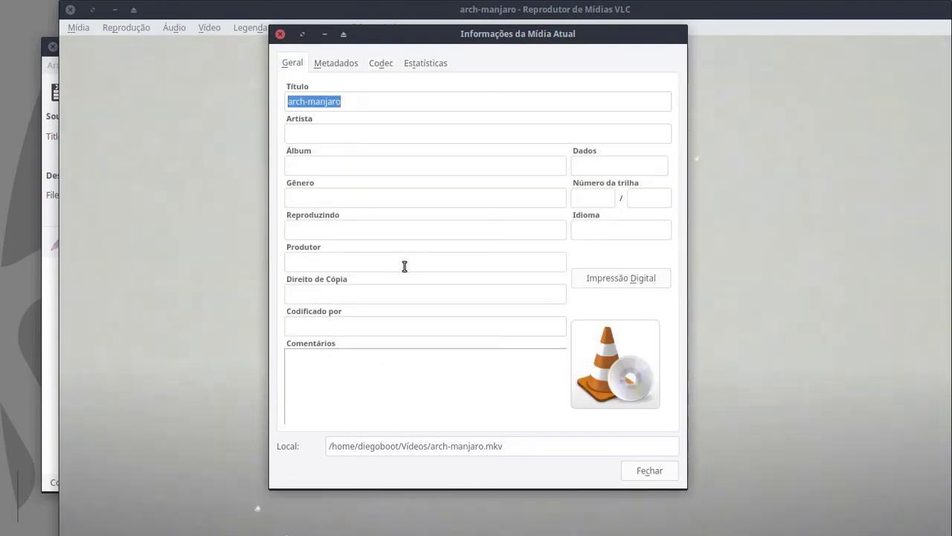
click(362, 325)
click(339, 64)
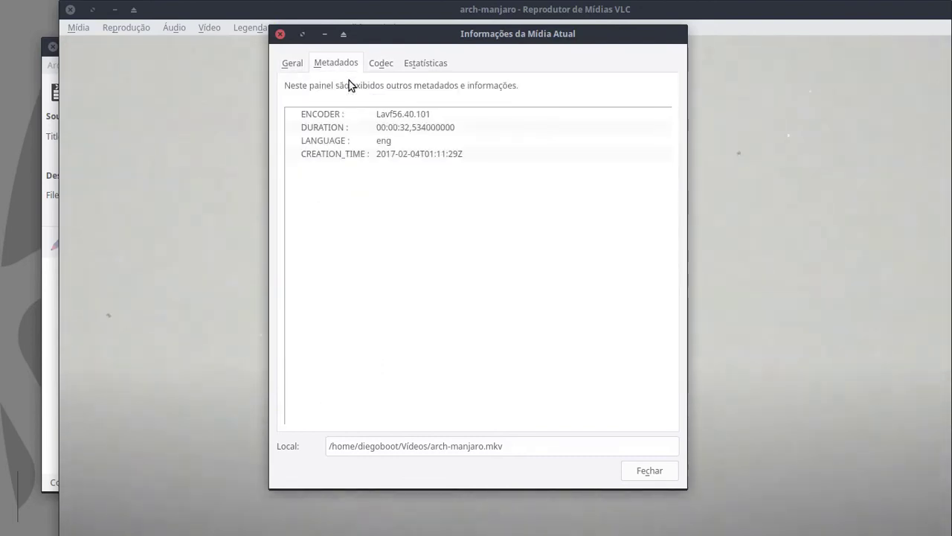
drag(401, 119, 505, 178)
click(383, 64)
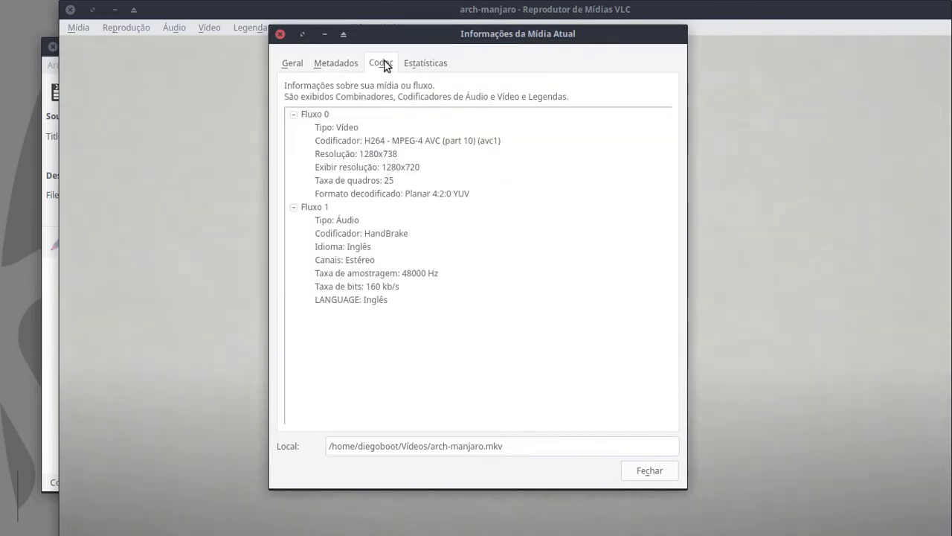
drag(384, 241, 462, 239)
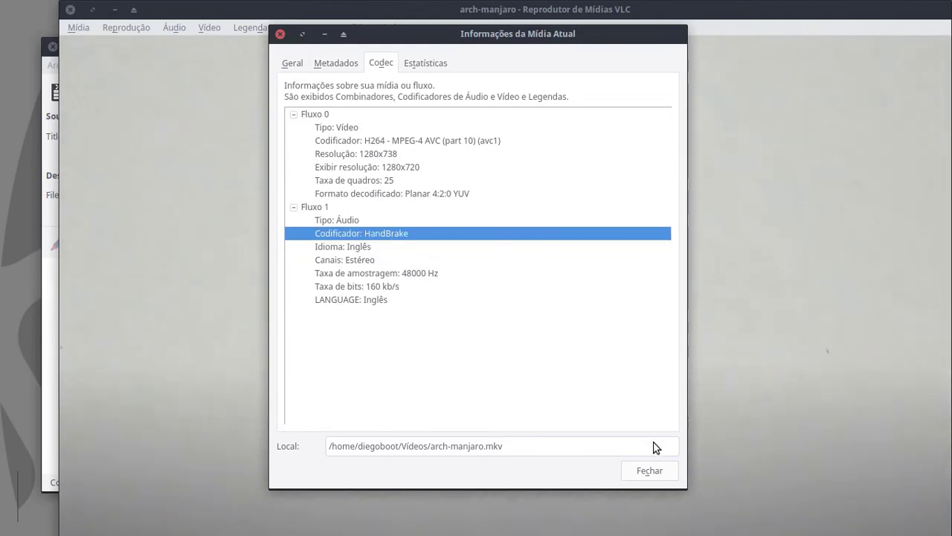
drag(400, 288, 518, 351)
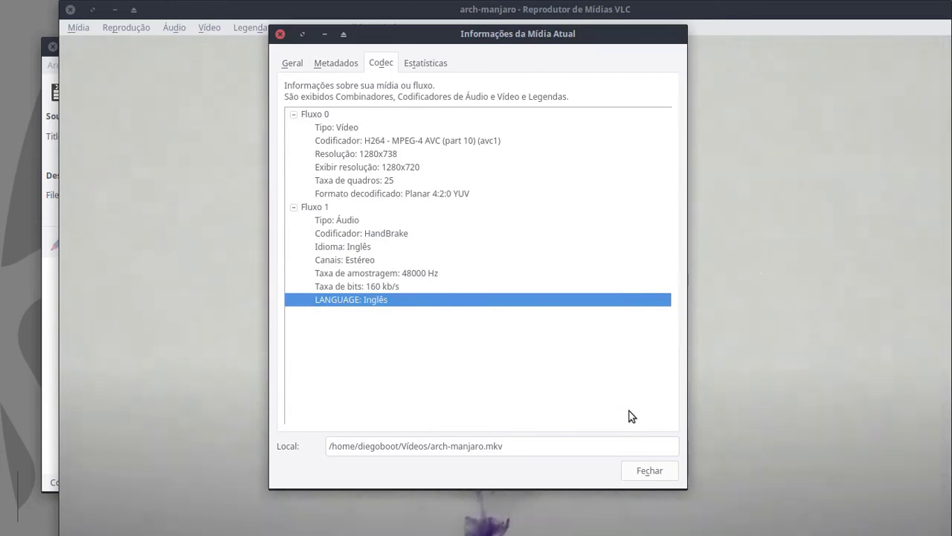
click(647, 469)
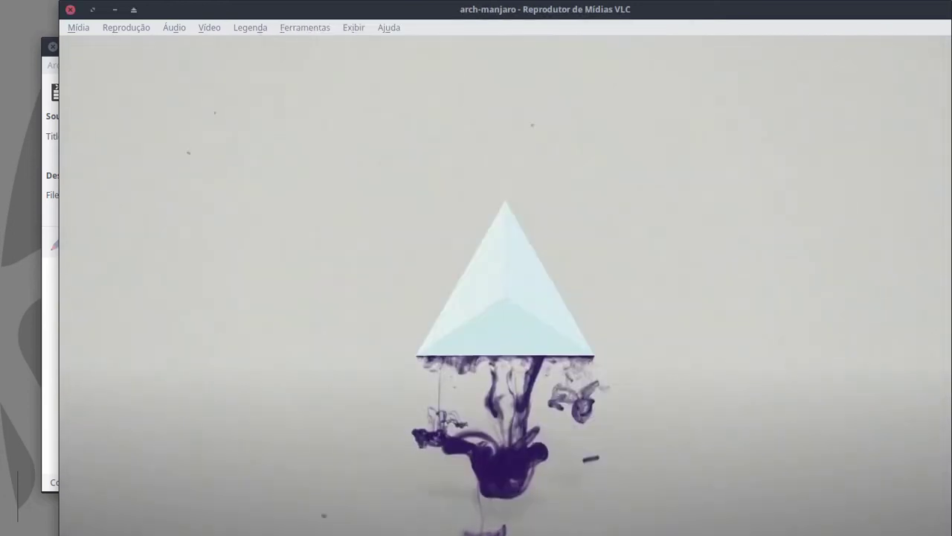
click(70, 12)
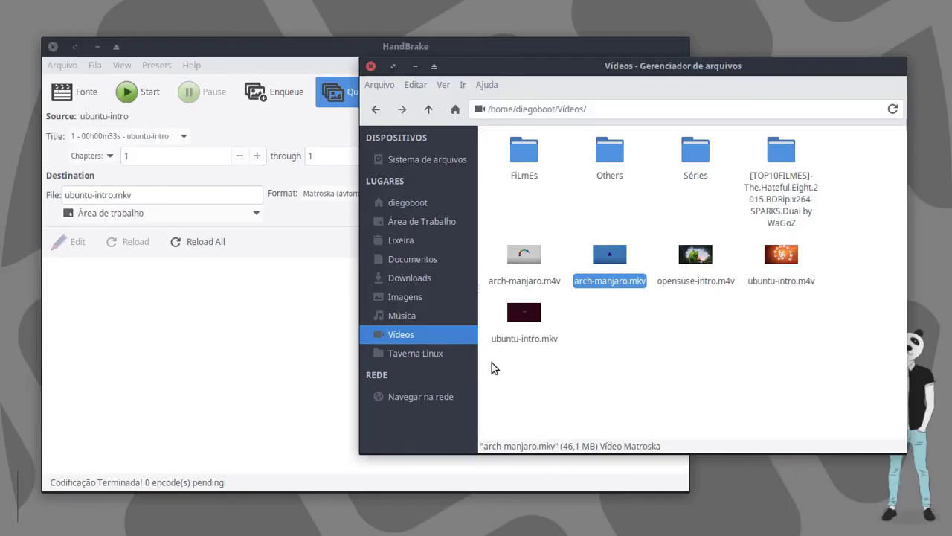
- Open ubuntu-intro.mkv in VLC and check the audio encoder entry in its codec information
right_click(521, 319)
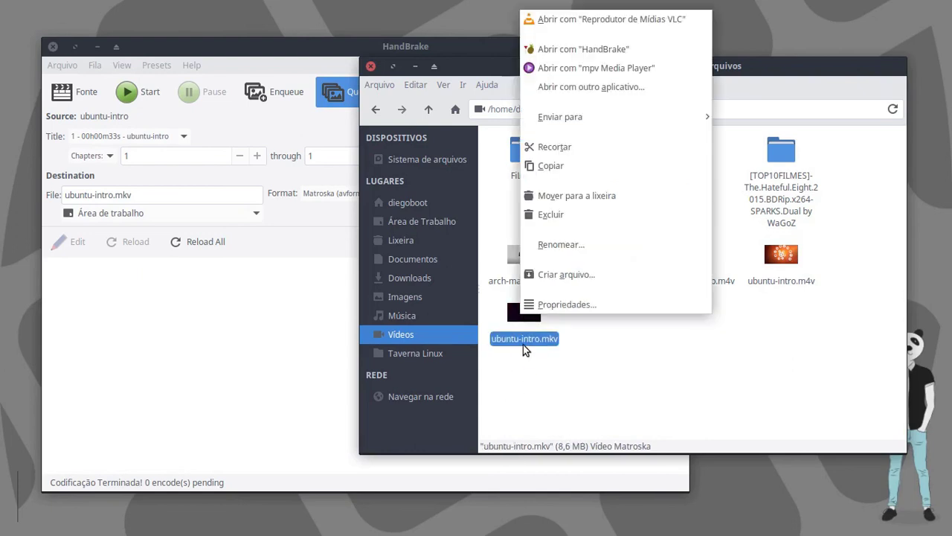
click(524, 342)
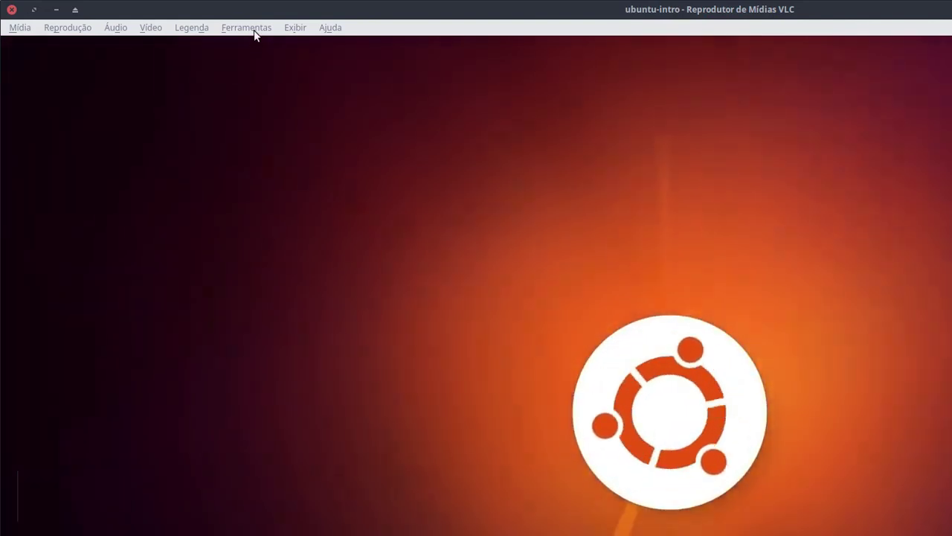
click(250, 28)
click(308, 110)
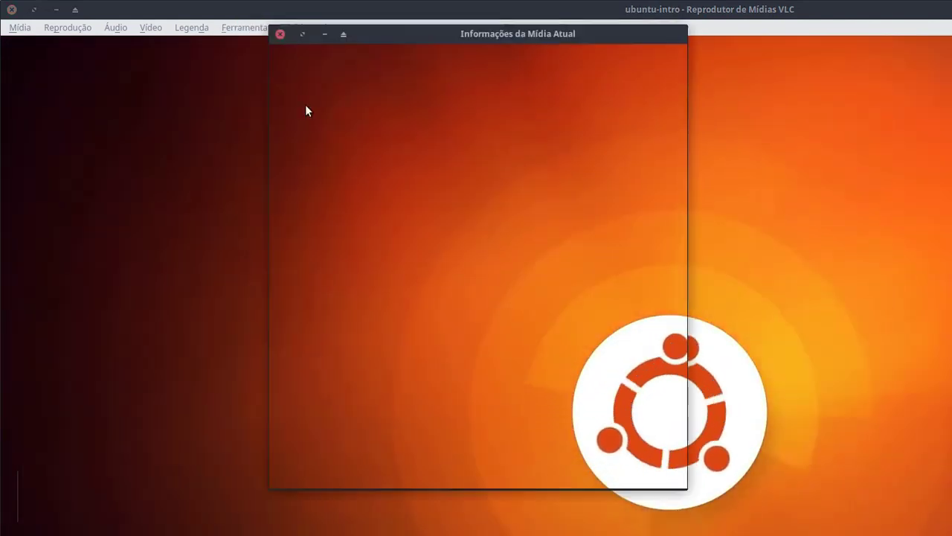
click(377, 238)
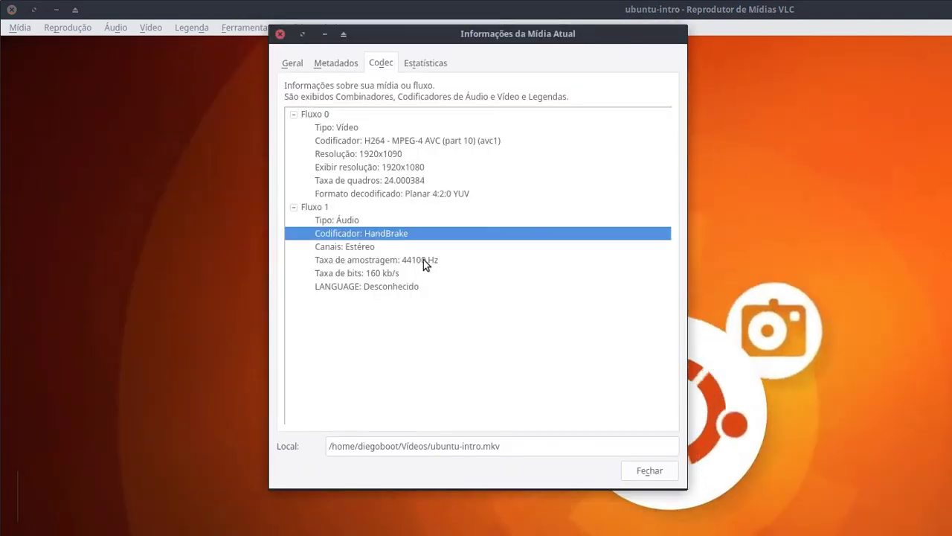
- Review the general details, metadata, and video and audio codec entries of ubuntu-intro.mkv, and close VLC
click(292, 65)
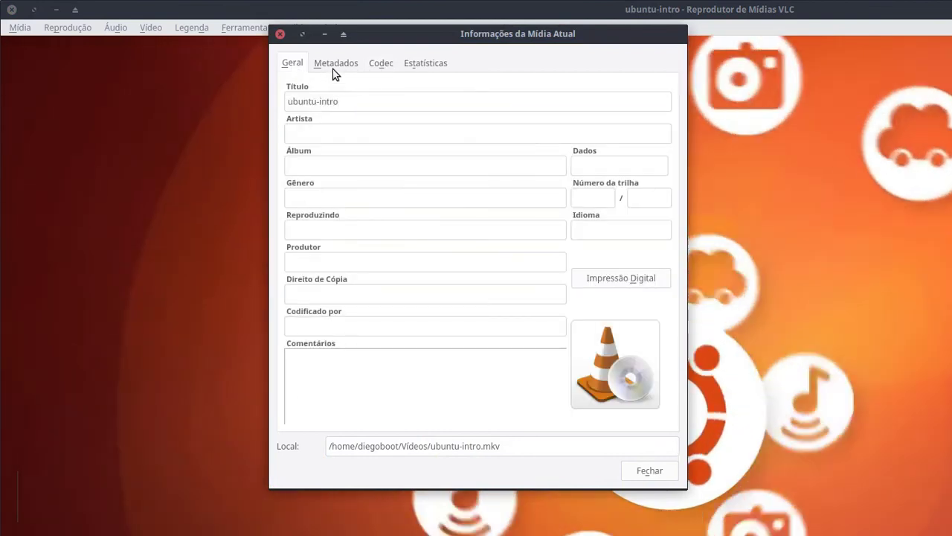
click(337, 64)
click(439, 119)
key(Down)
key(Down)
key(Down)
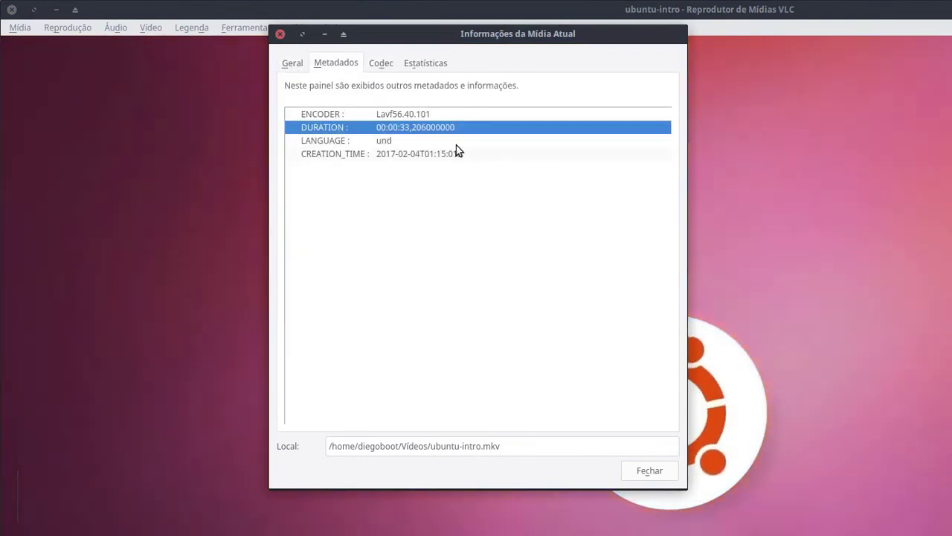
click(392, 67)
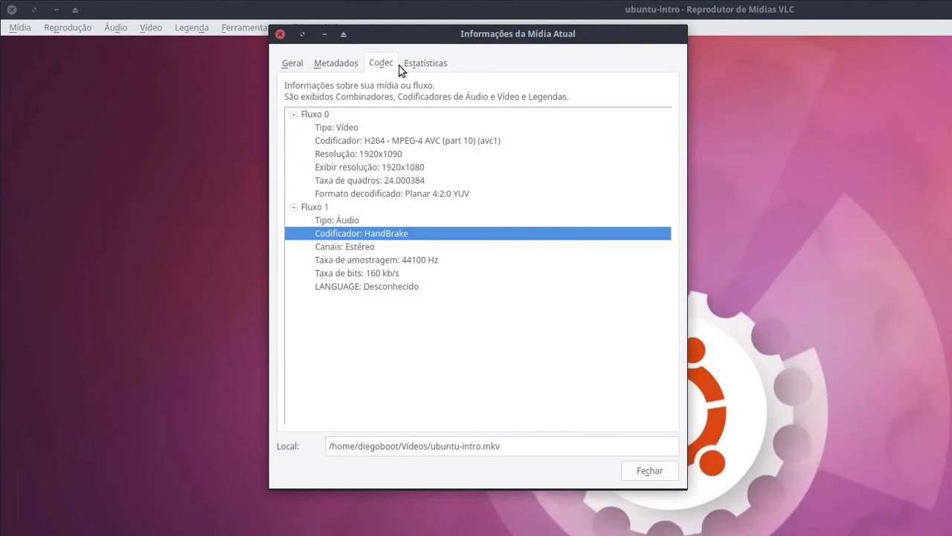
click(412, 155)
click(428, 140)
click(391, 233)
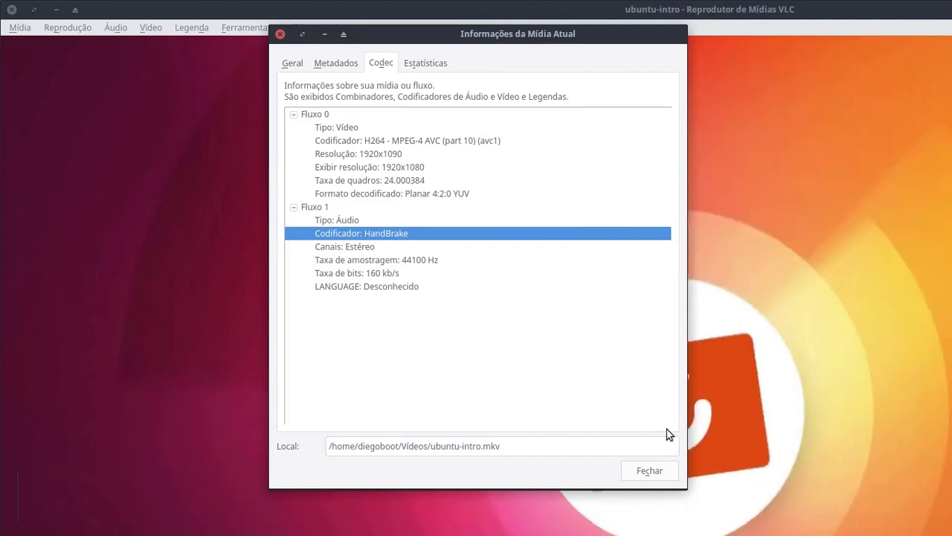
click(647, 468)
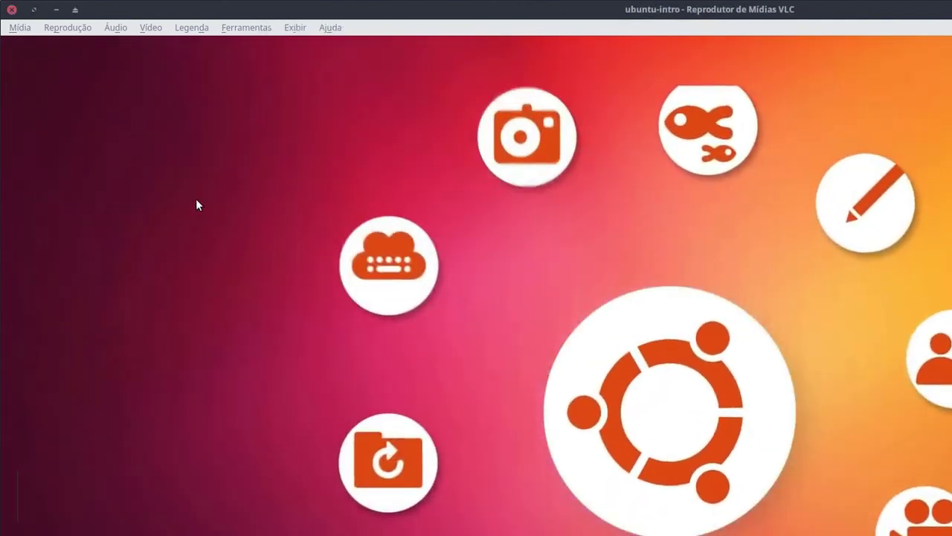
right_click(462, 282)
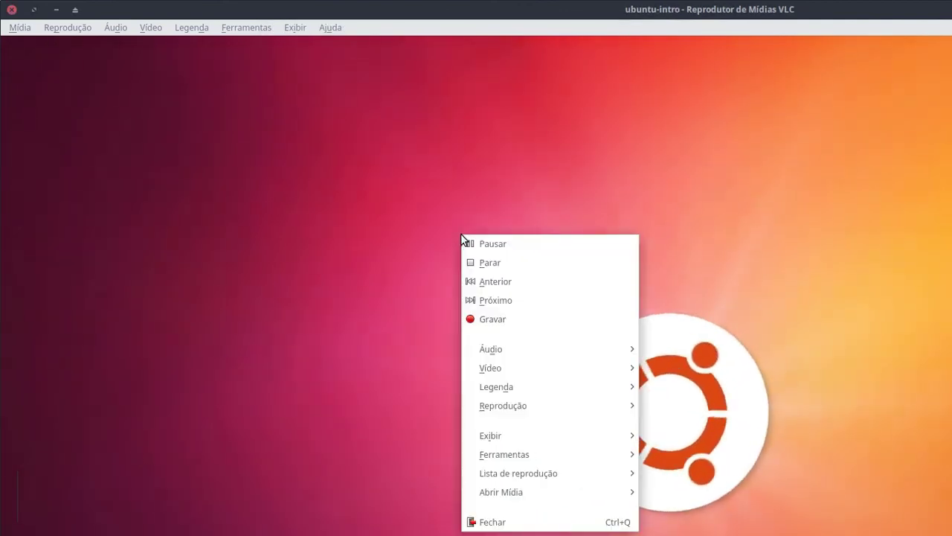
click(510, 522)
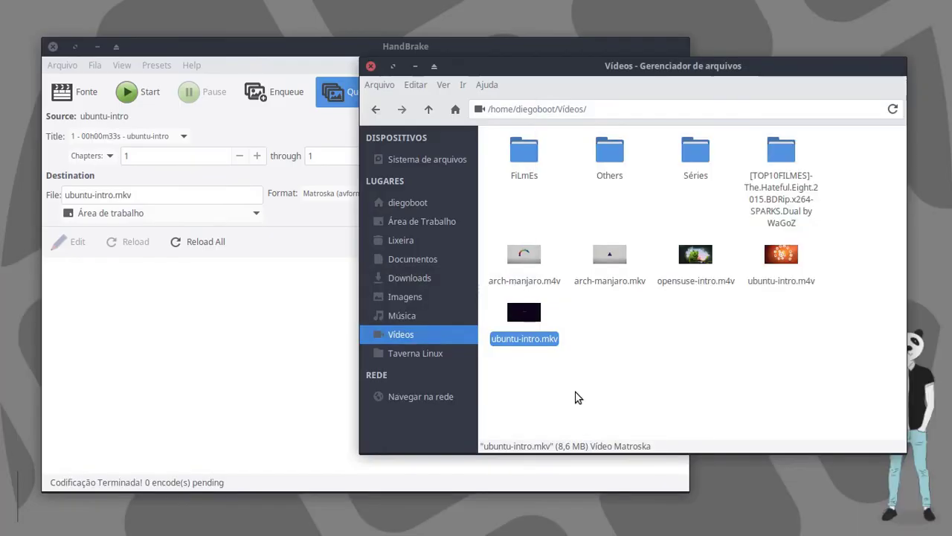
- Close the file manager, return to HandBrake and hide the queue to show the source's summary settings
click(371, 67)
drag(366, 54, 469, 55)
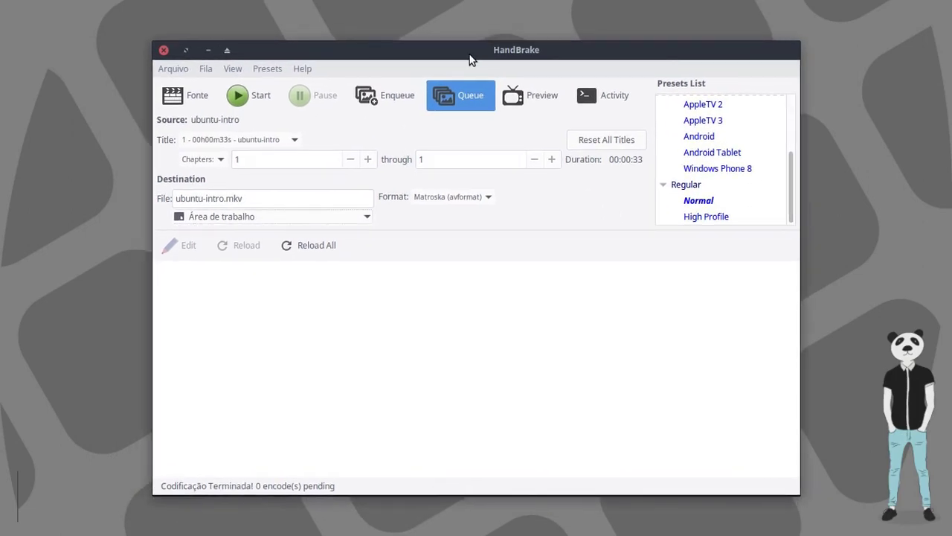
click(465, 99)
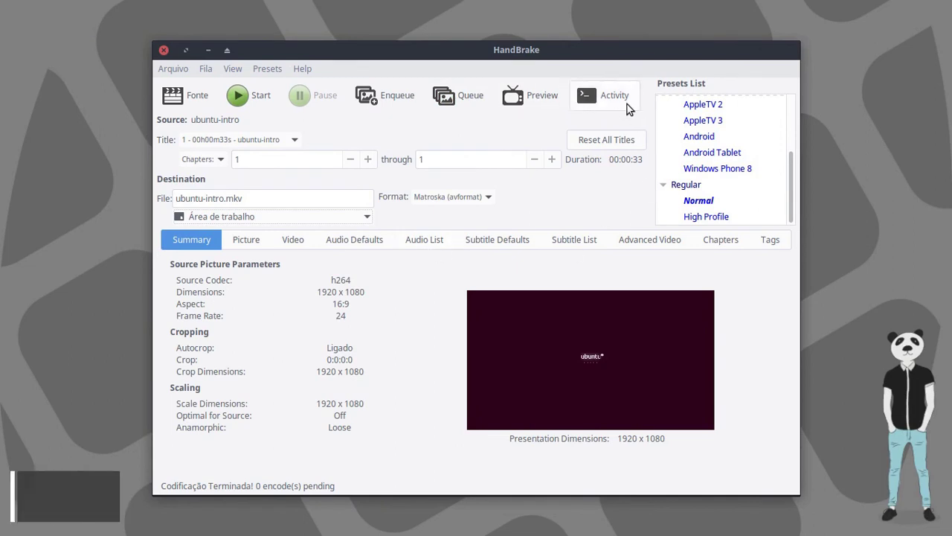
- Open the HandBrake activity log, examine it from the first entry to the last, and close it
click(615, 95)
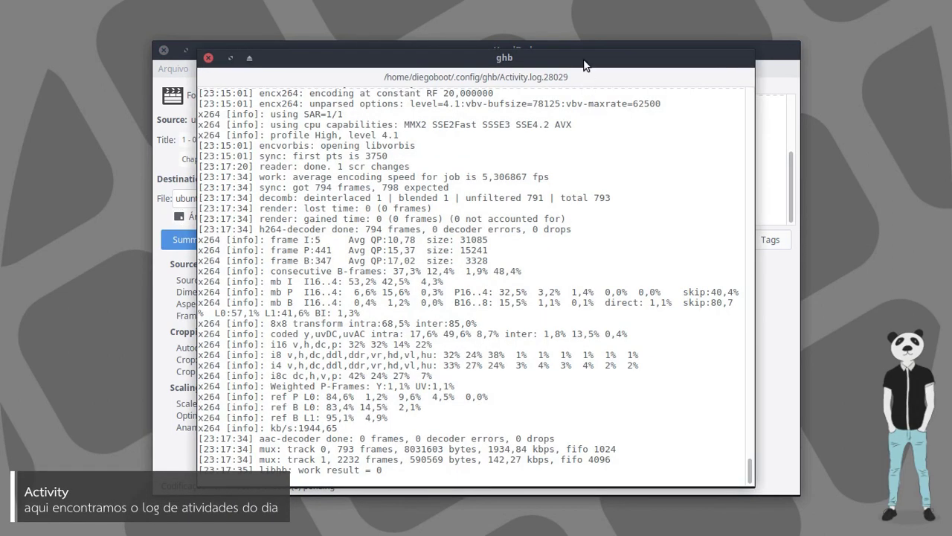
drag(584, 65, 584, 52)
drag(750, 462, 751, 86)
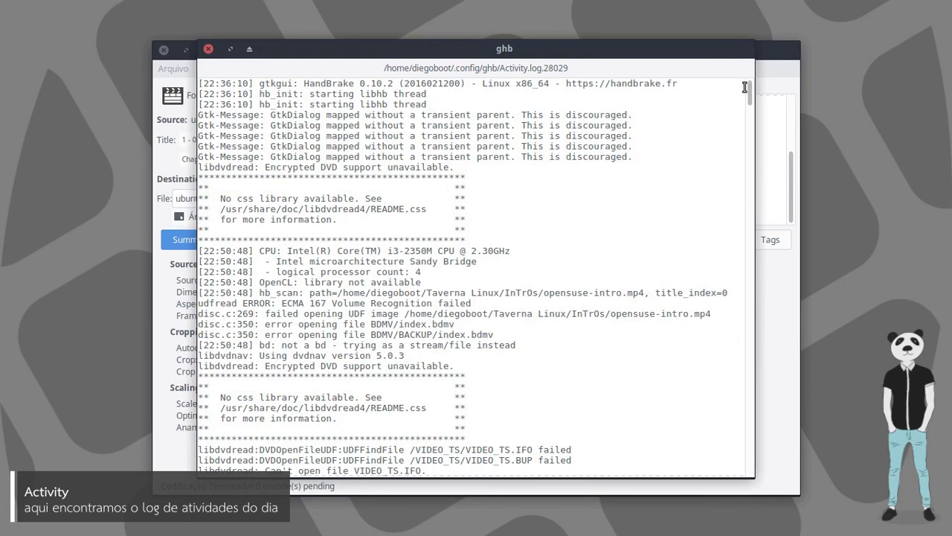
drag(750, 86, 751, 475)
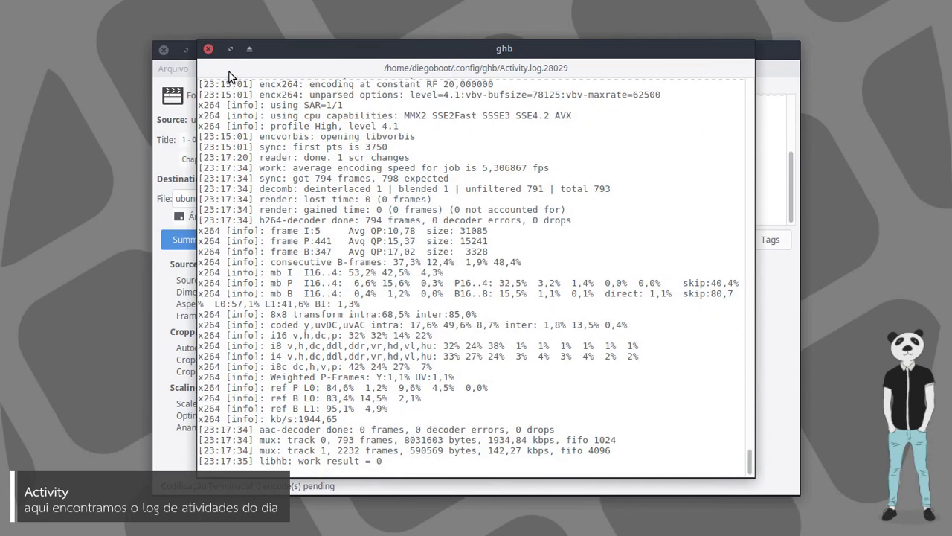
click(208, 49)
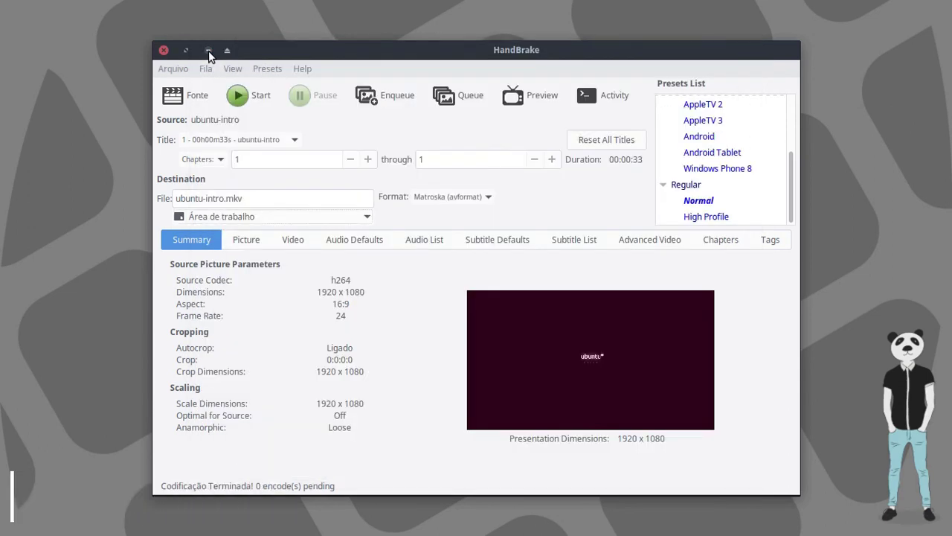